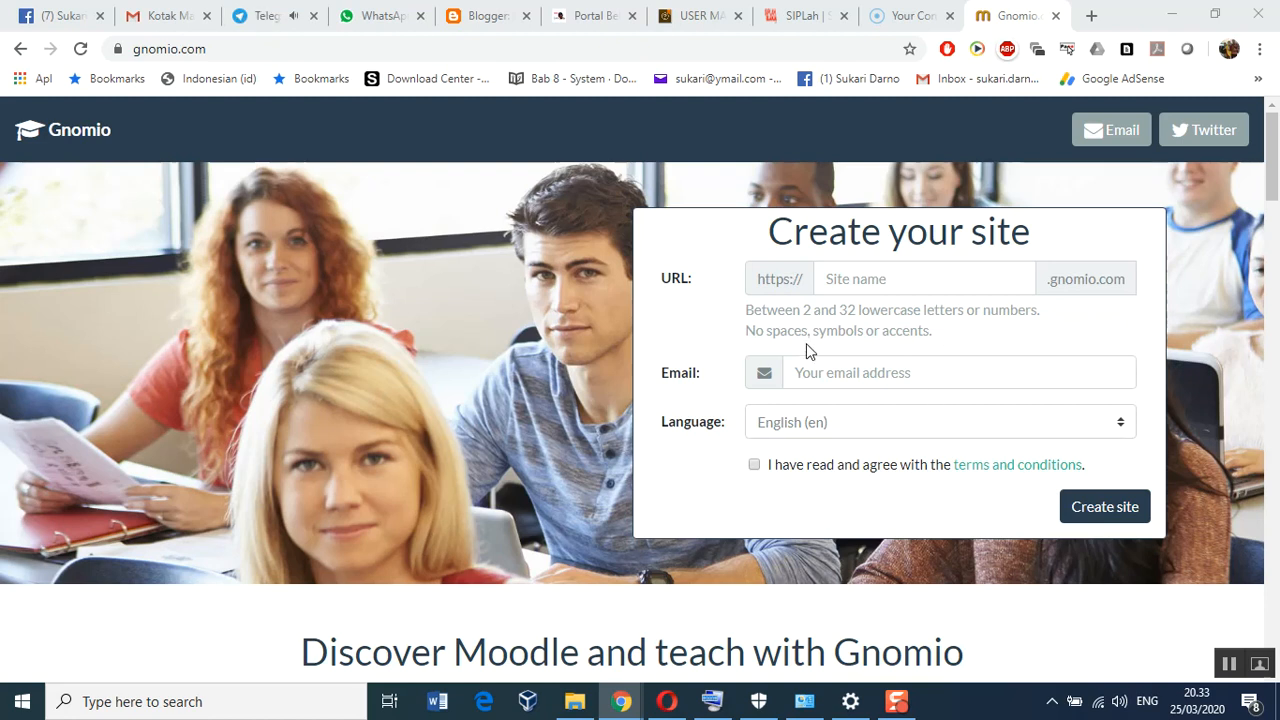
scroll(805, 346, "down", 1)
scroll(799, 372, "up", 1)
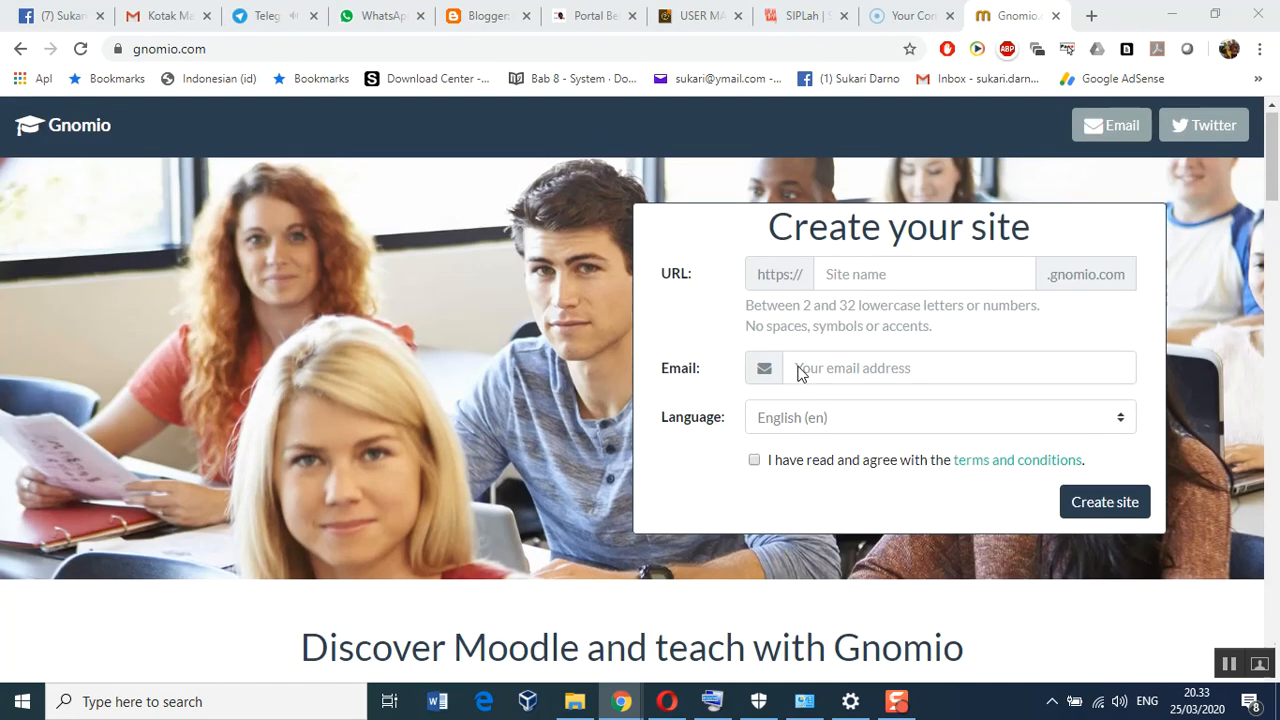
scroll(799, 372, "down", 1)
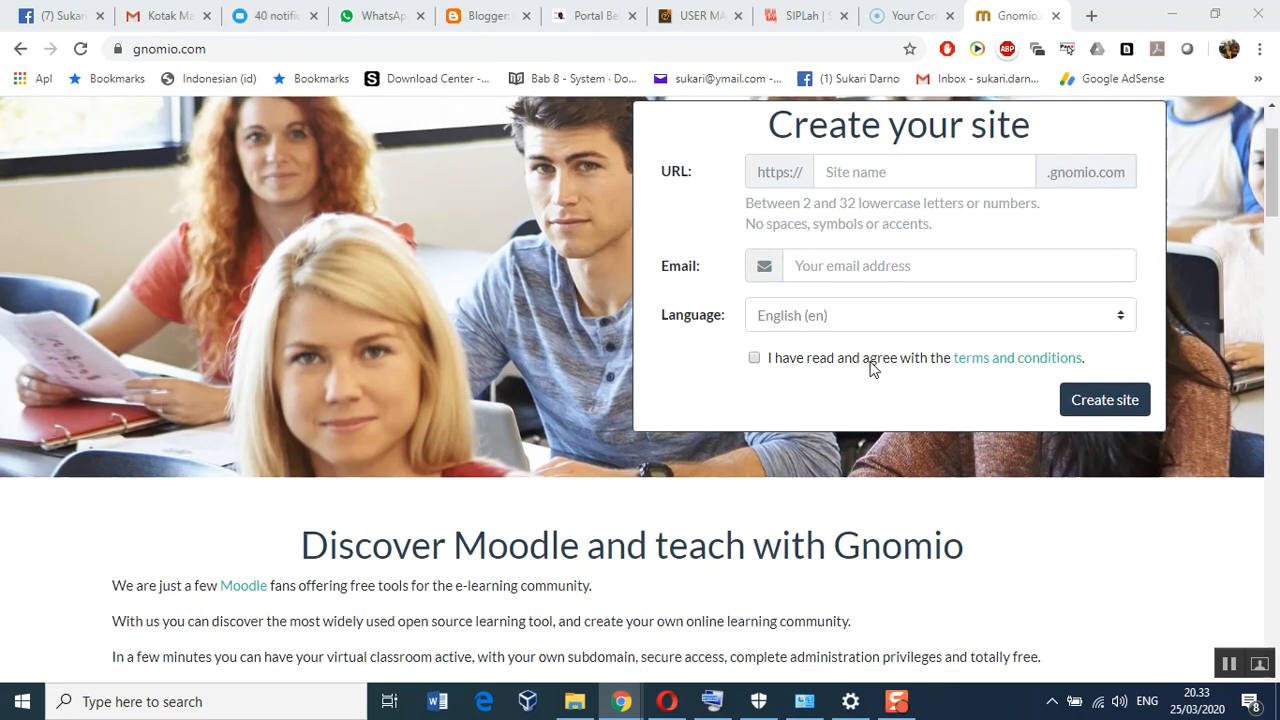
scroll(870, 368, "down", 1)
scroll(870, 368, "up", 1)
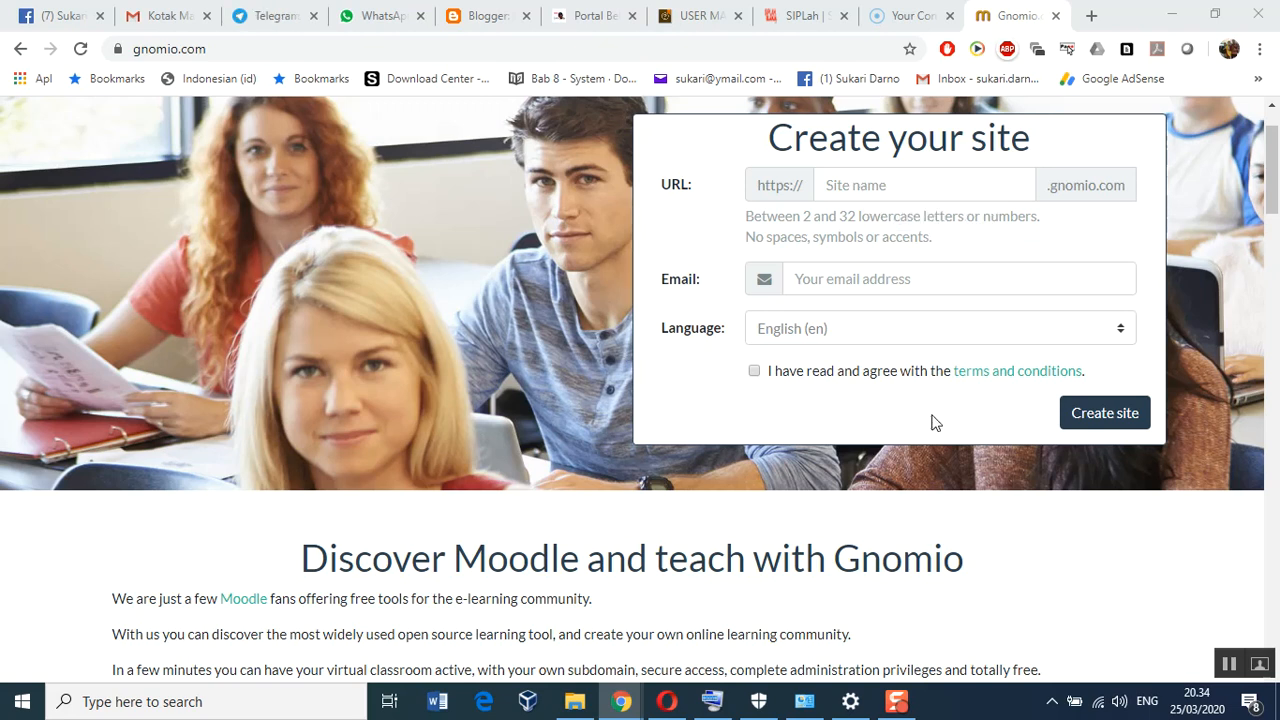
scroll(931, 425, "down", 1)
scroll(931, 440, "down", 1)
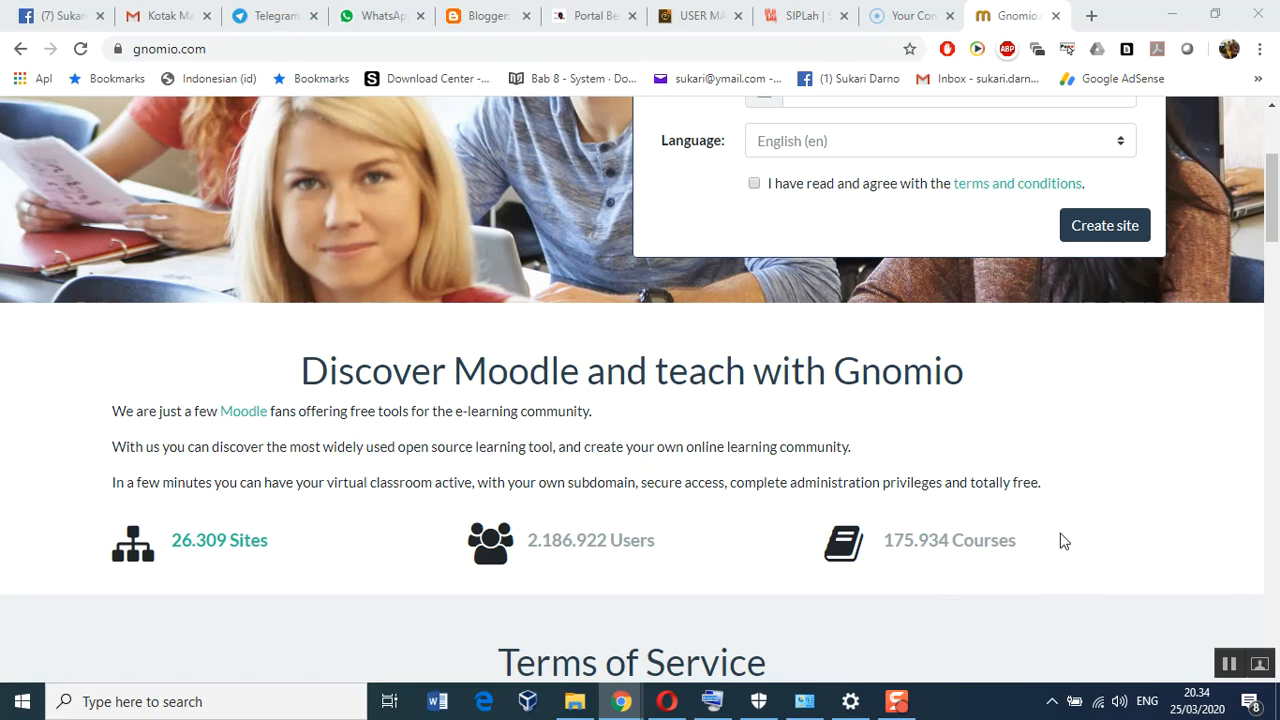
scroll(899, 533, "down", 2)
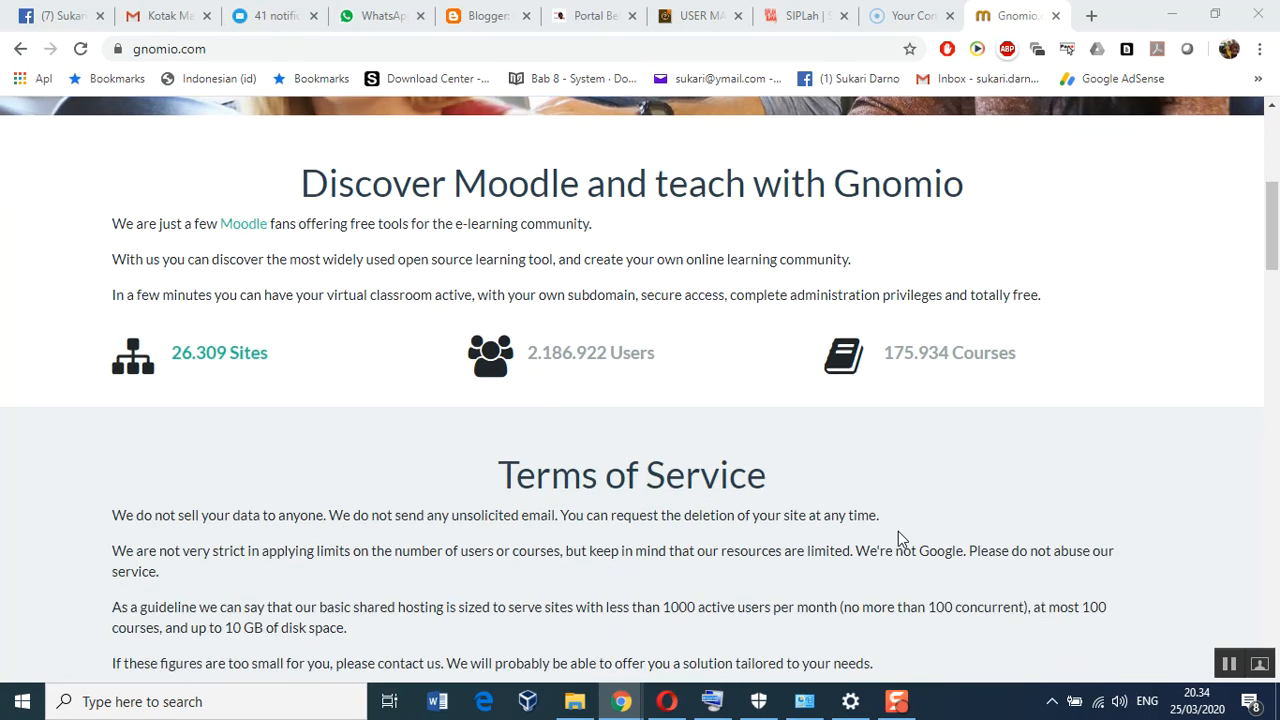
scroll(898, 533, "down", 1)
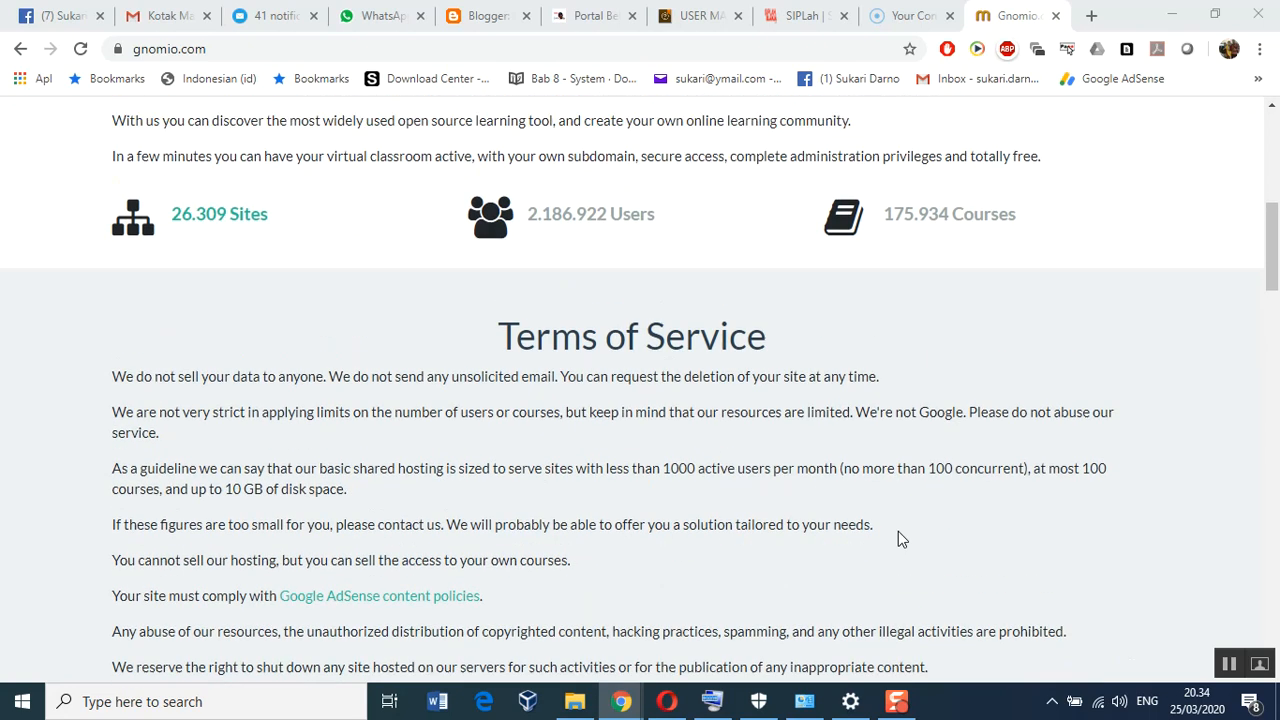
scroll(880, 508, "down", 2)
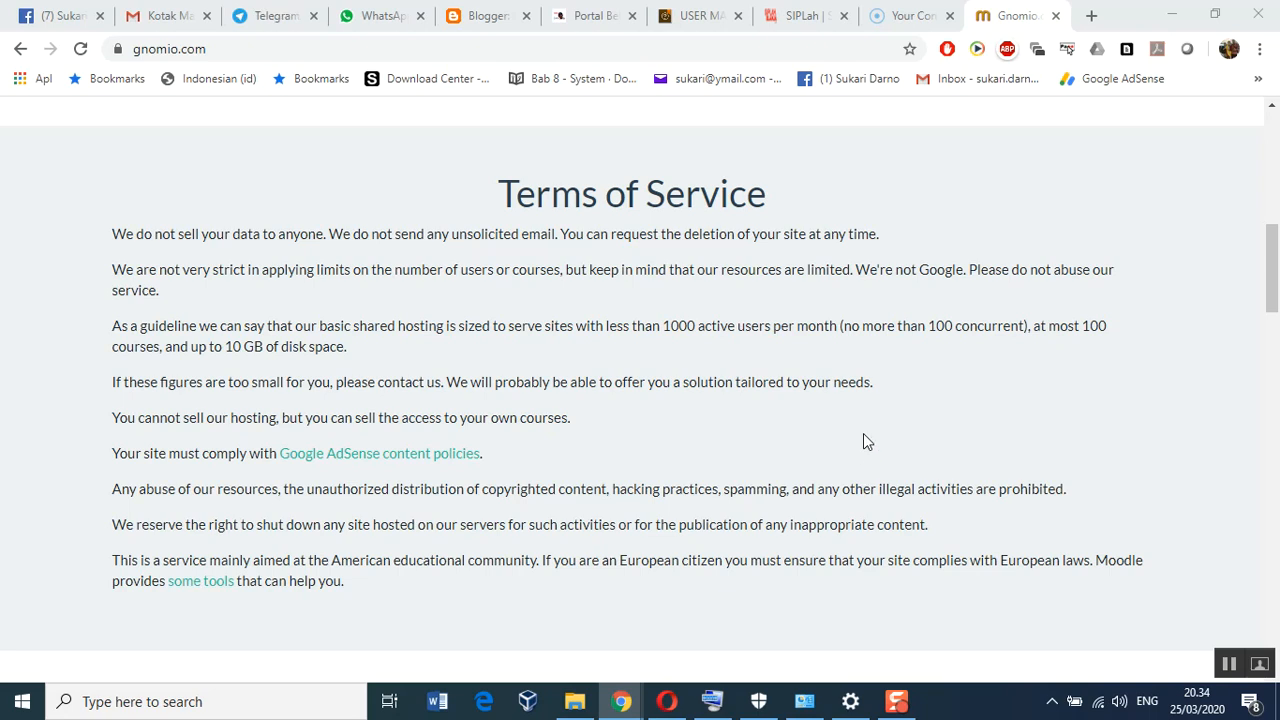
scroll(864, 438, "down", 3)
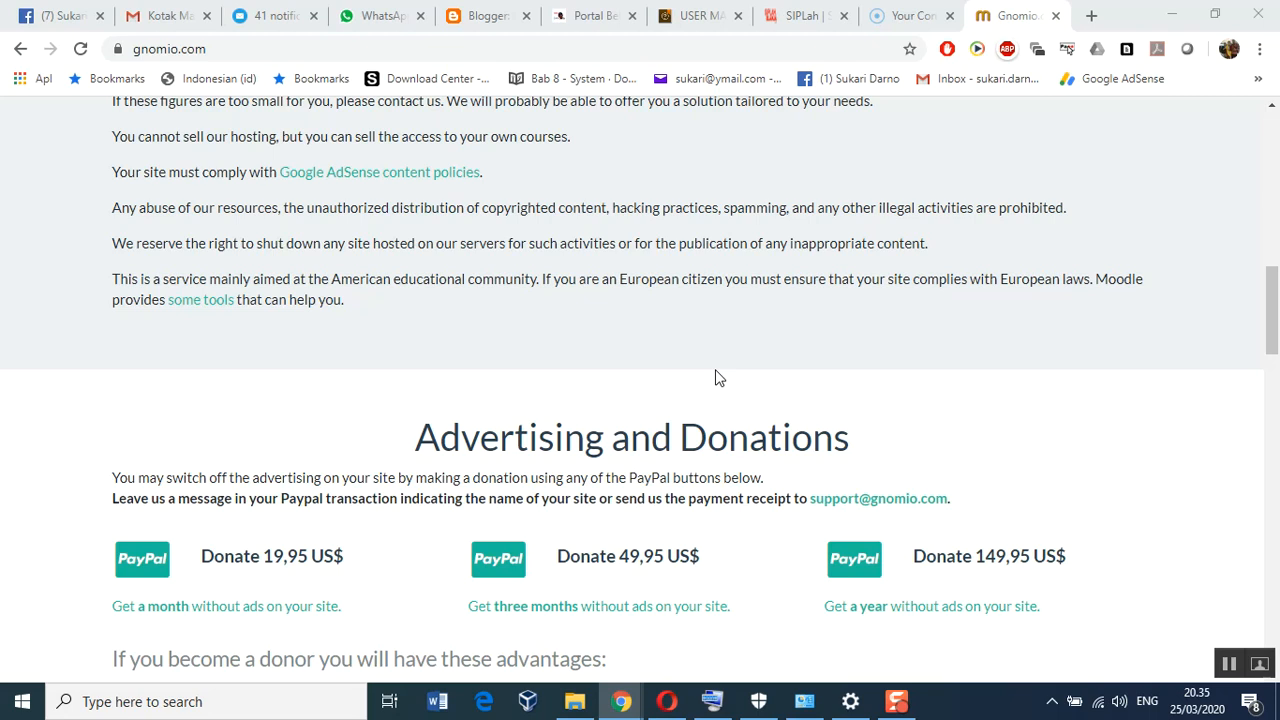
scroll(715, 377, "down", 8)
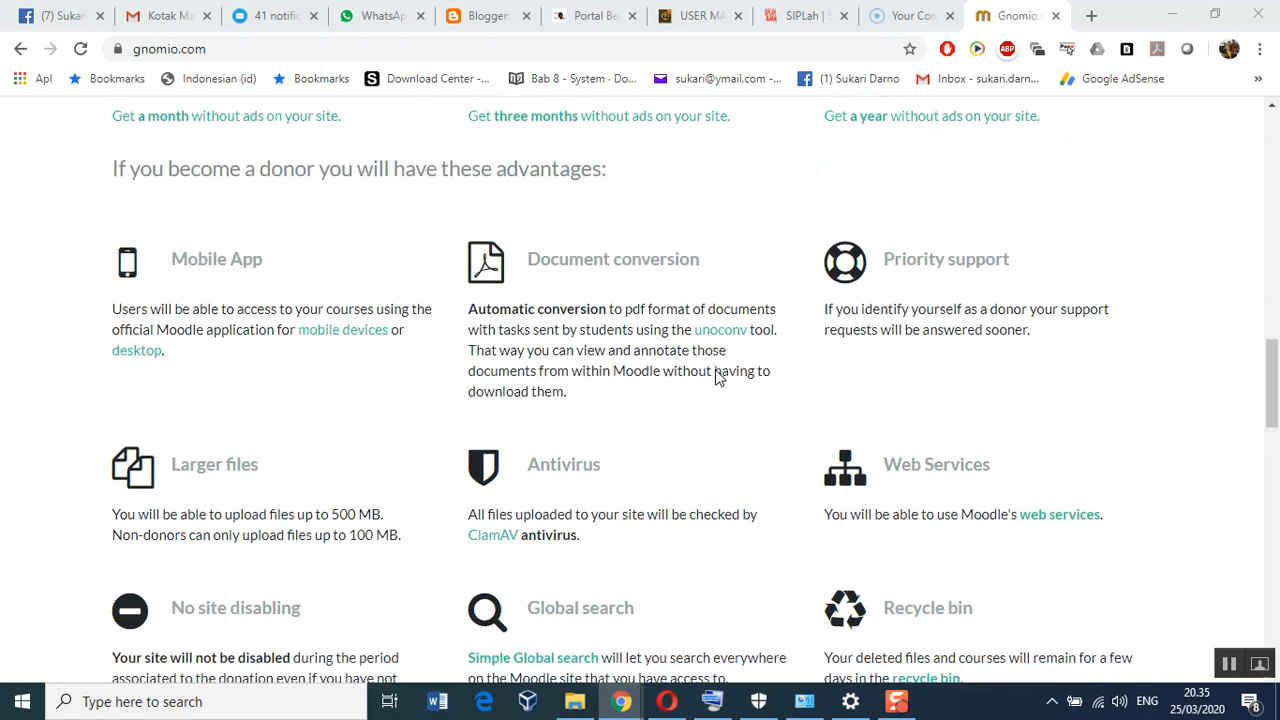
scroll(715, 377, "up", 10)
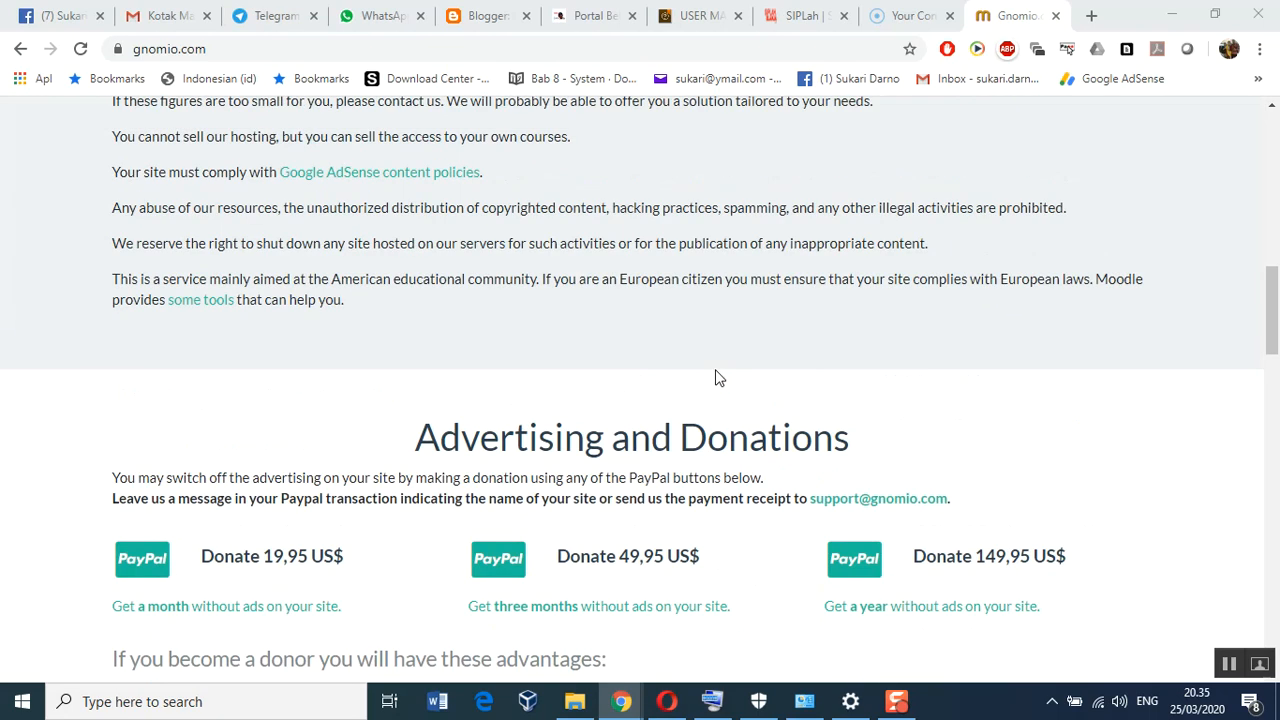
scroll(715, 374, "up", 6)
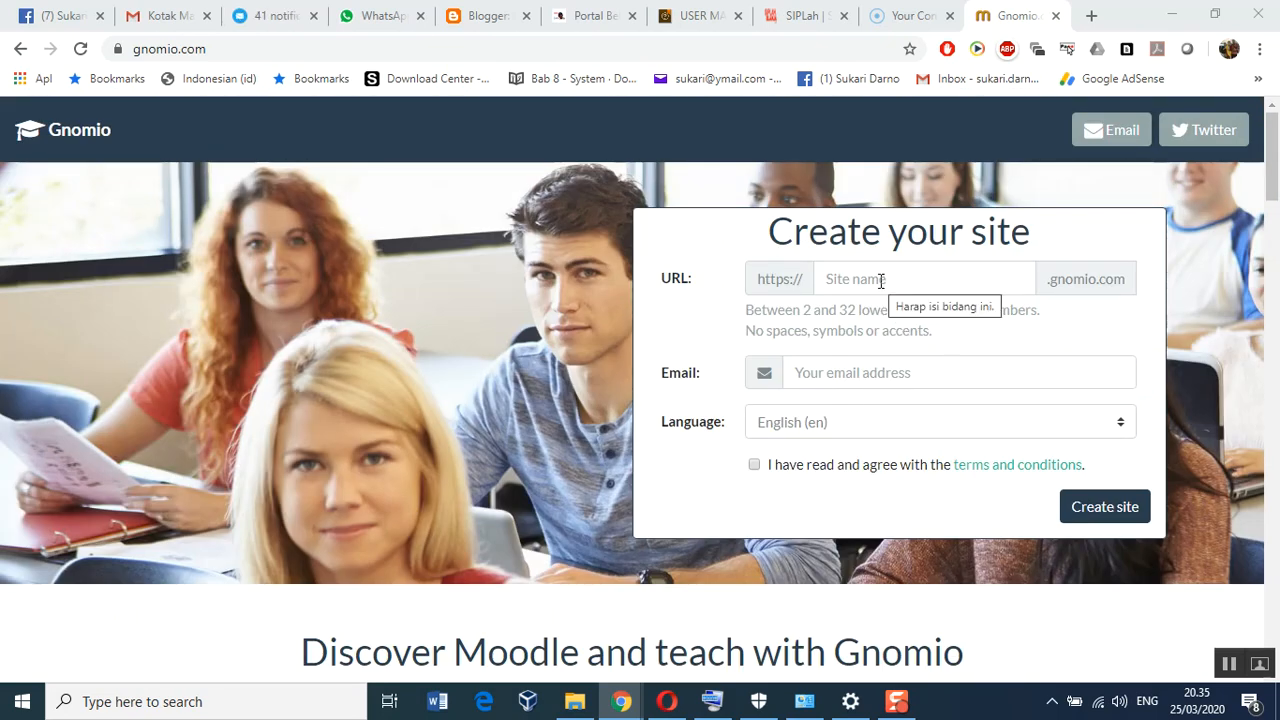
Request a Gnomio site named 'smamdelagres' with the suggested owner e-mail, accepting the terms
left_click(881, 280)
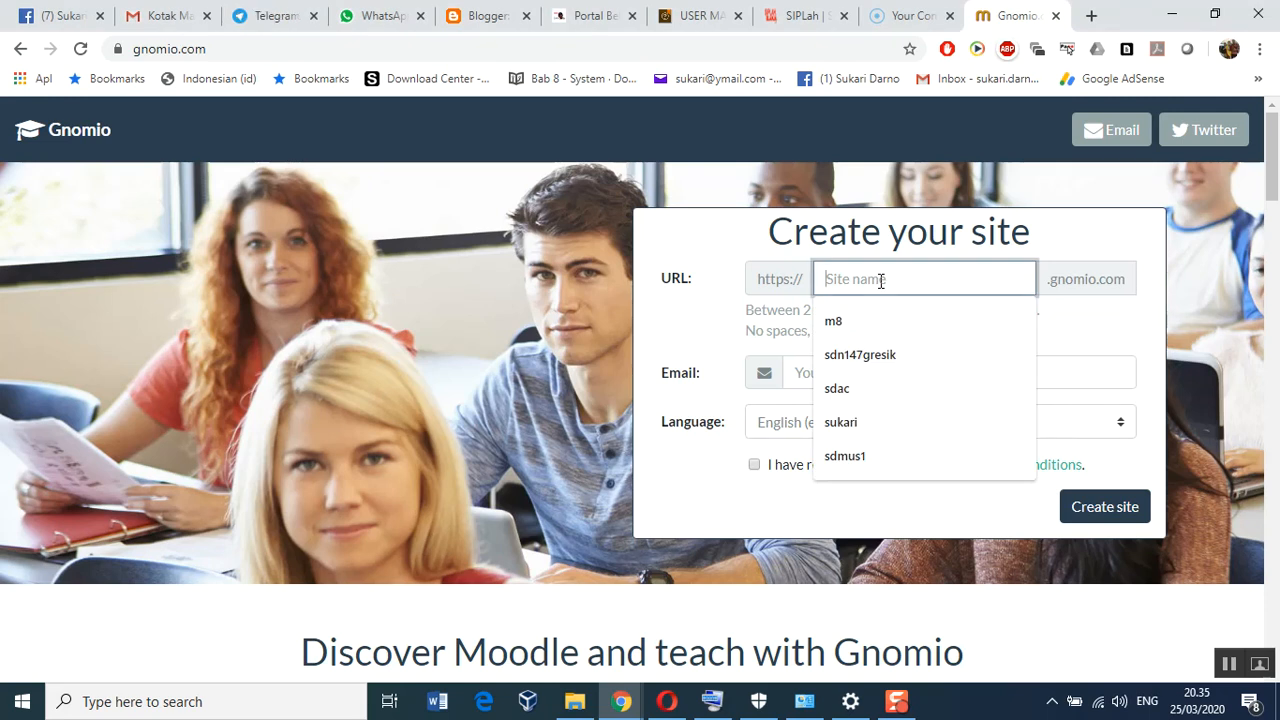
type("smamde")
type("n")
type("agr")
type("es")
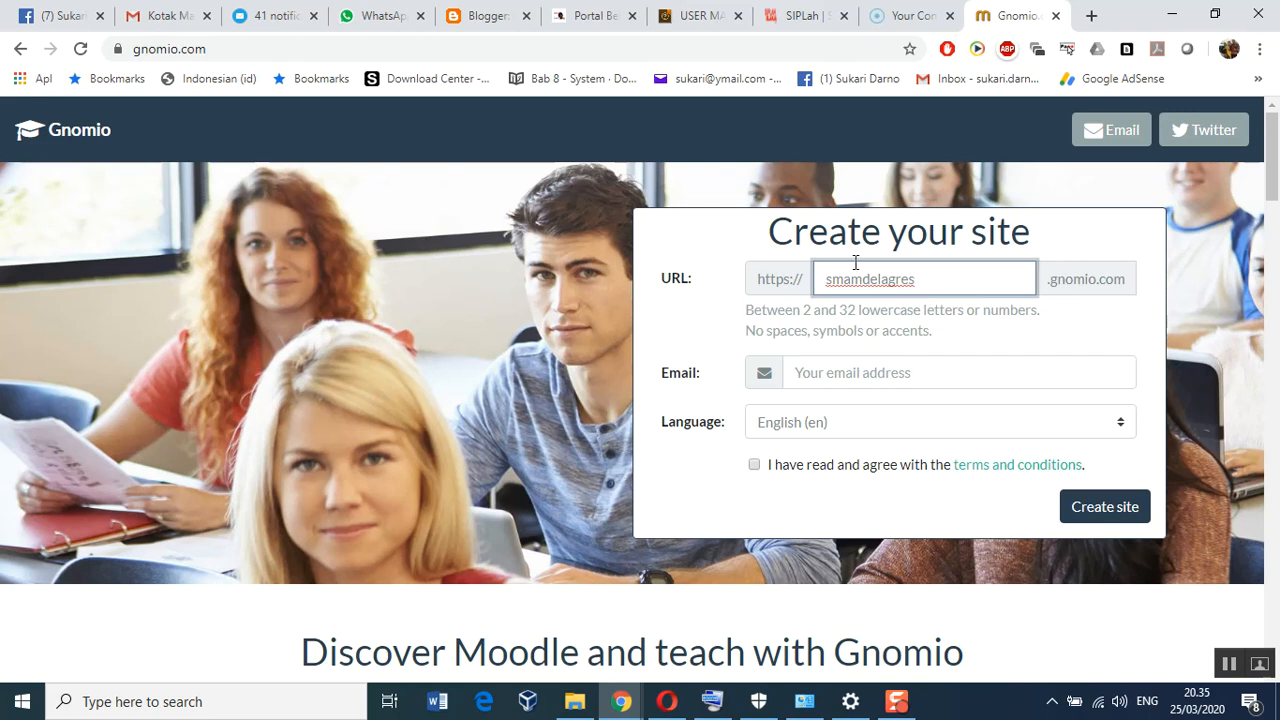
left_click(835, 377)
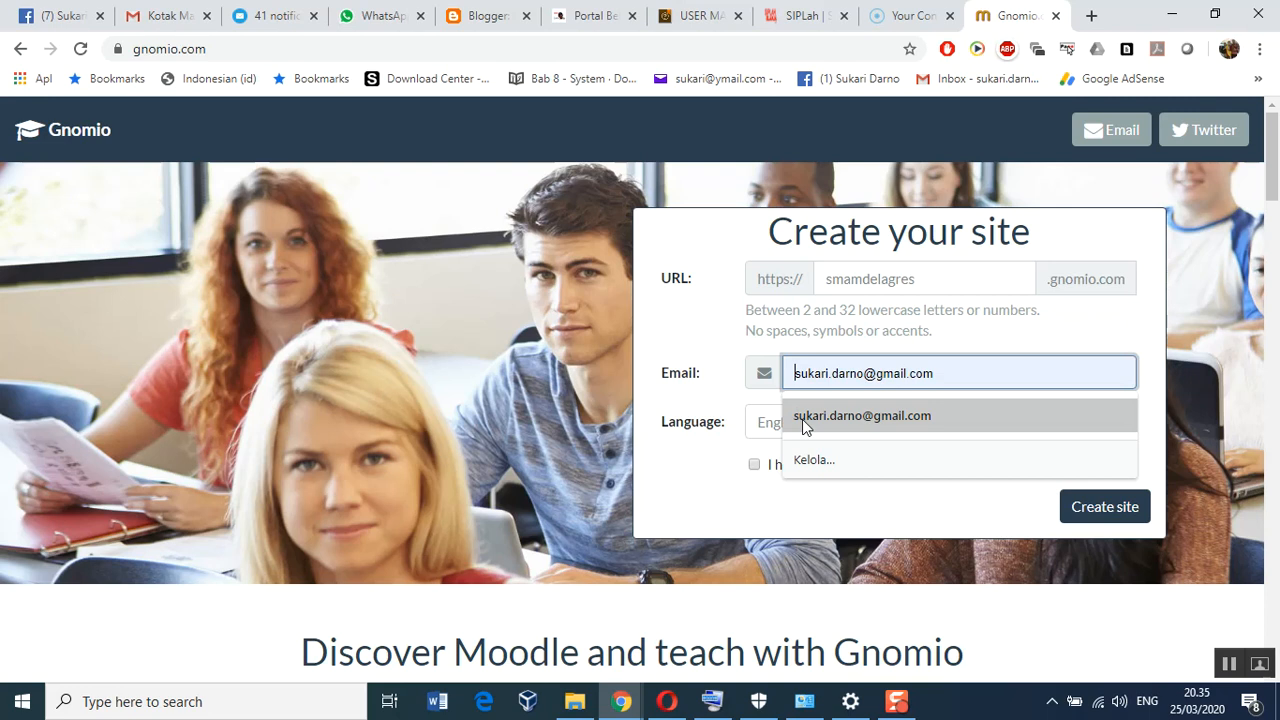
left_click(822, 416)
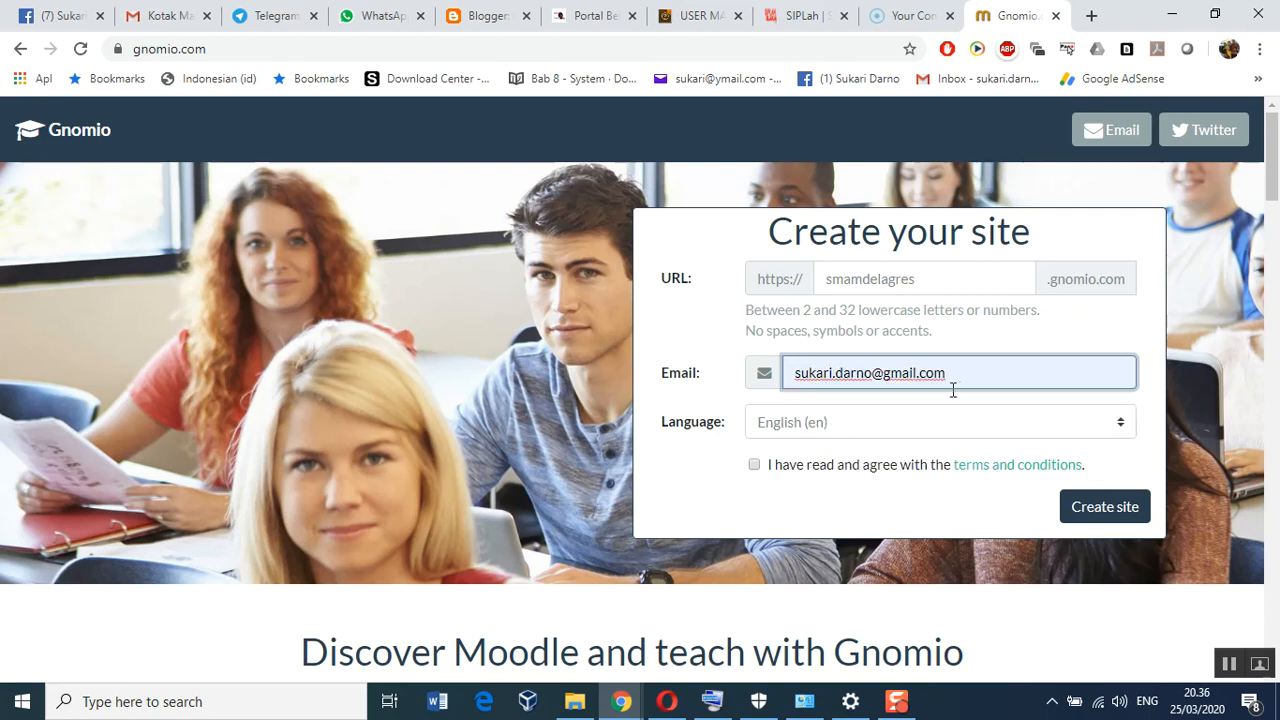
left_click(755, 466)
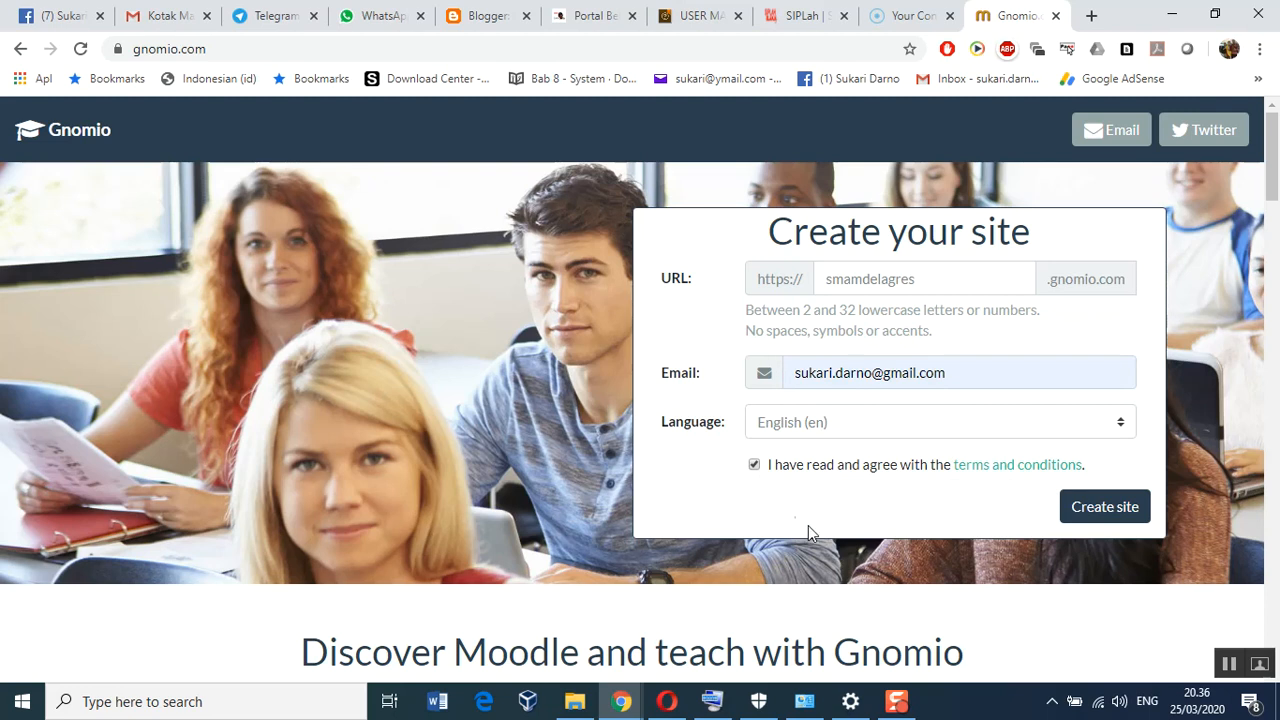
left_click(1114, 520)
left_click(1114, 520)
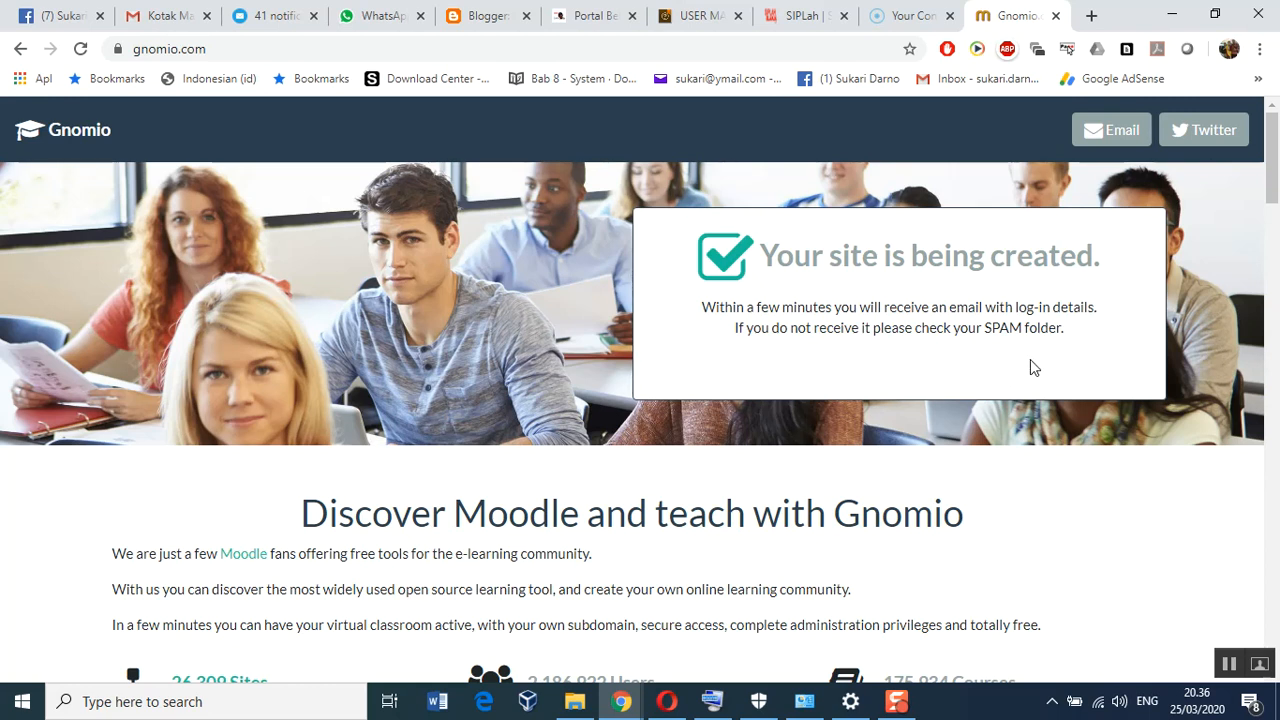
scroll(1035, 364, "down", 2)
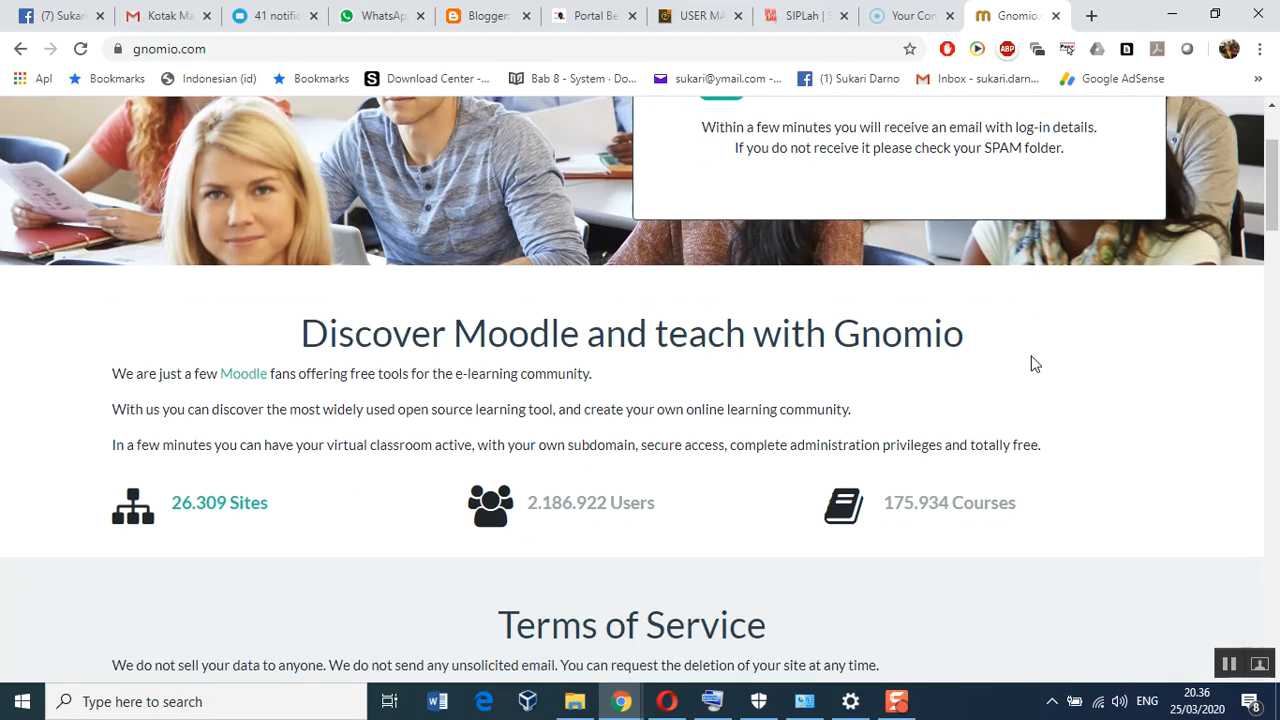
scroll(1035, 364, "down", 5)
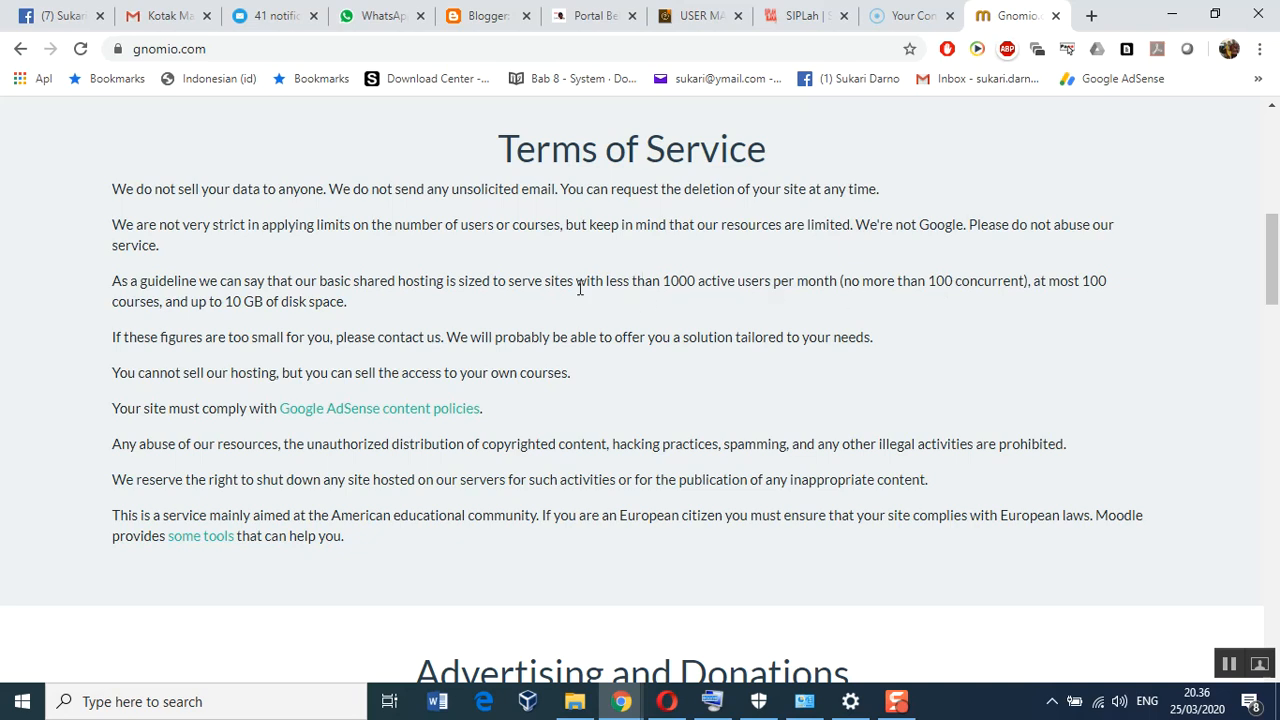
left_click_drag(509, 285, 851, 284)
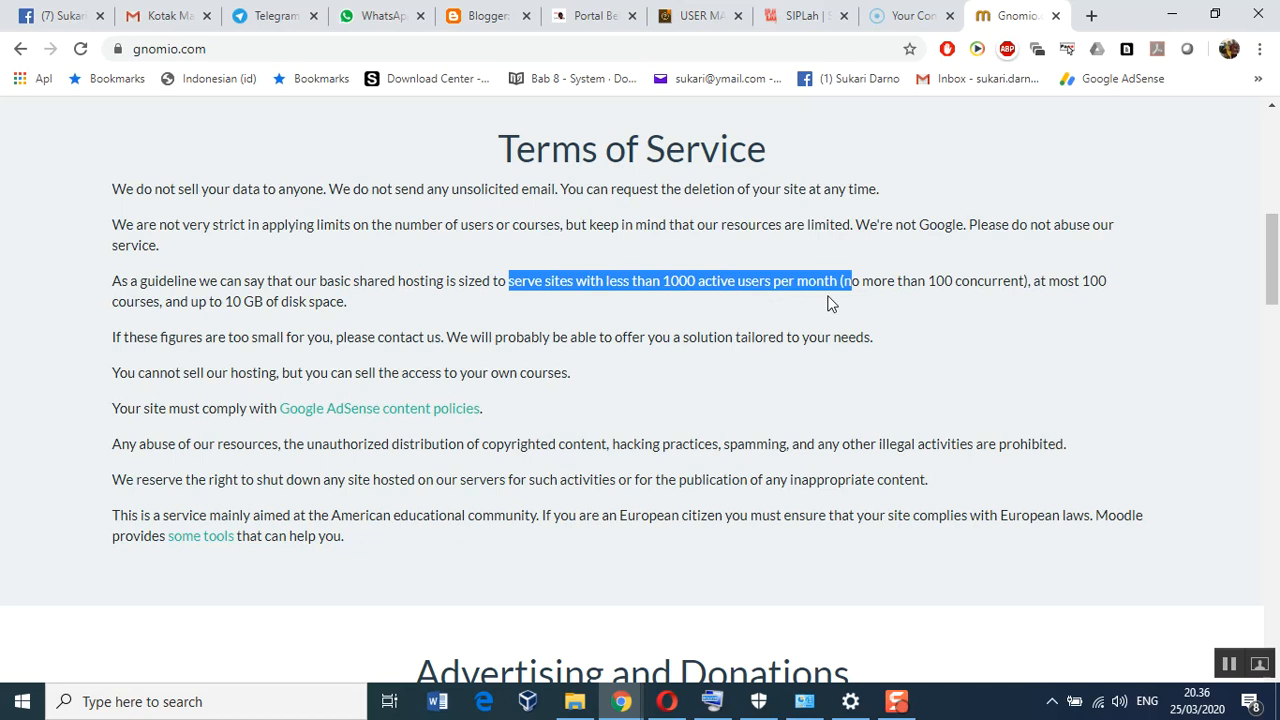
left_click(855, 287)
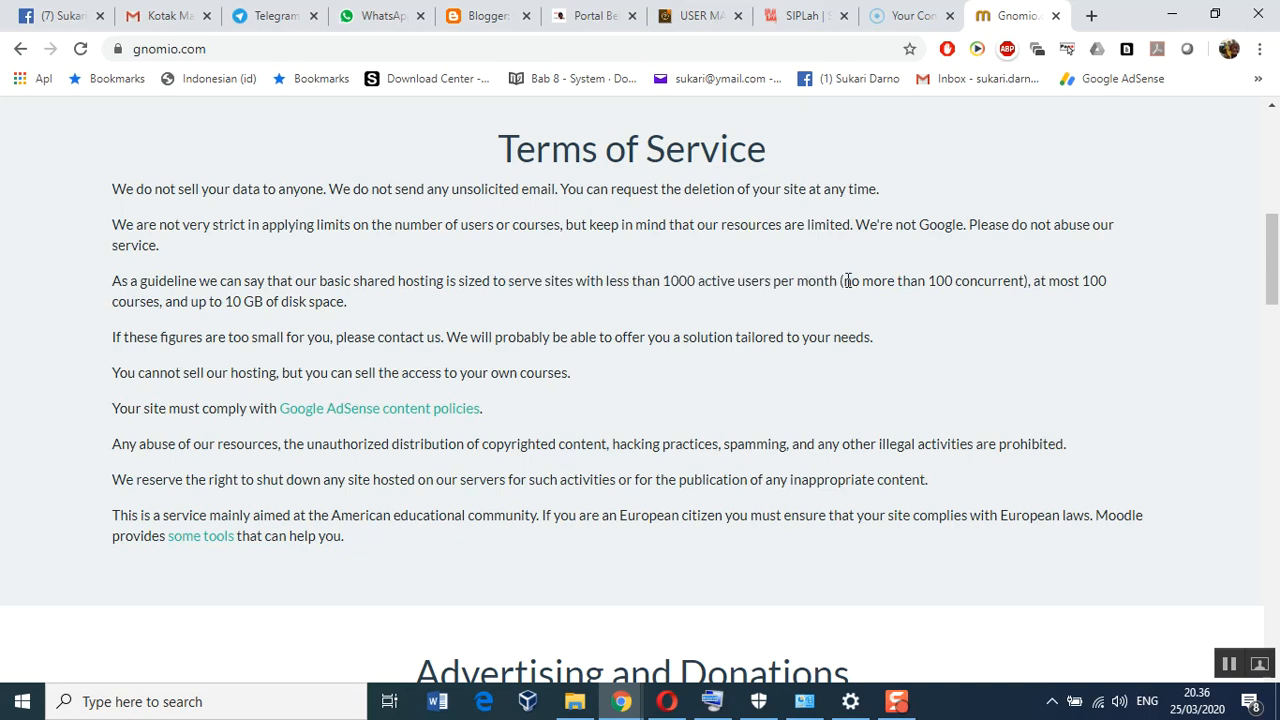
left_click_drag(846, 283, 1028, 288)
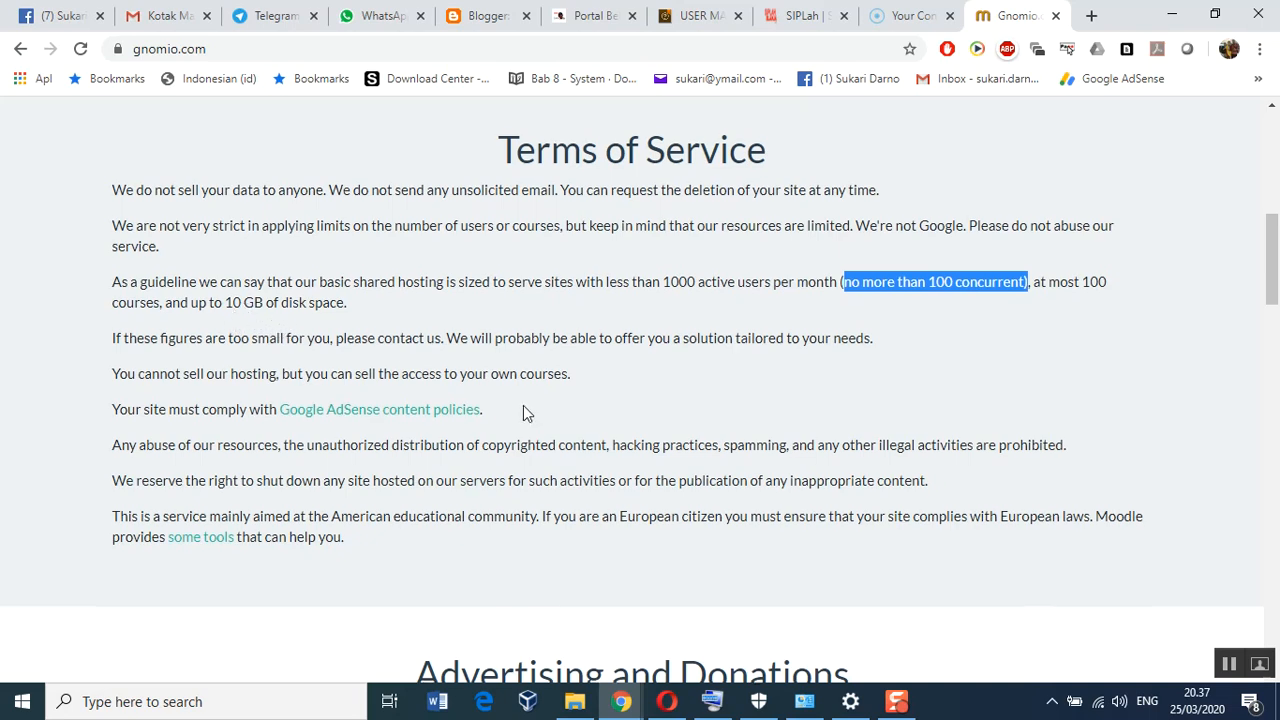
scroll(523, 405, "up", 5)
scroll(523, 405, "up", 2)
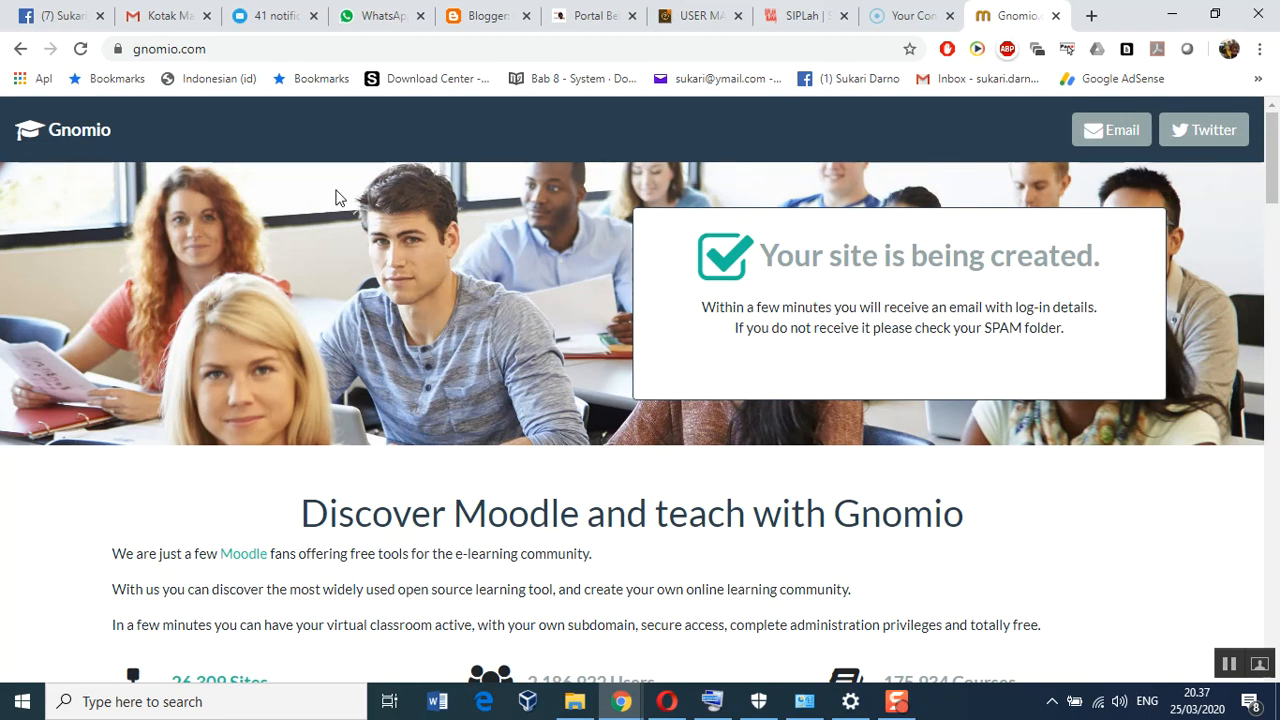
Refresh the Gmail inbox and scan the messages for the Gnomio login e-mail
left_click(156, 24)
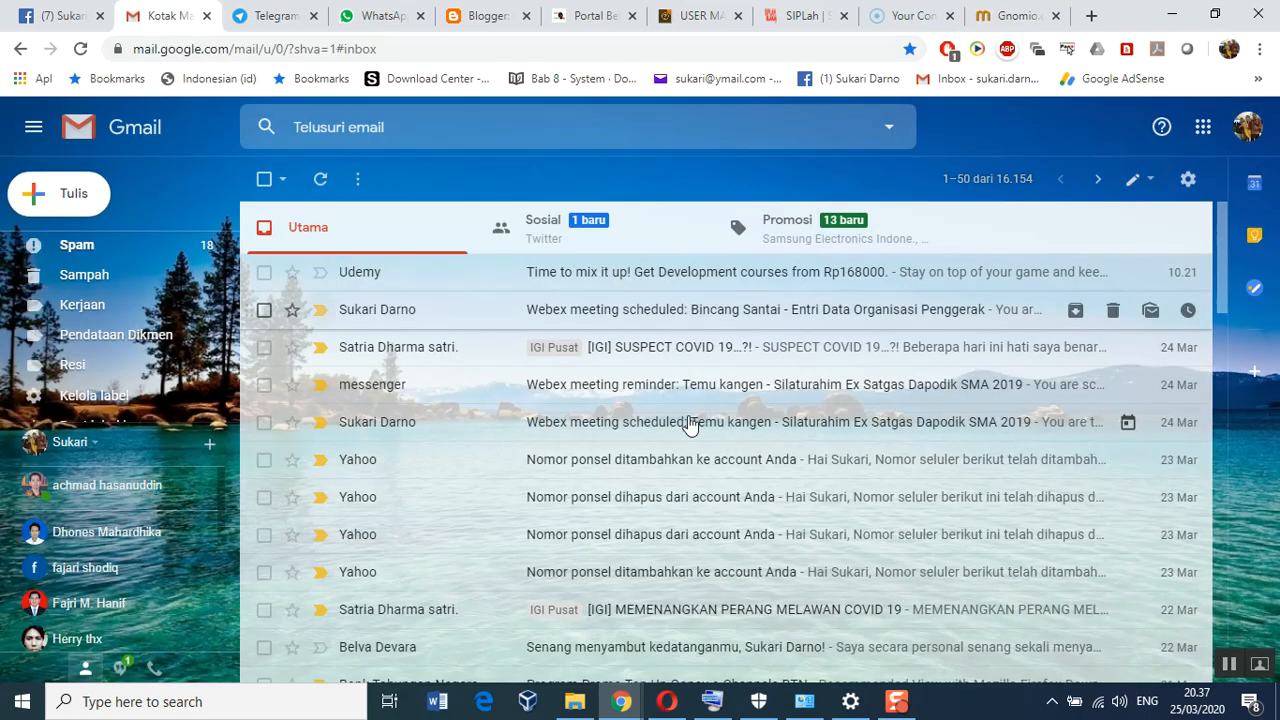
scroll(680, 437, "down", 3)
scroll(680, 420, "up", 4)
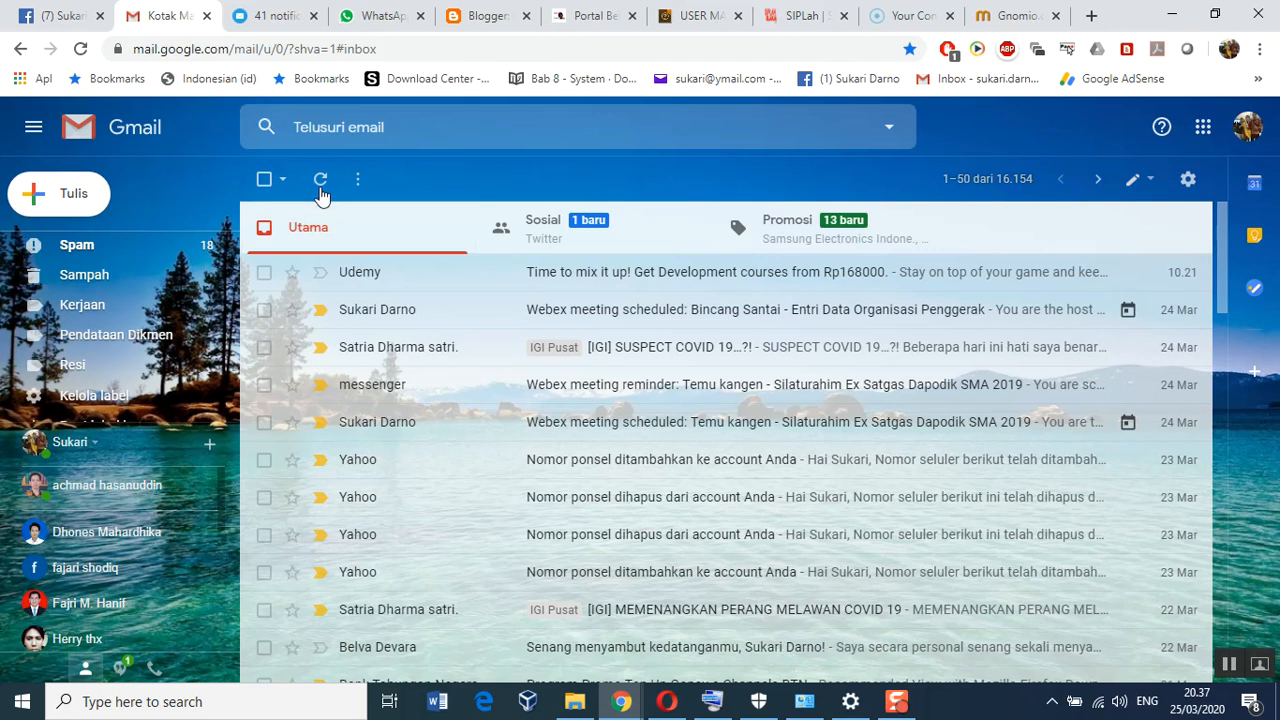
left_click(320, 182)
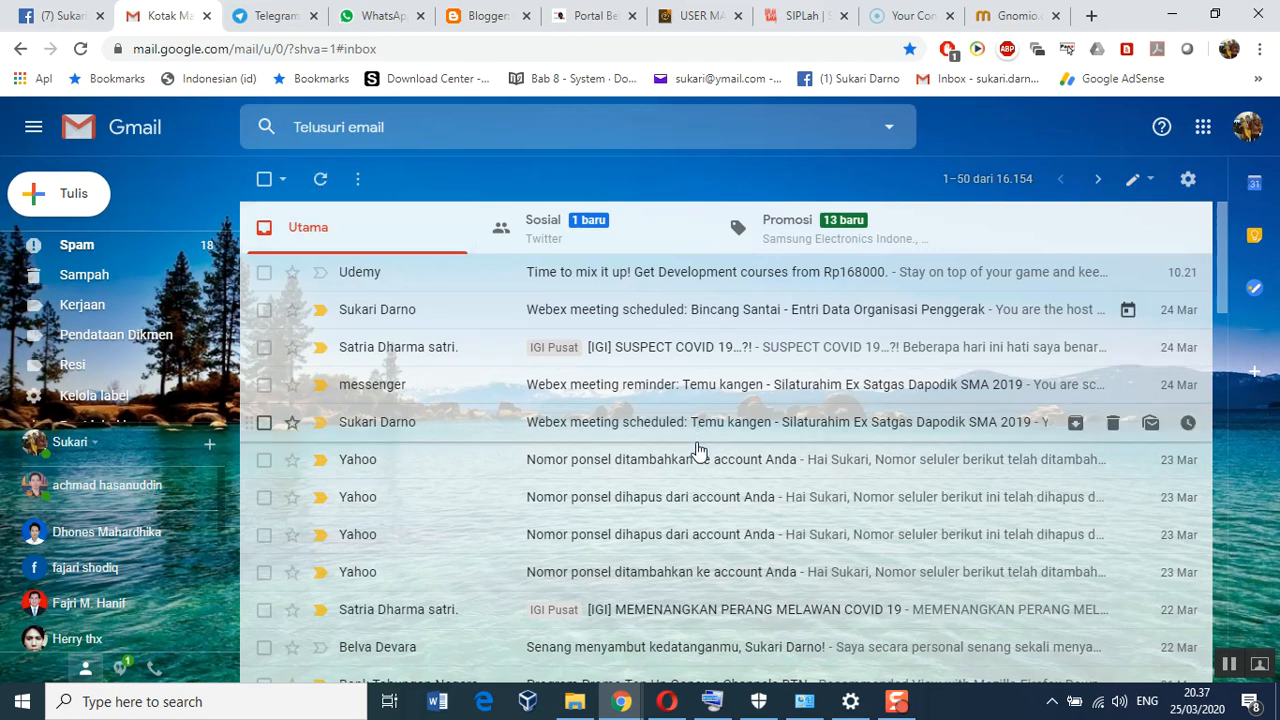
scroll(698, 440, "down", 6)
scroll(688, 462, "down", 3)
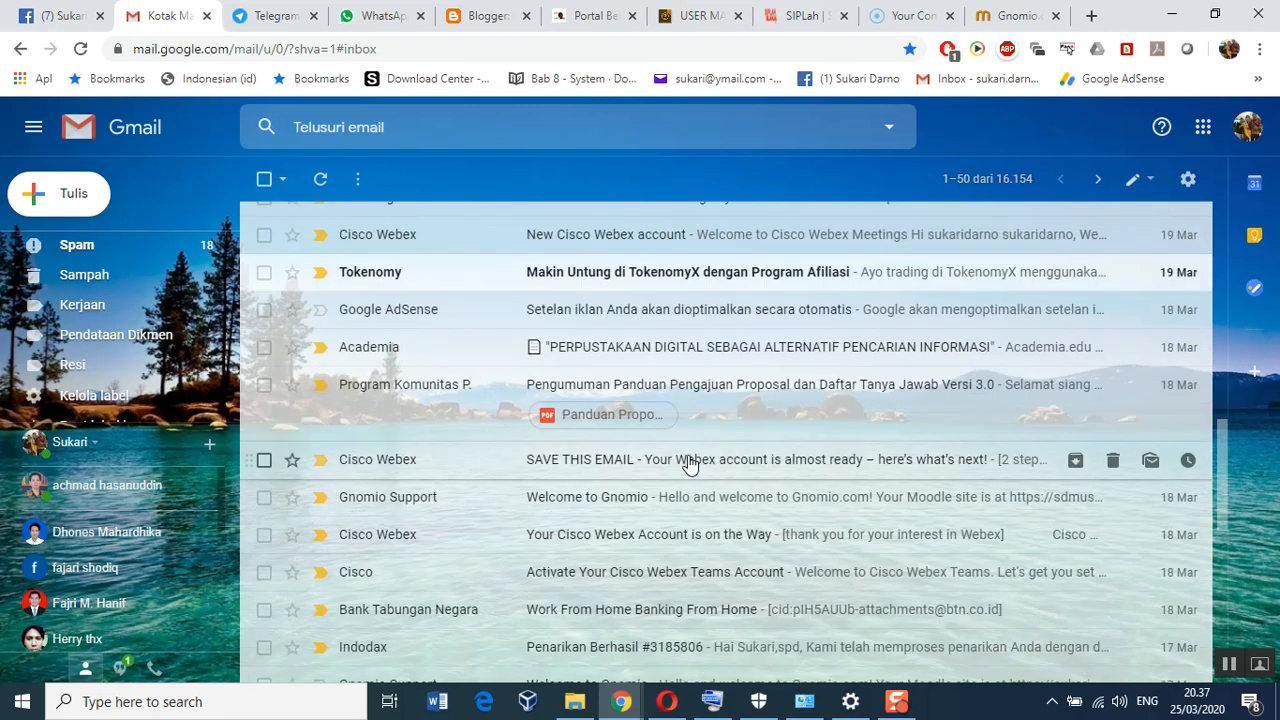
scroll(688, 462, "up", 3)
scroll(688, 462, "up", 5)
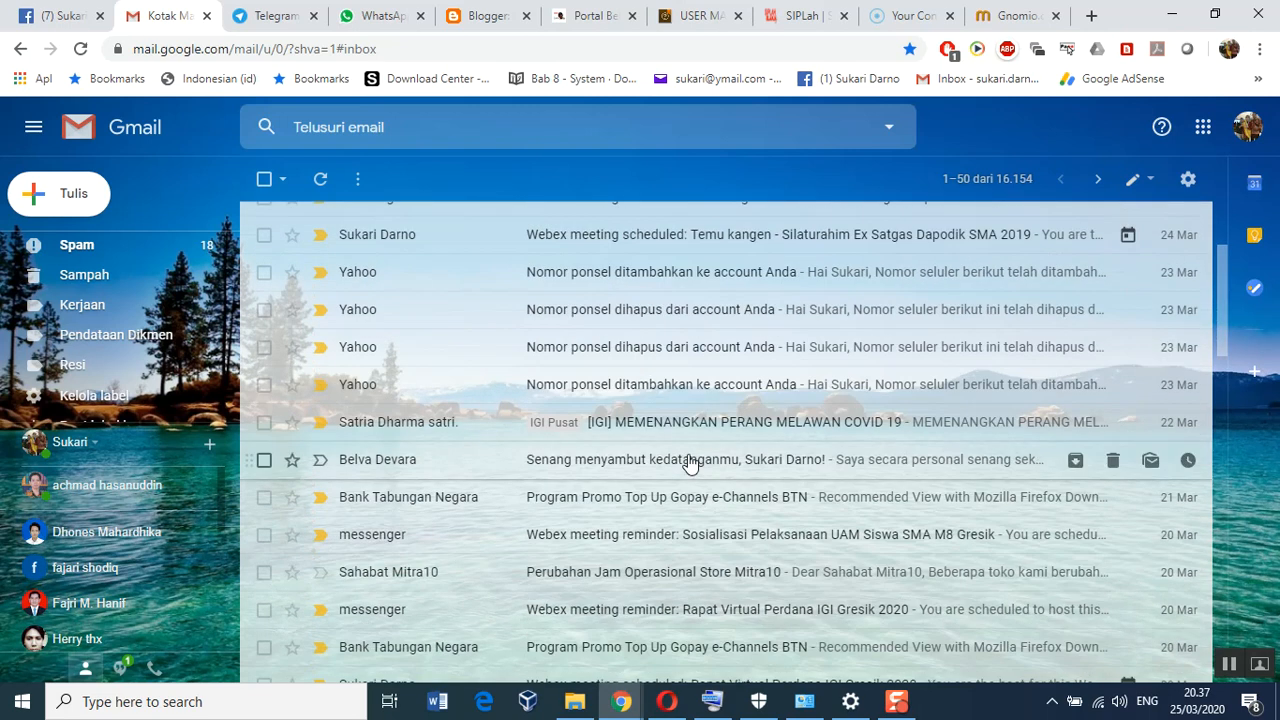
scroll(688, 462, "up", 3)
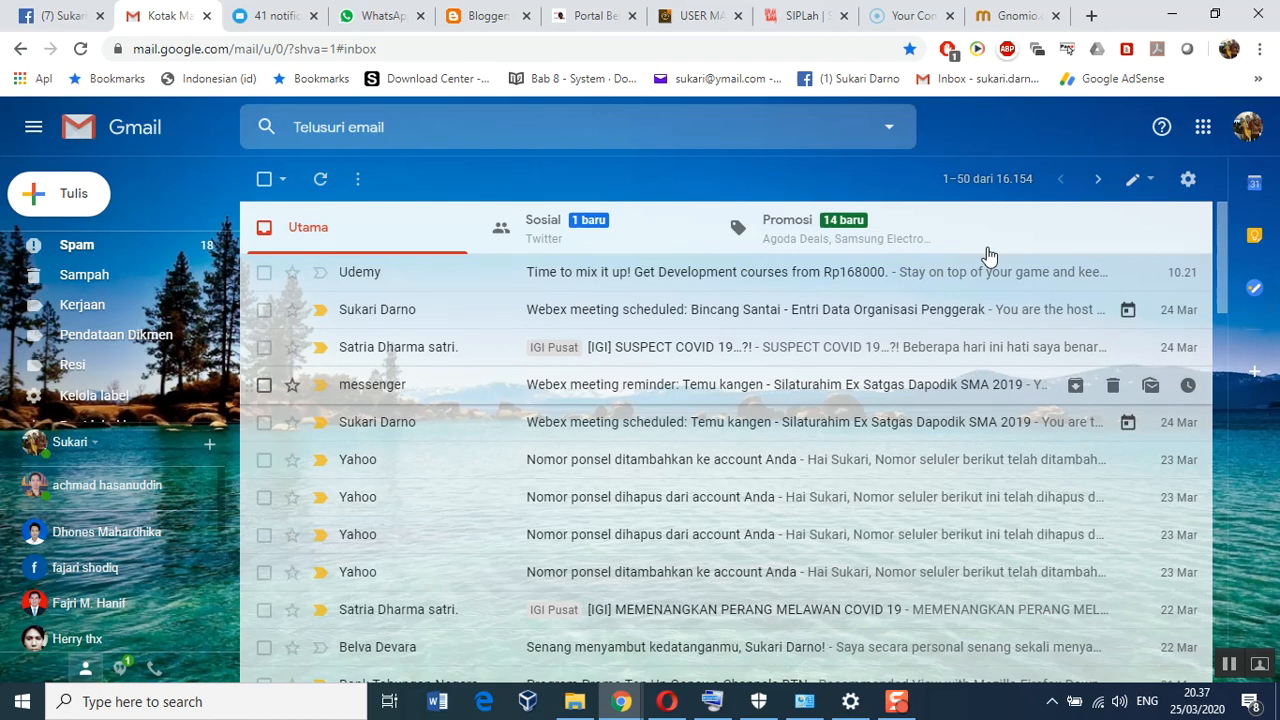
Load m8.gnomio.com in a new tab to show the E-Learning M8 Gresik - SMA Sang Juara site
left_click(1094, 20)
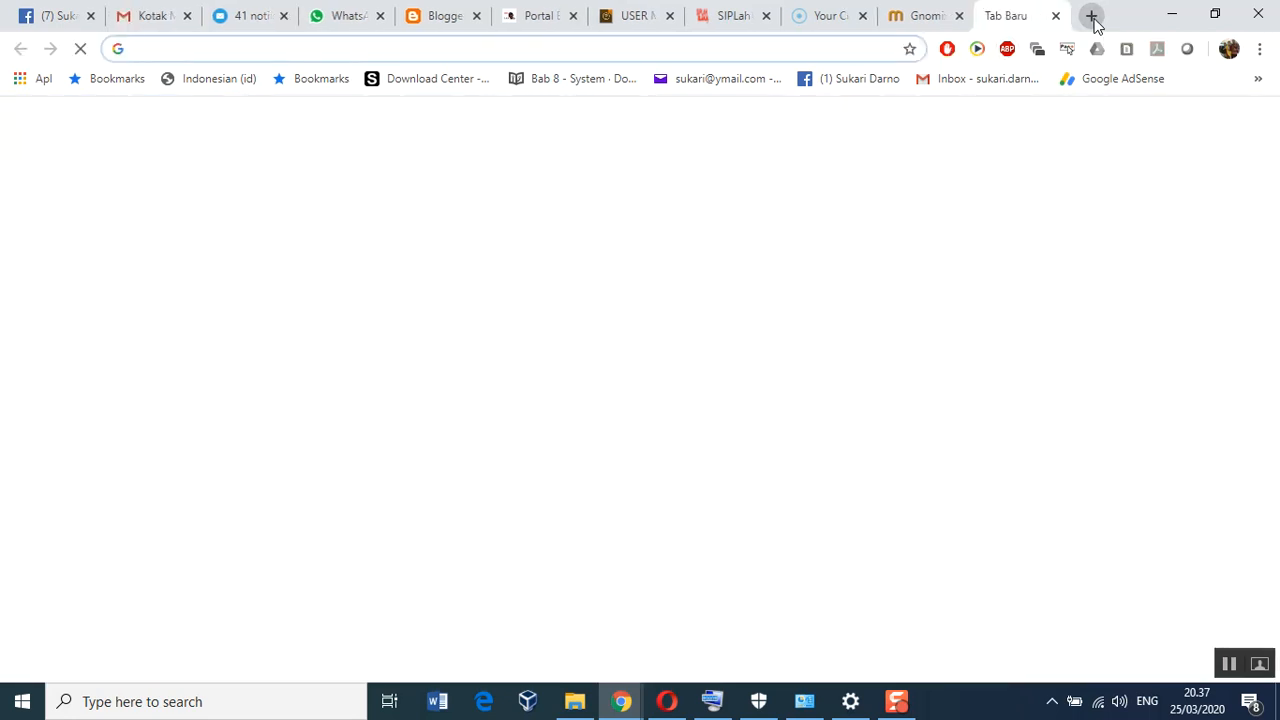
type("m8")
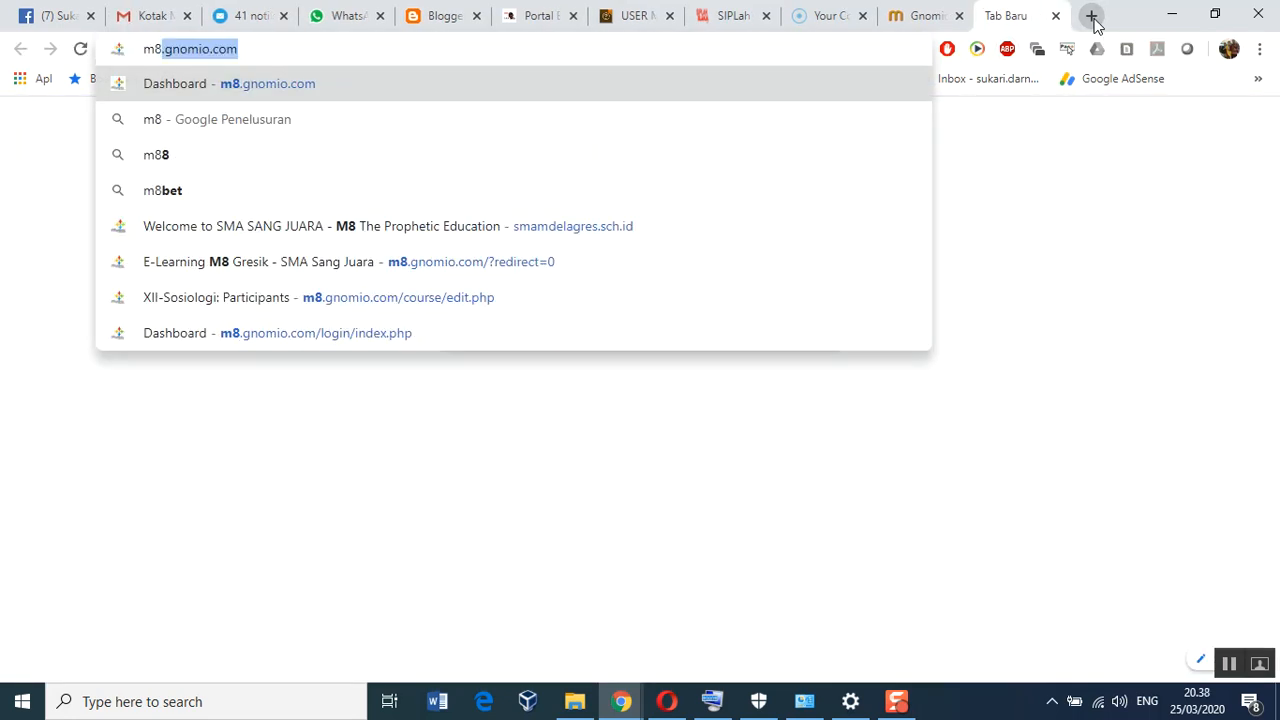
key("Return")
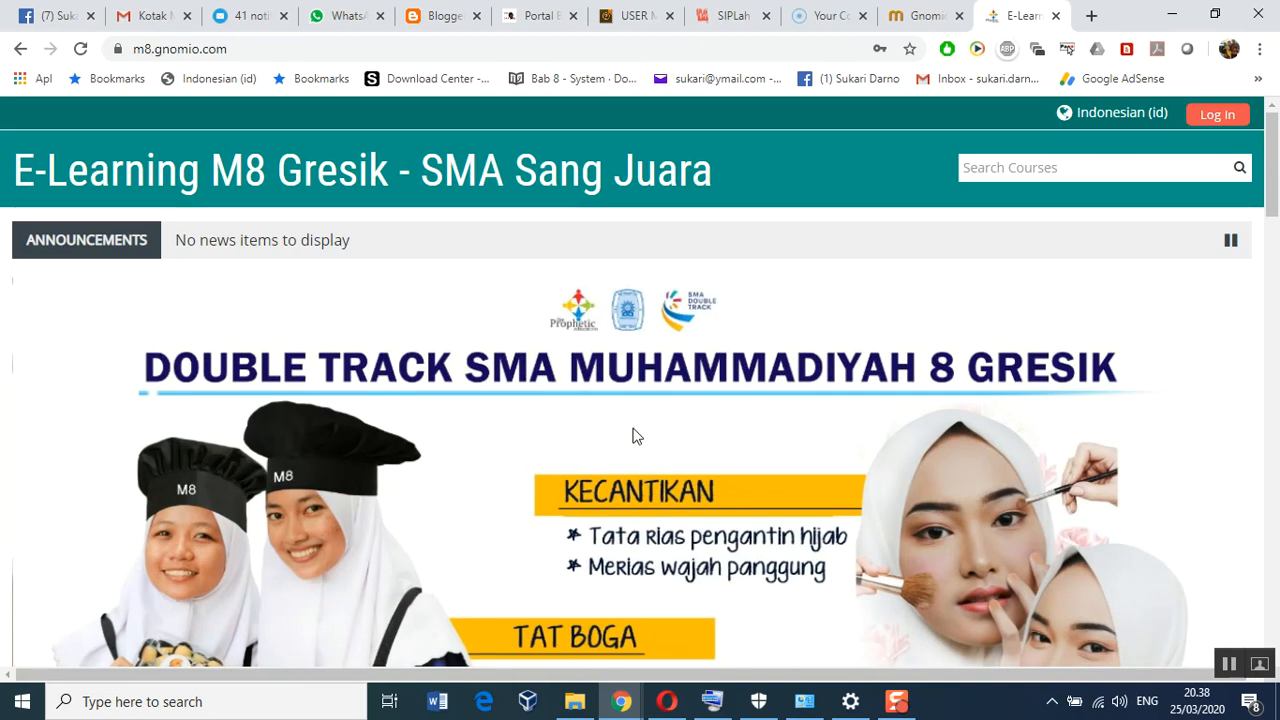
scroll(638, 434, "down", 4)
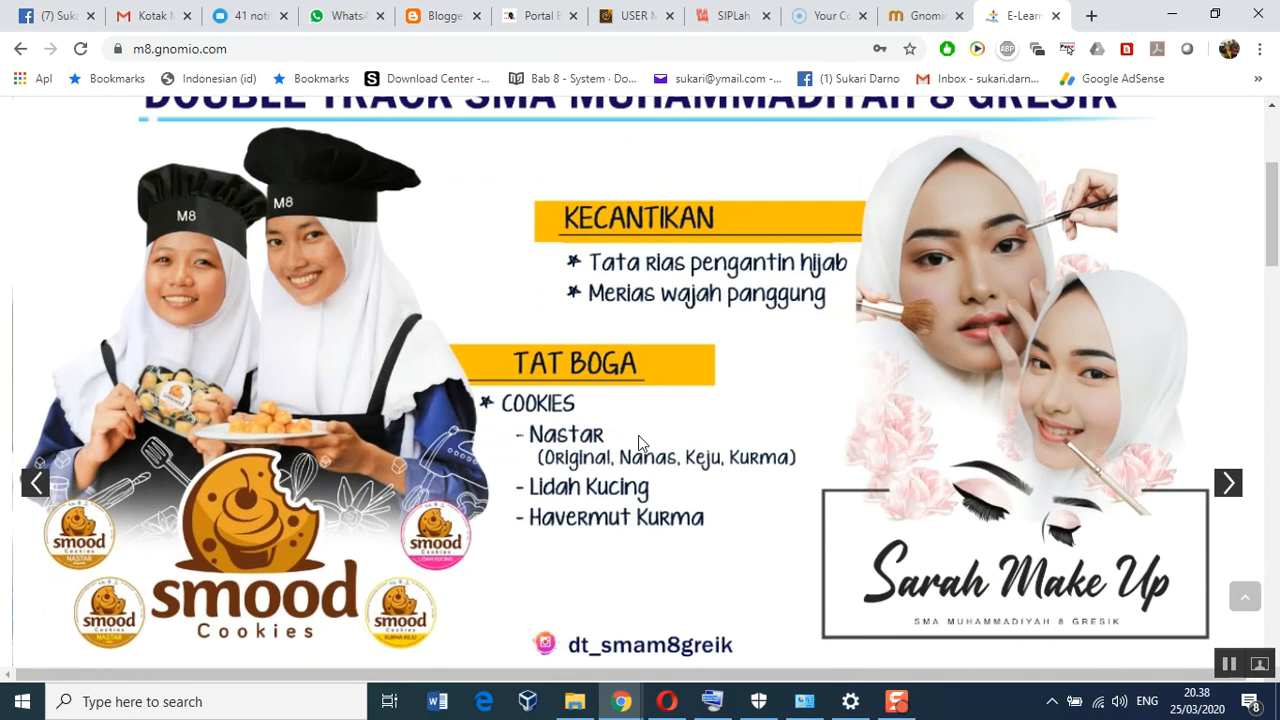
scroll(641, 443, "up", 2)
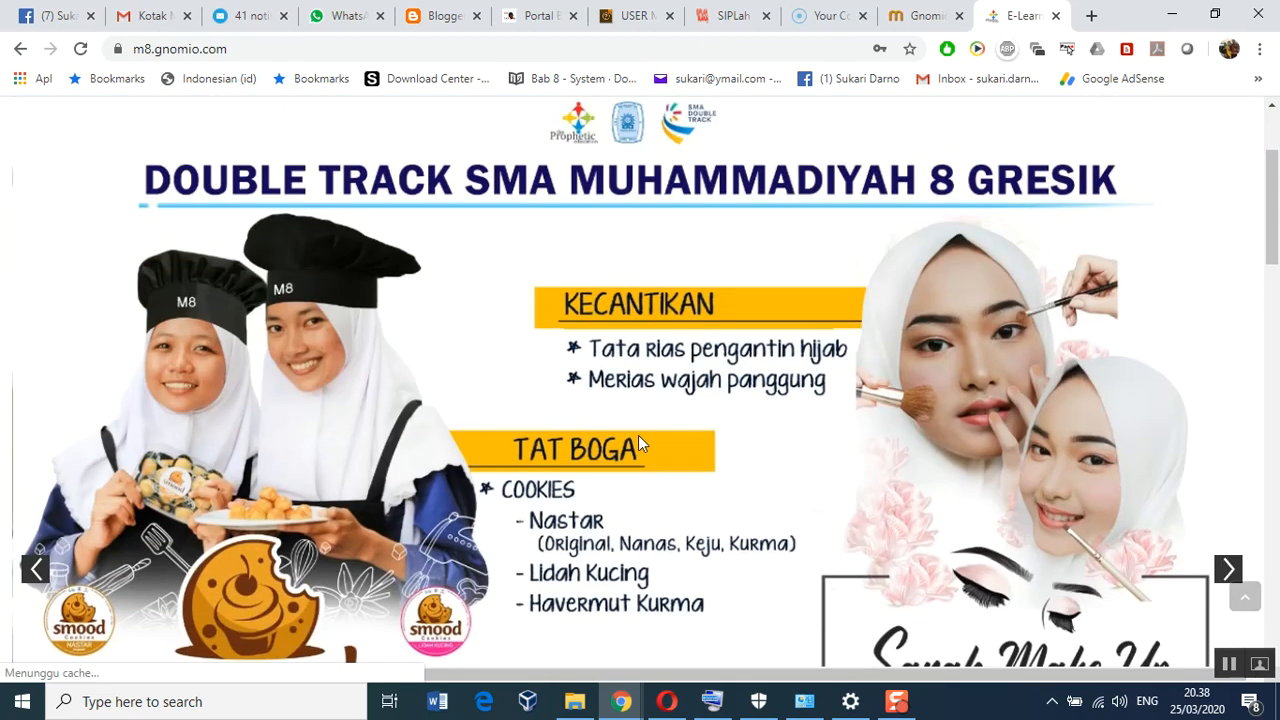
scroll(639, 437, "down", 3)
scroll(639, 437, "up", 3)
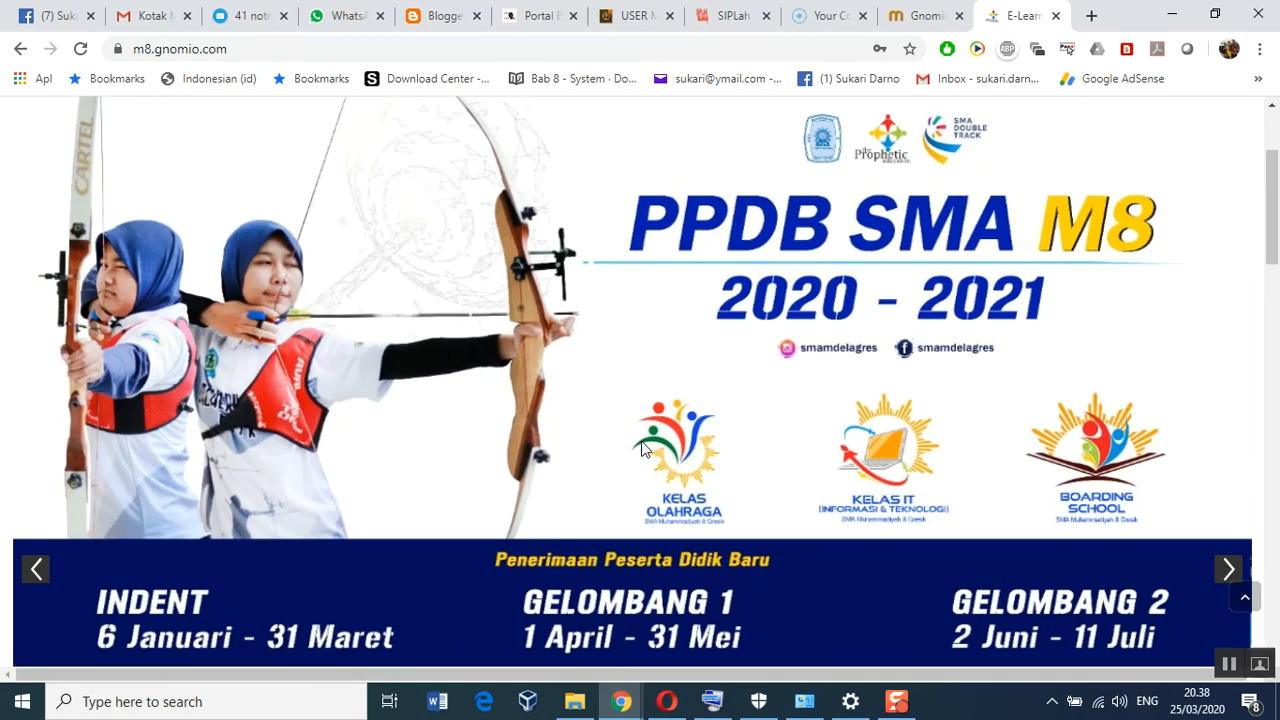
scroll(764, 471, "down", 6)
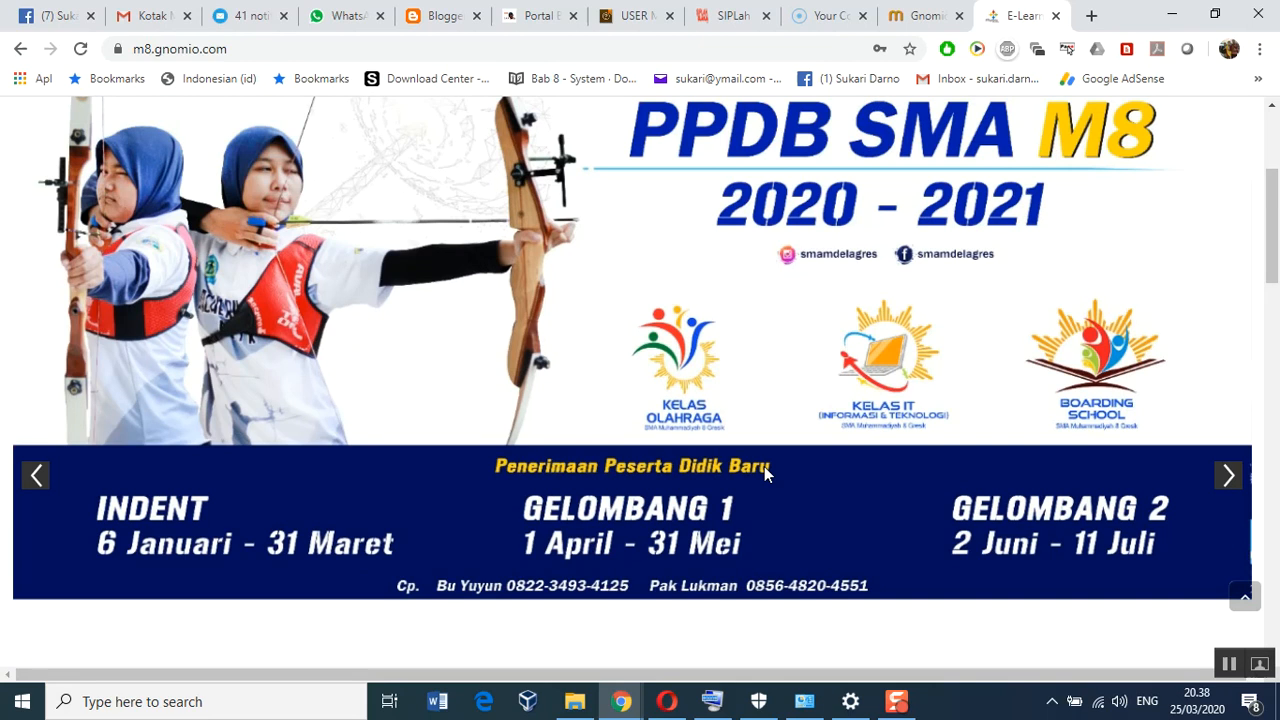
scroll(764, 467, "down", 2)
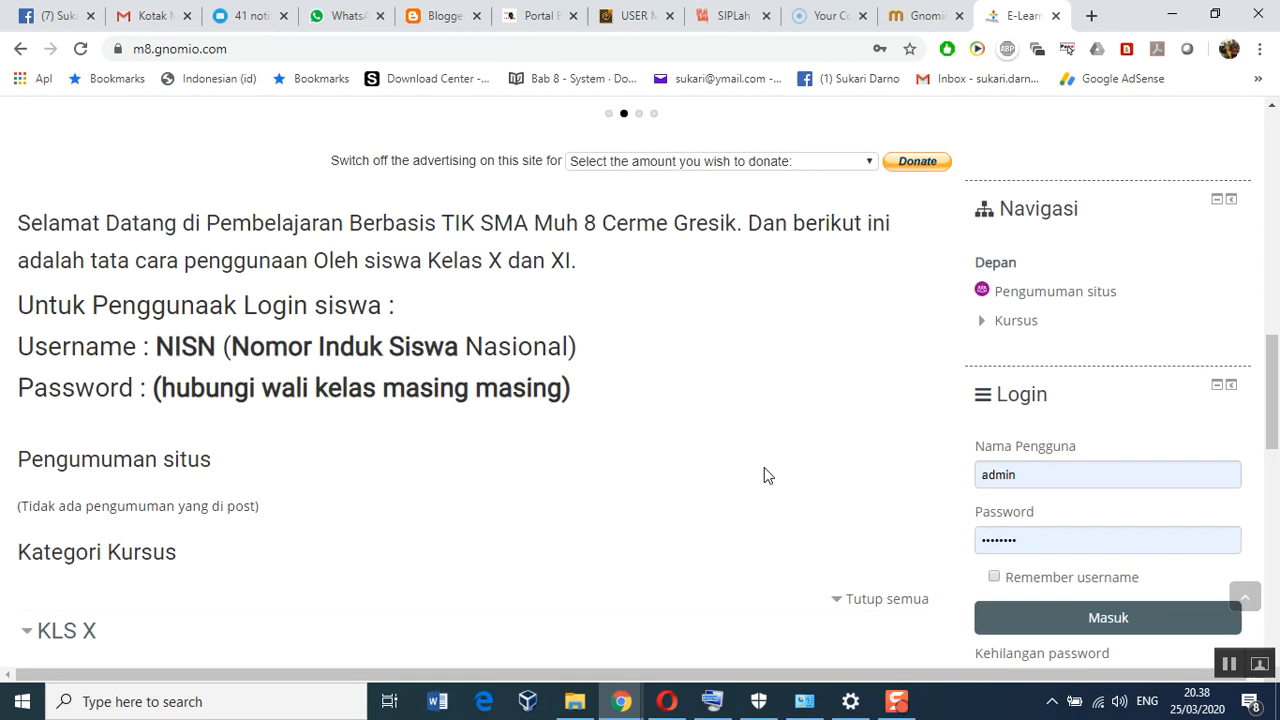
scroll(757, 480, "up", 1)
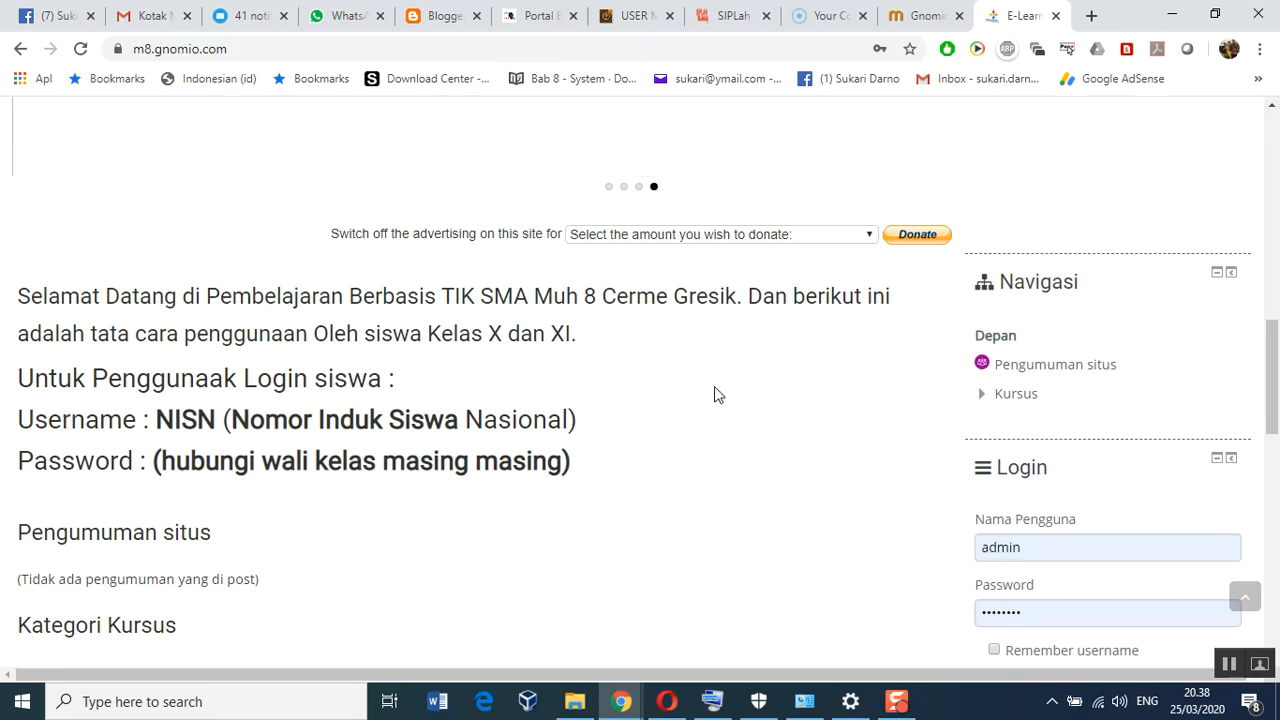
scroll(655, 444, "down", 6)
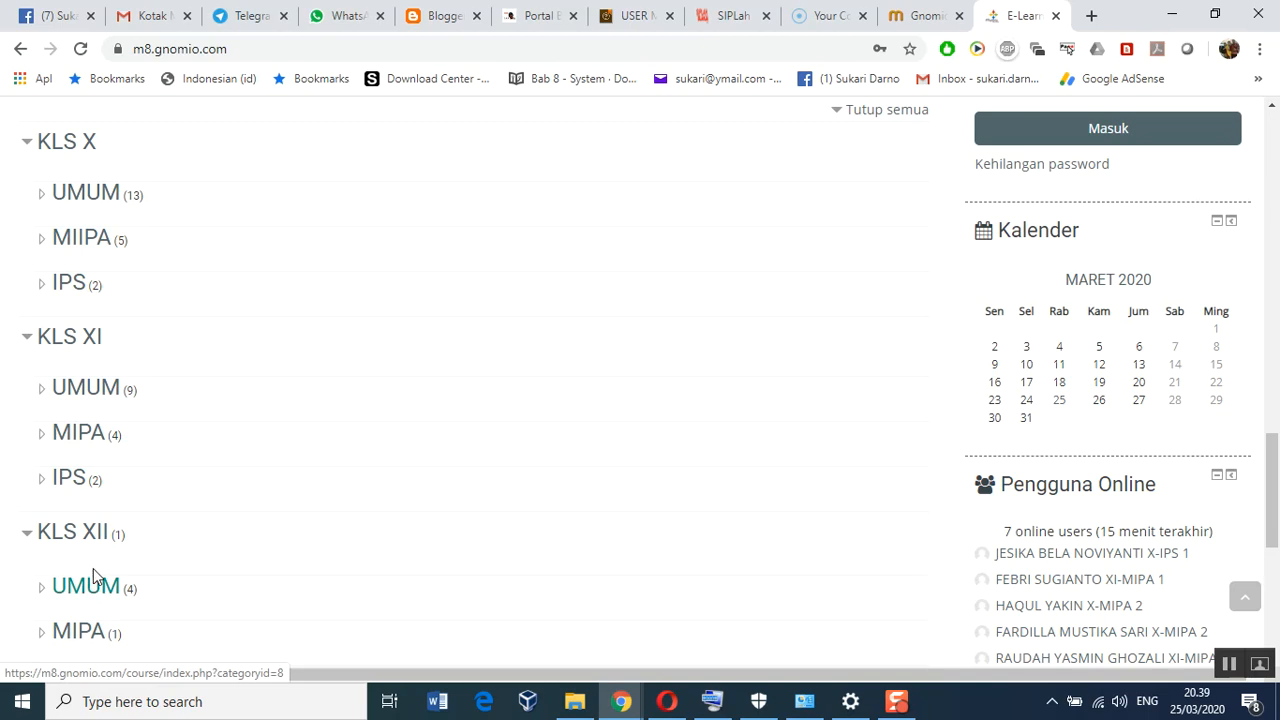
scroll(95, 580, "down", 1)
scroll(97, 573, "down", 1)
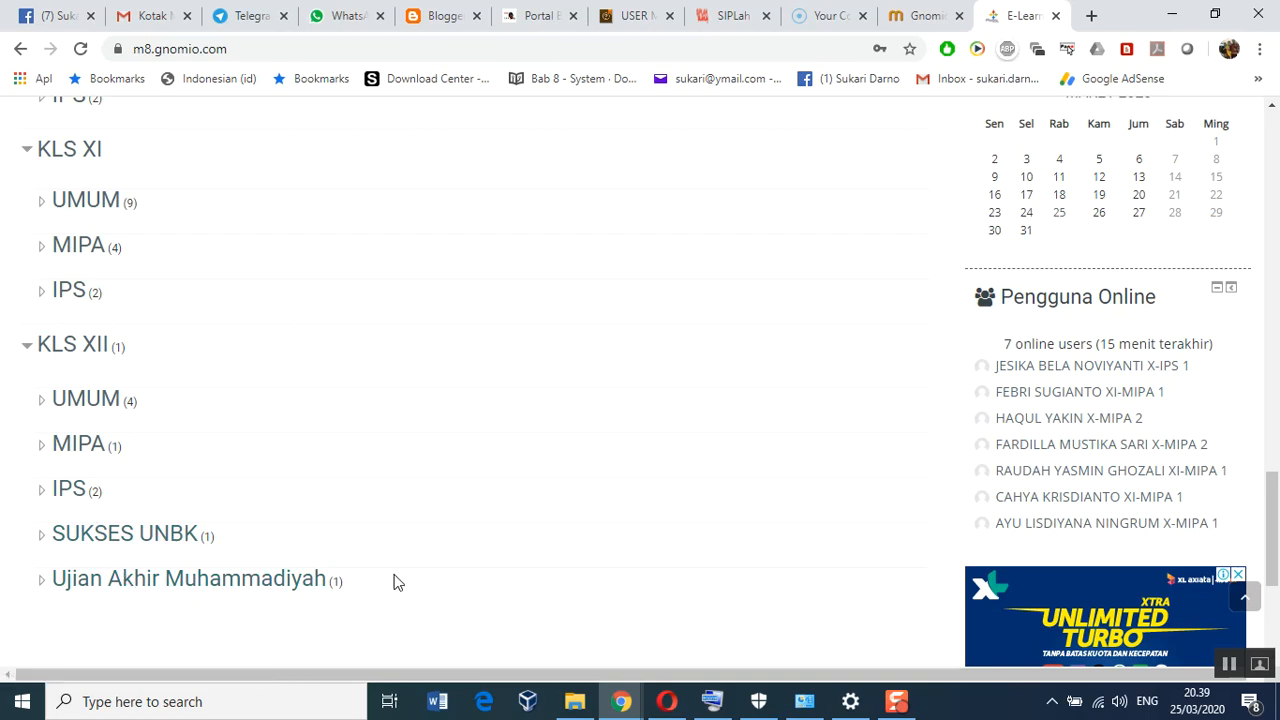
scroll(323, 569, "up", 10)
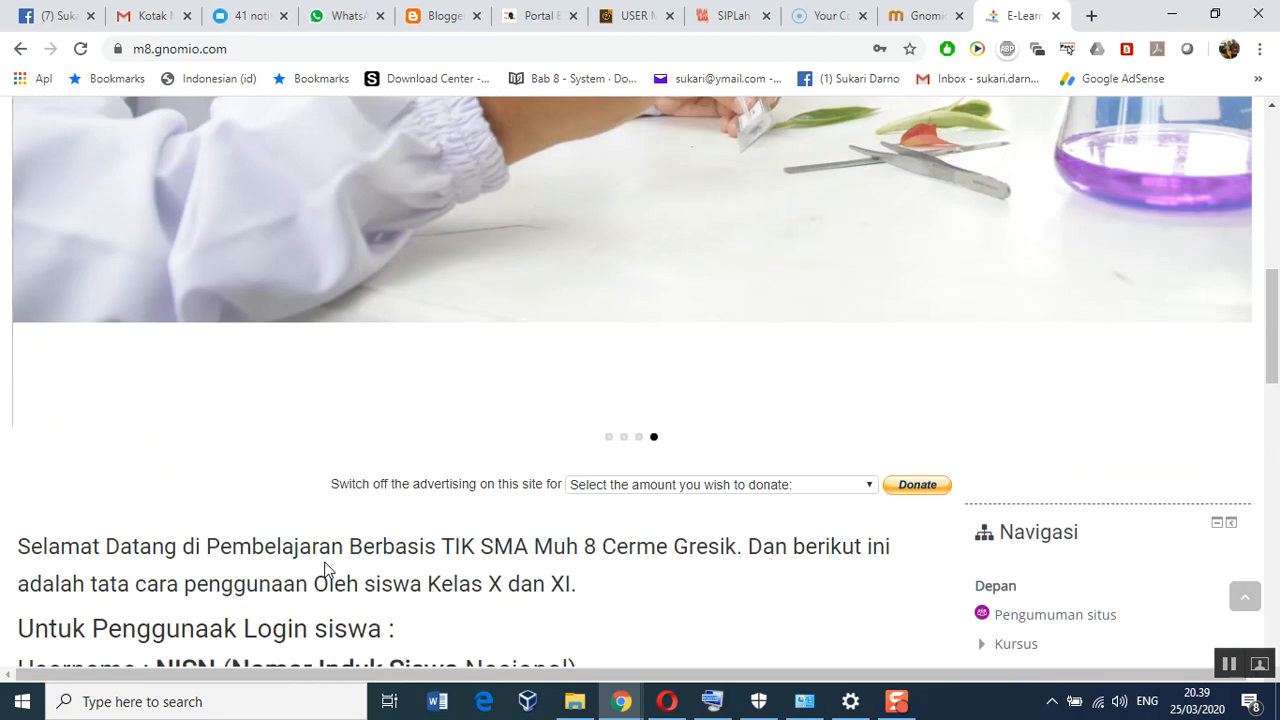
scroll(324, 569, "up", 5)
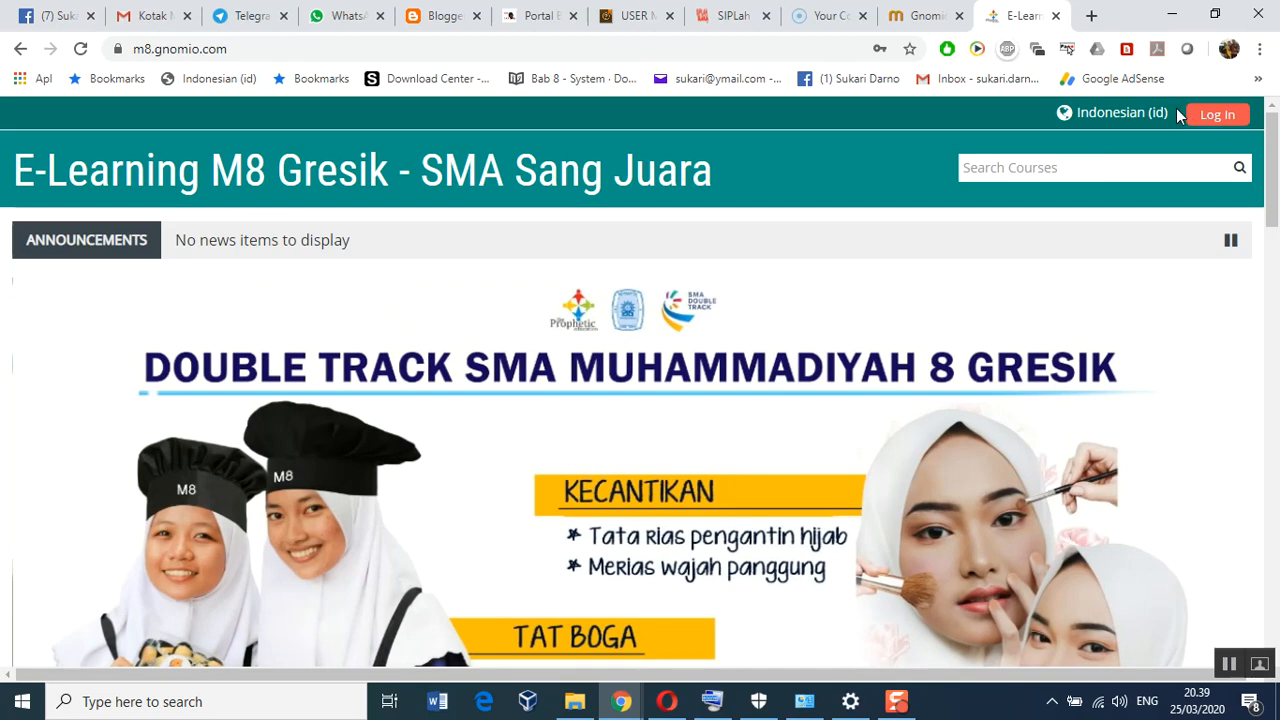
left_click(1135, 113)
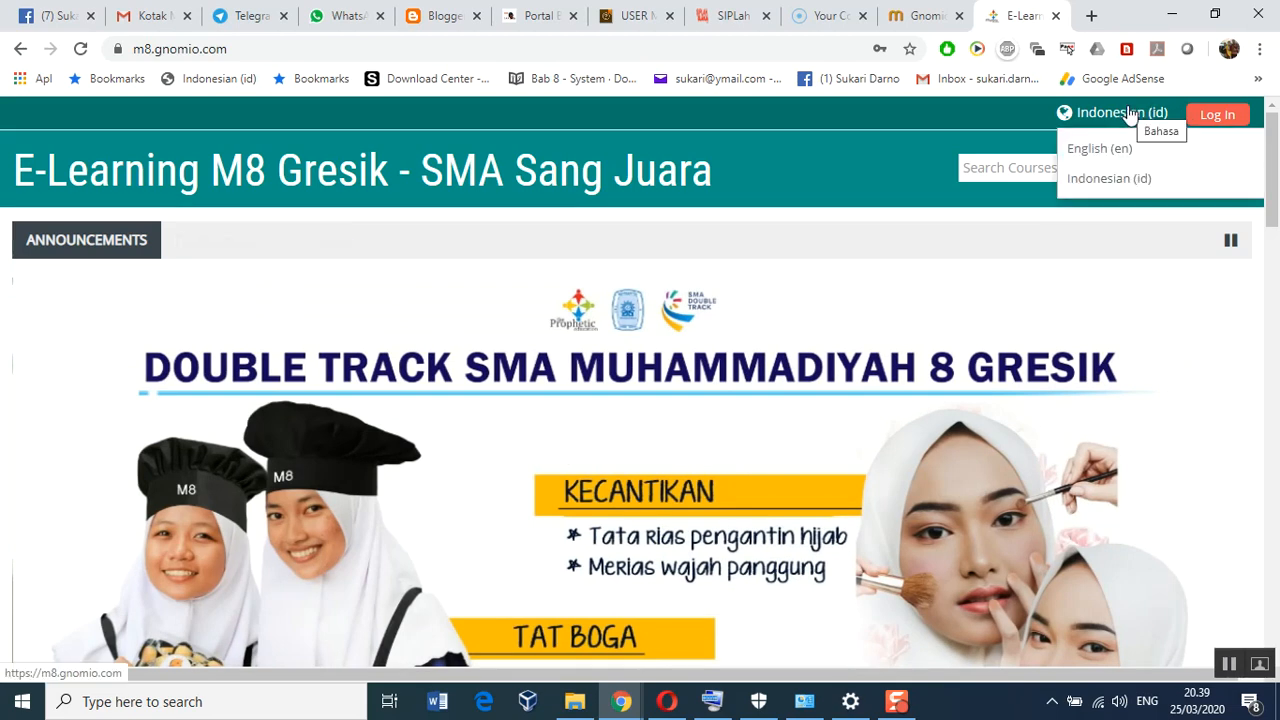
left_click(1128, 113)
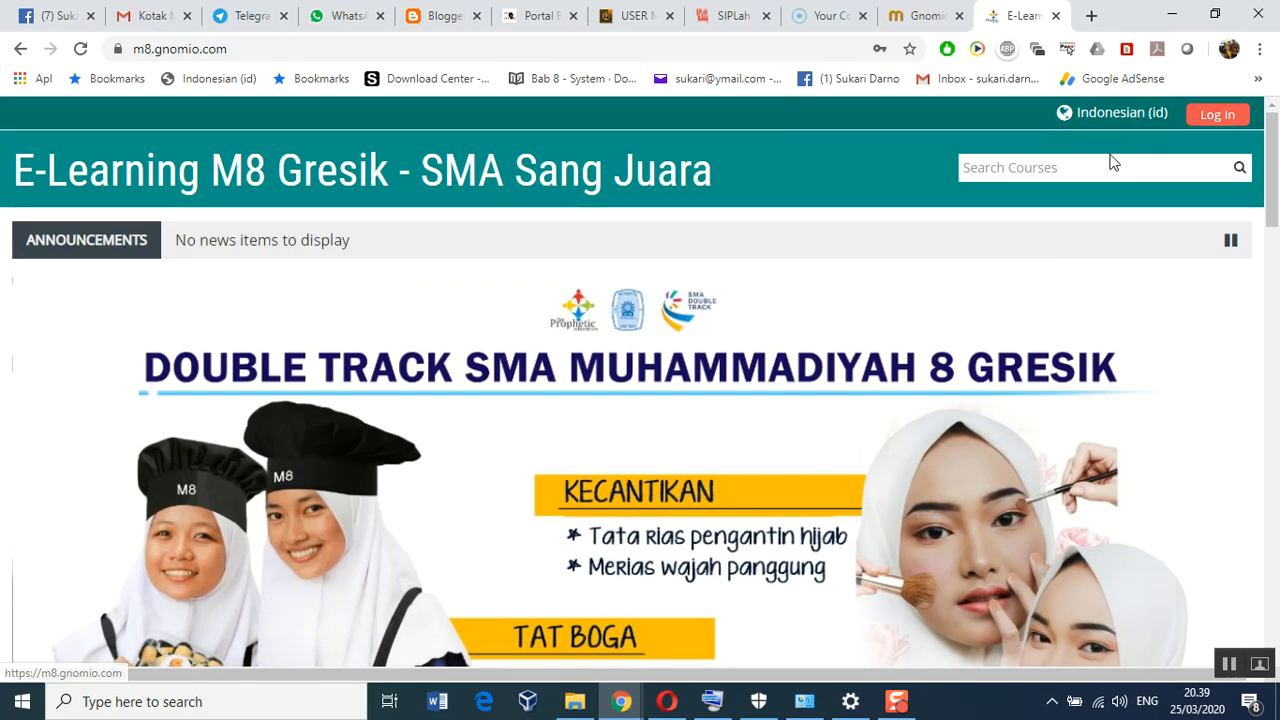
left_click(1136, 116)
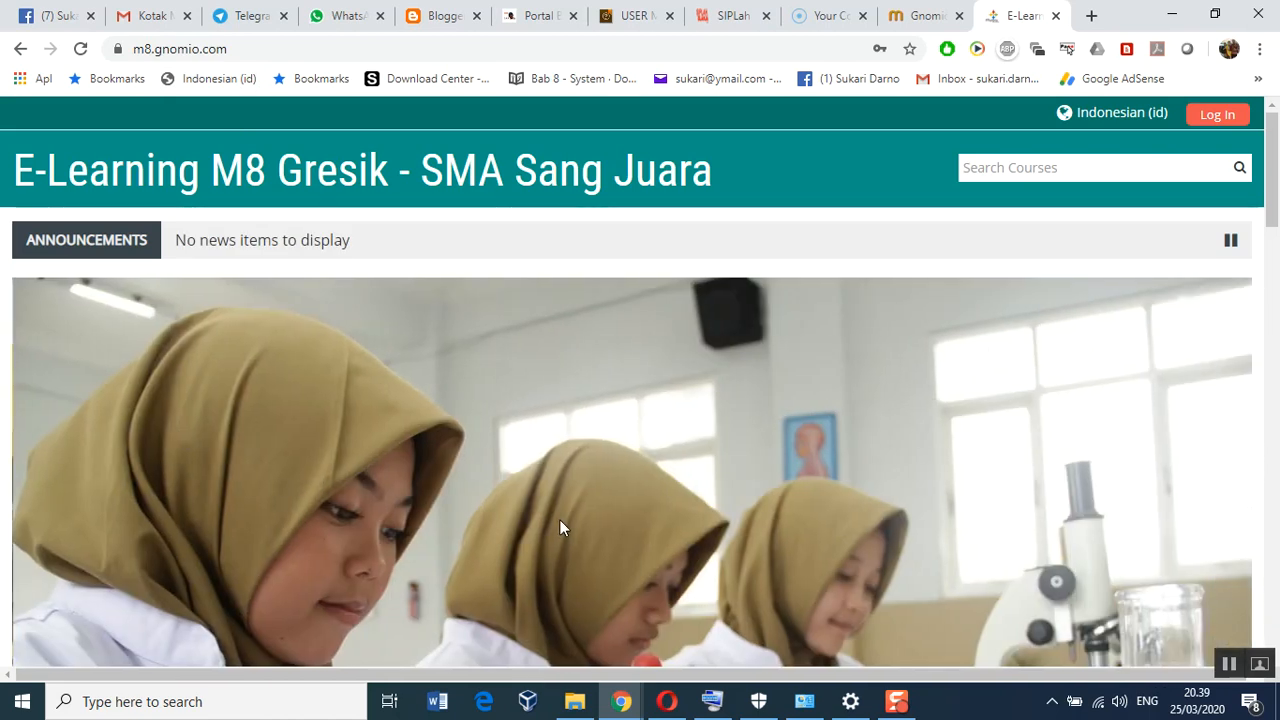
scroll(559, 519, "down", 3)
scroll(559, 519, "down", 2)
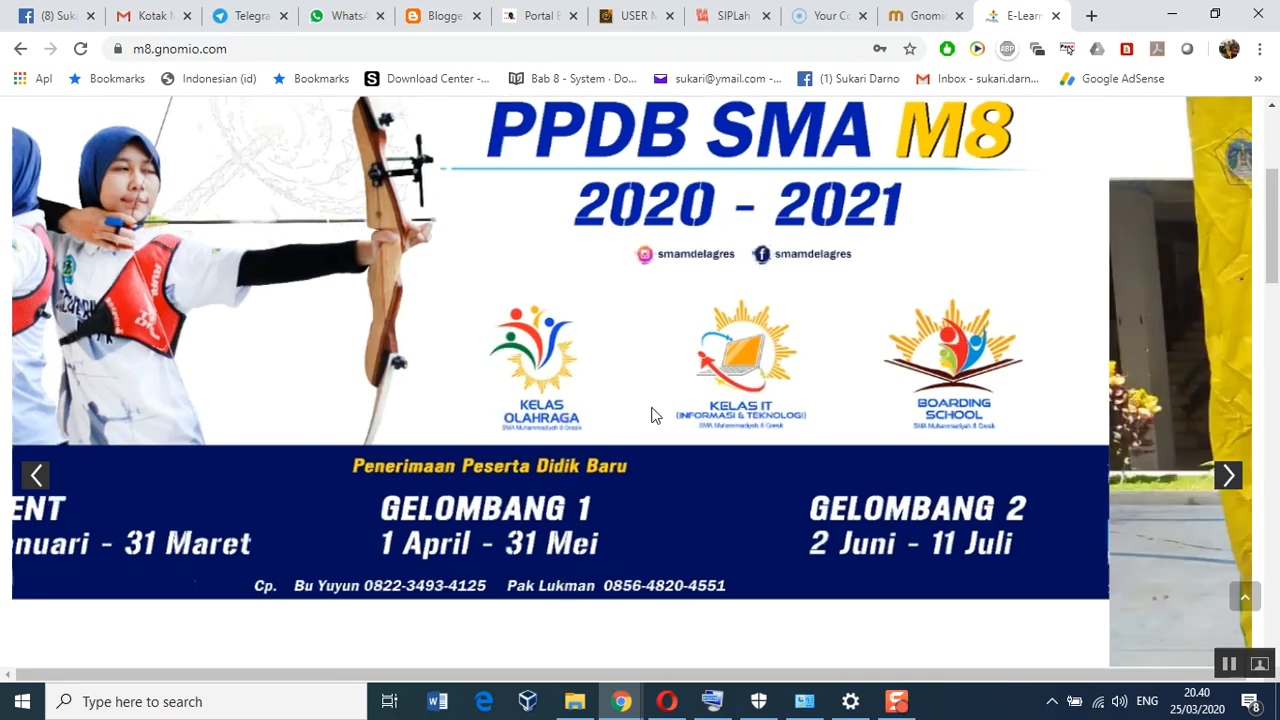
scroll(182, 256, "up", 3)
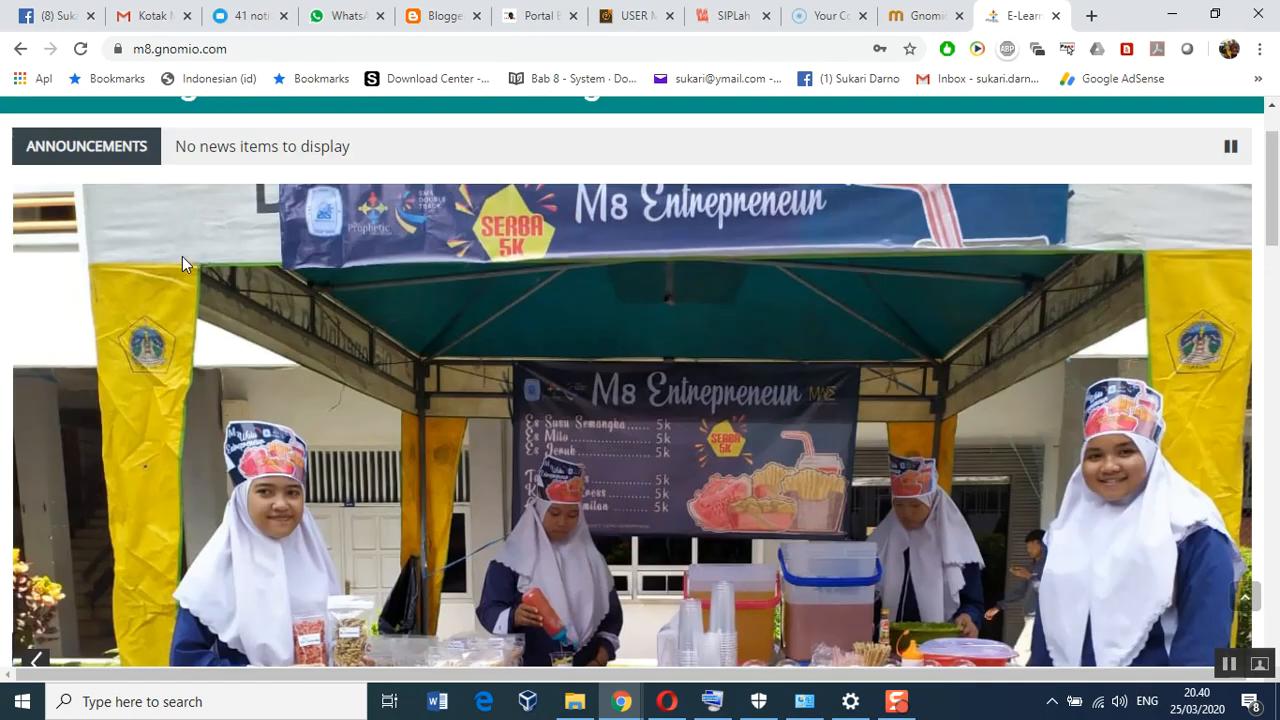
Open the 'Welcome to Gnomio' message from Gnomio Support in the Utama inbox
left_click(150, 16)
left_click(283, 240)
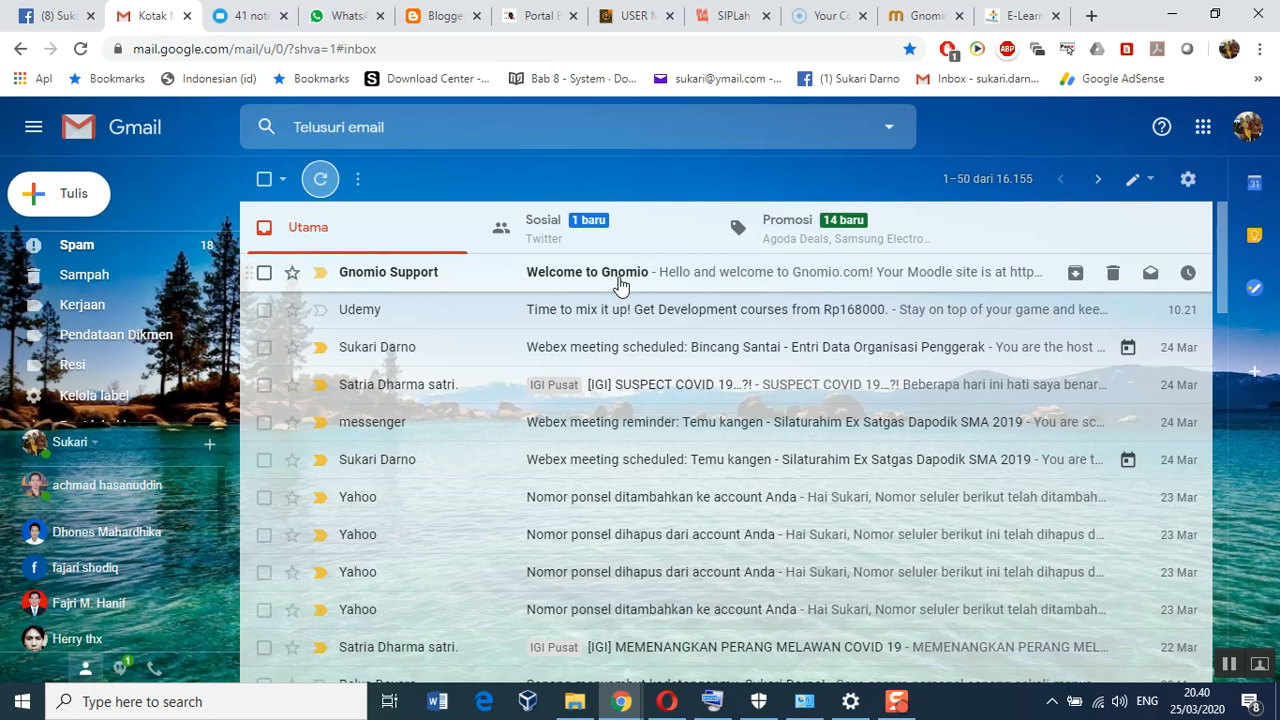
left_click(618, 282)
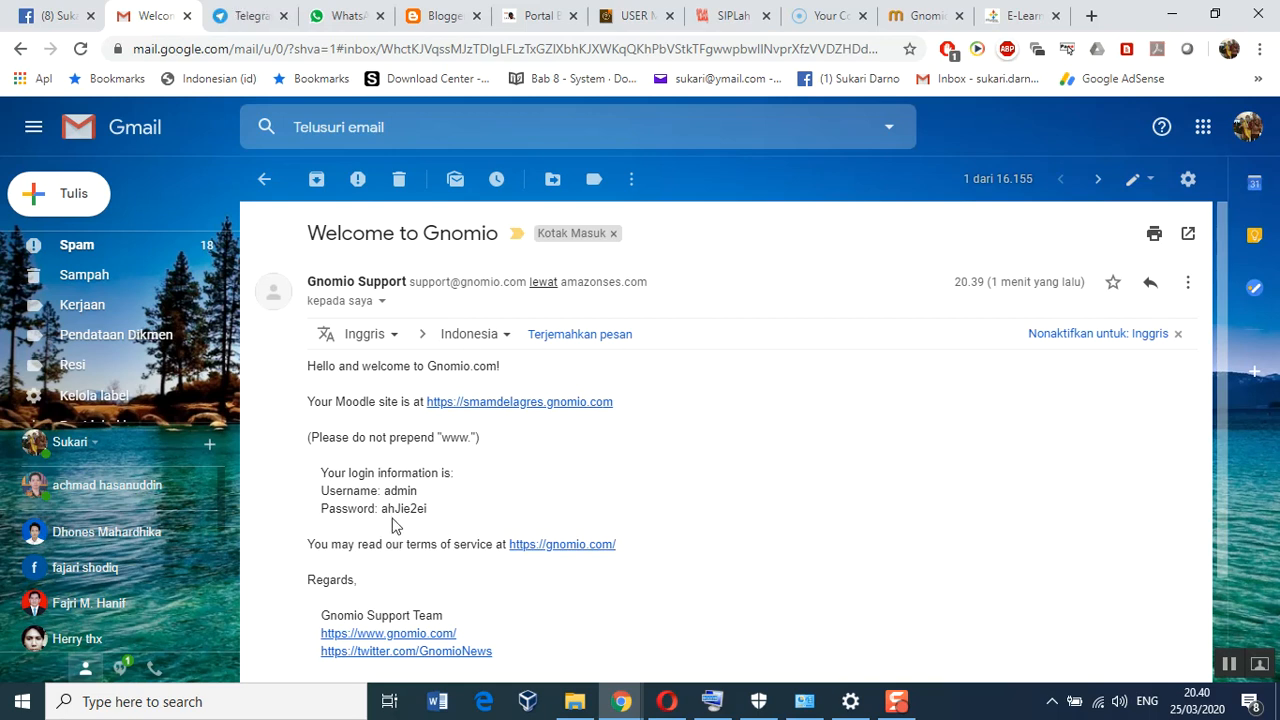
Open the smamdelagres.gnomio.com link from the welcome e-mail in a new tab
right_click(499, 406)
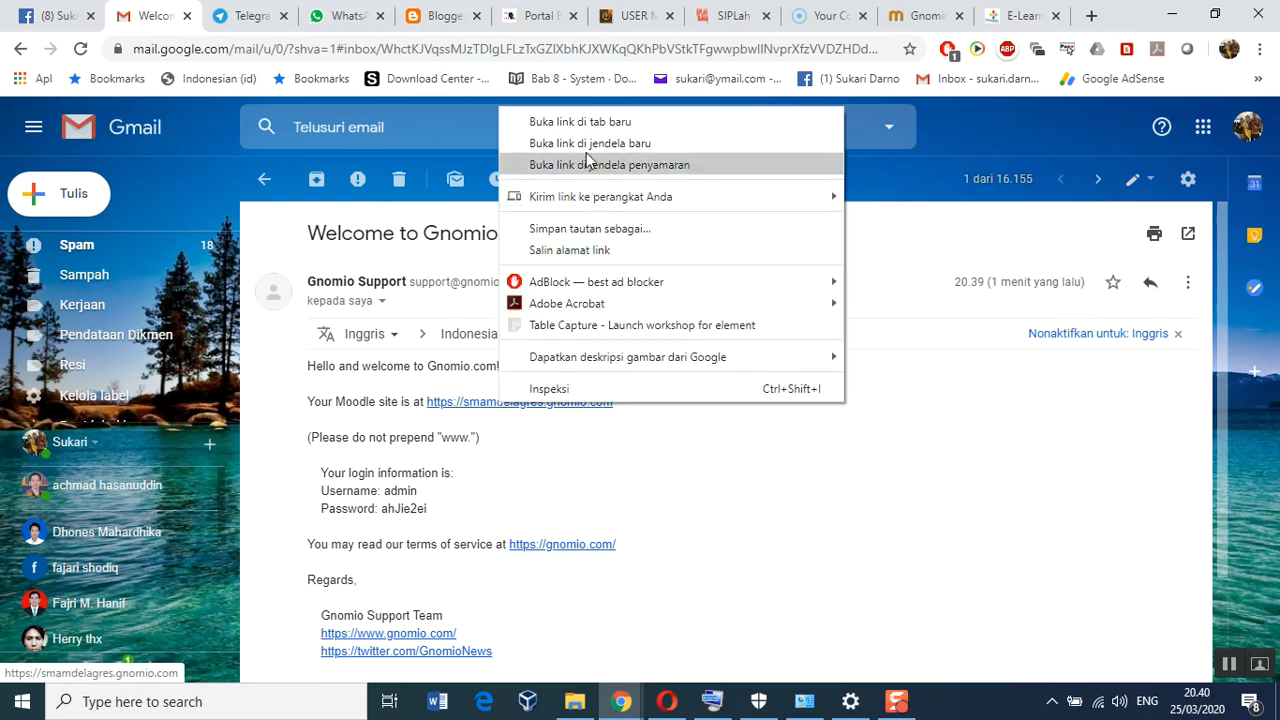
left_click(591, 122)
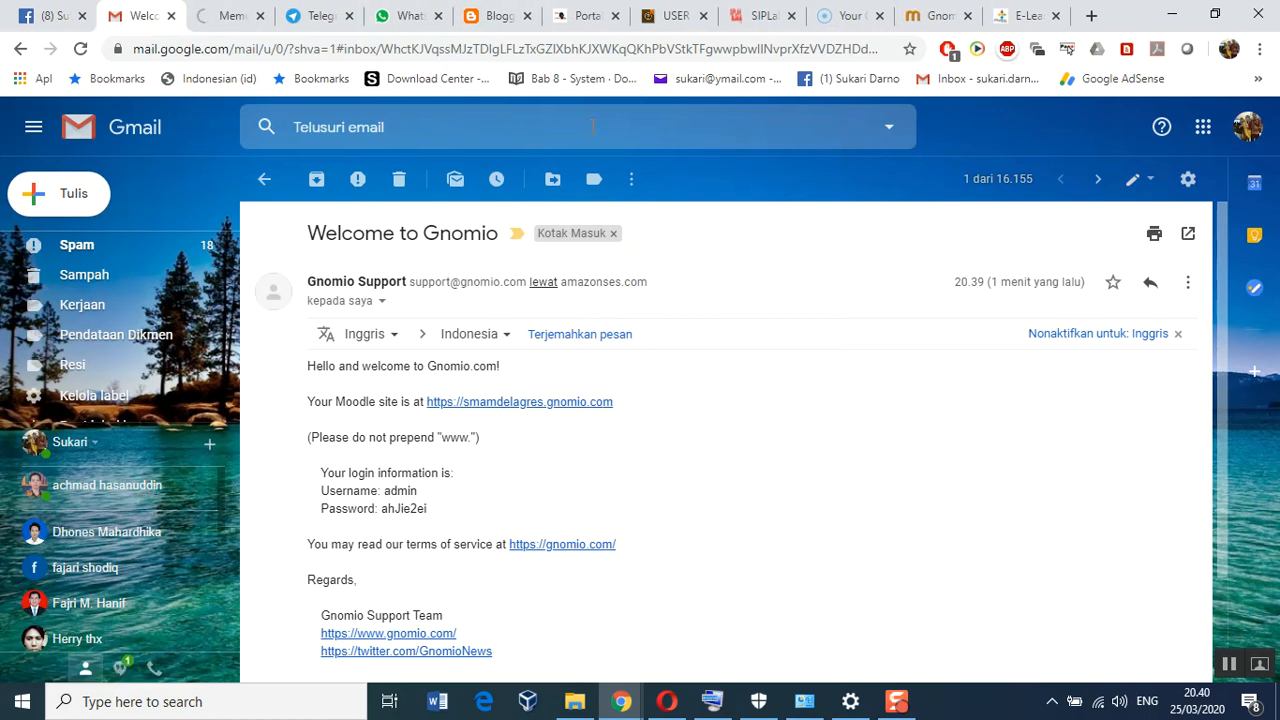
left_click(229, 17)
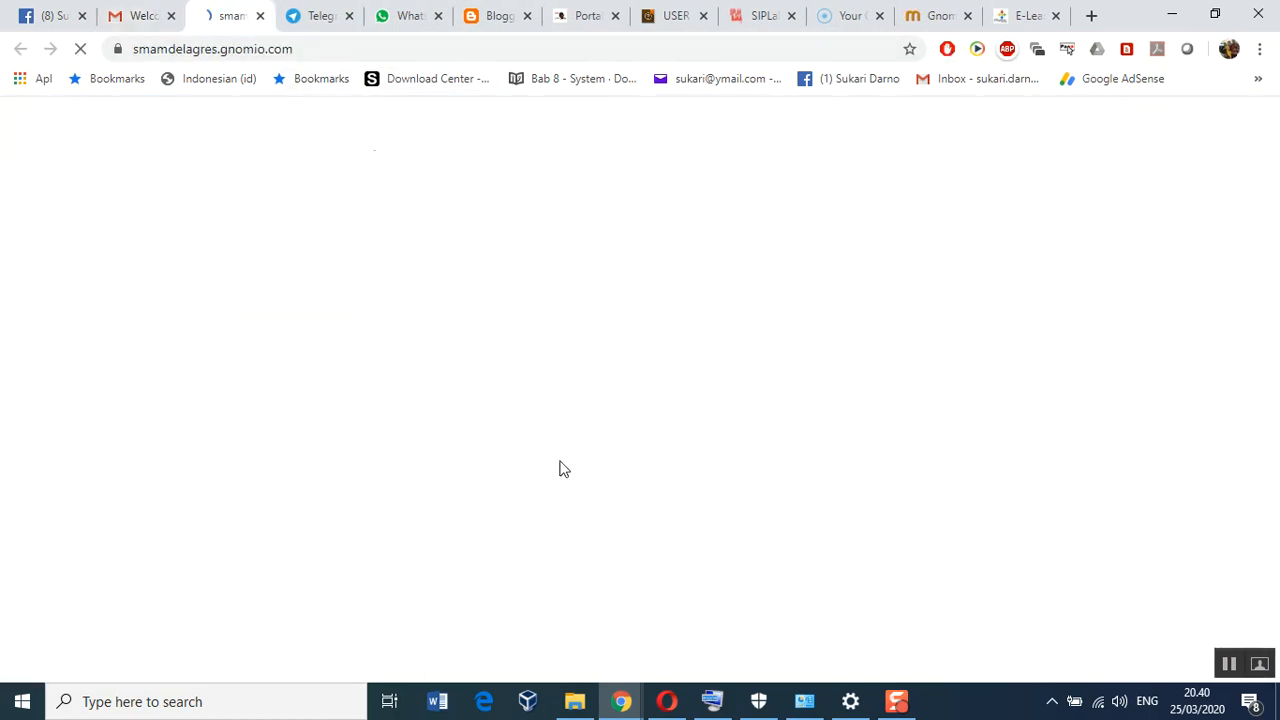
Copy the admin password from the welcome e-mail and return to the new site tab
left_click(141, 22)
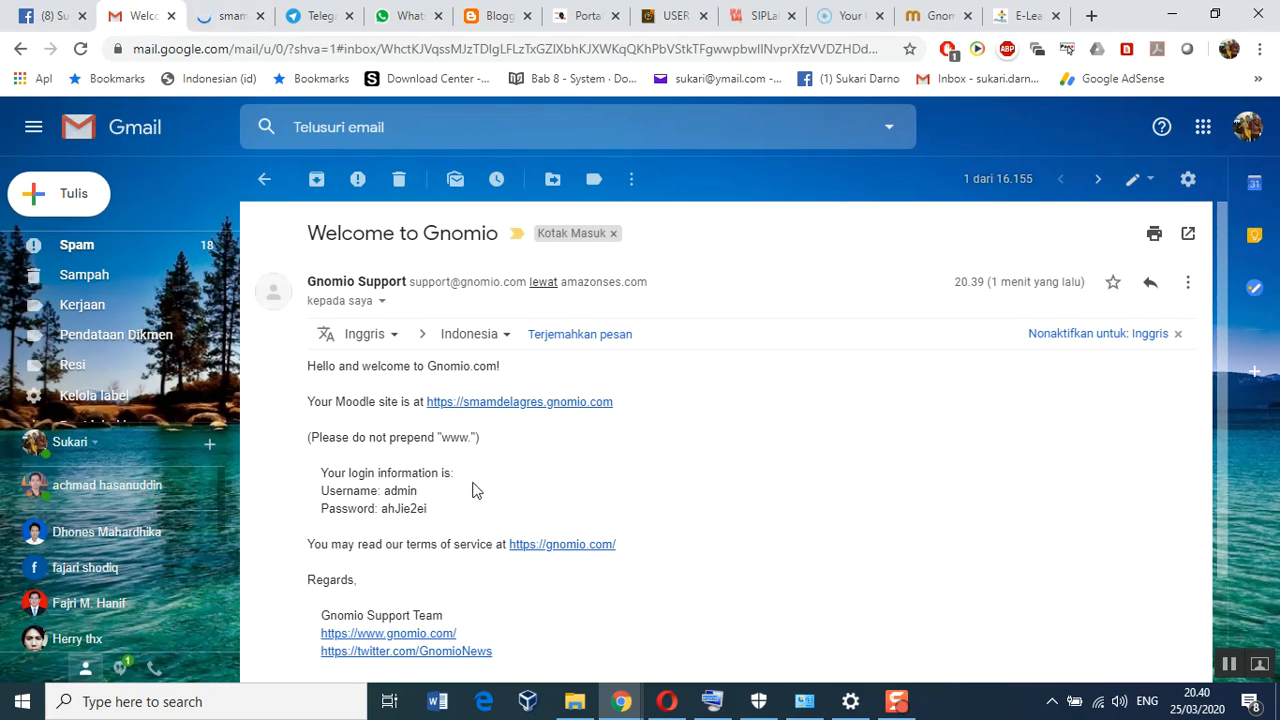
double_click(401, 510)
right_click(401, 512)
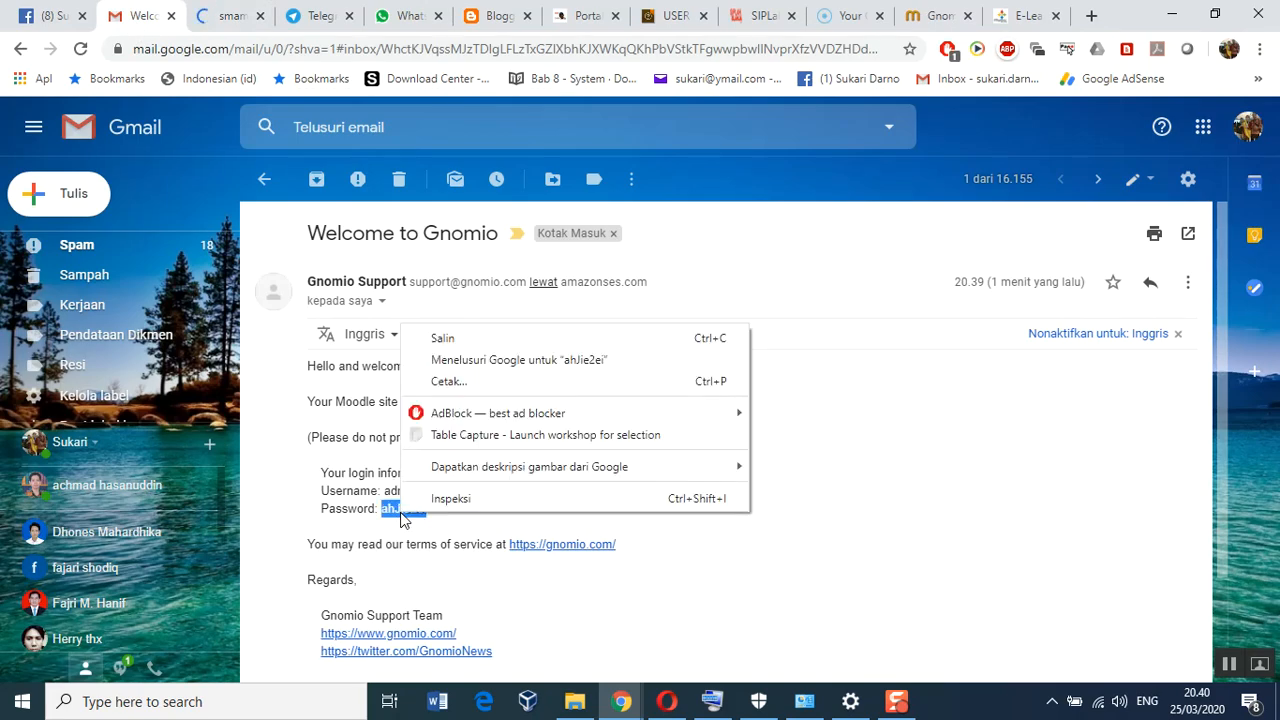
left_click(445, 340)
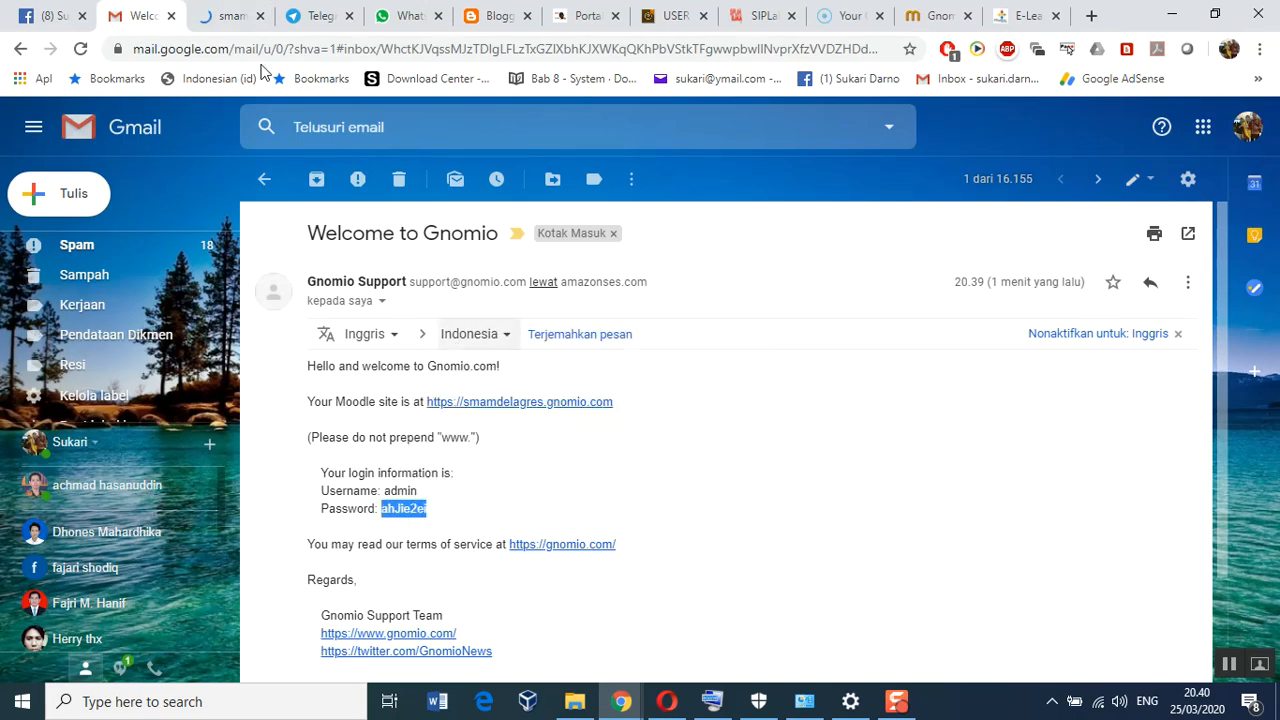
left_click(226, 18)
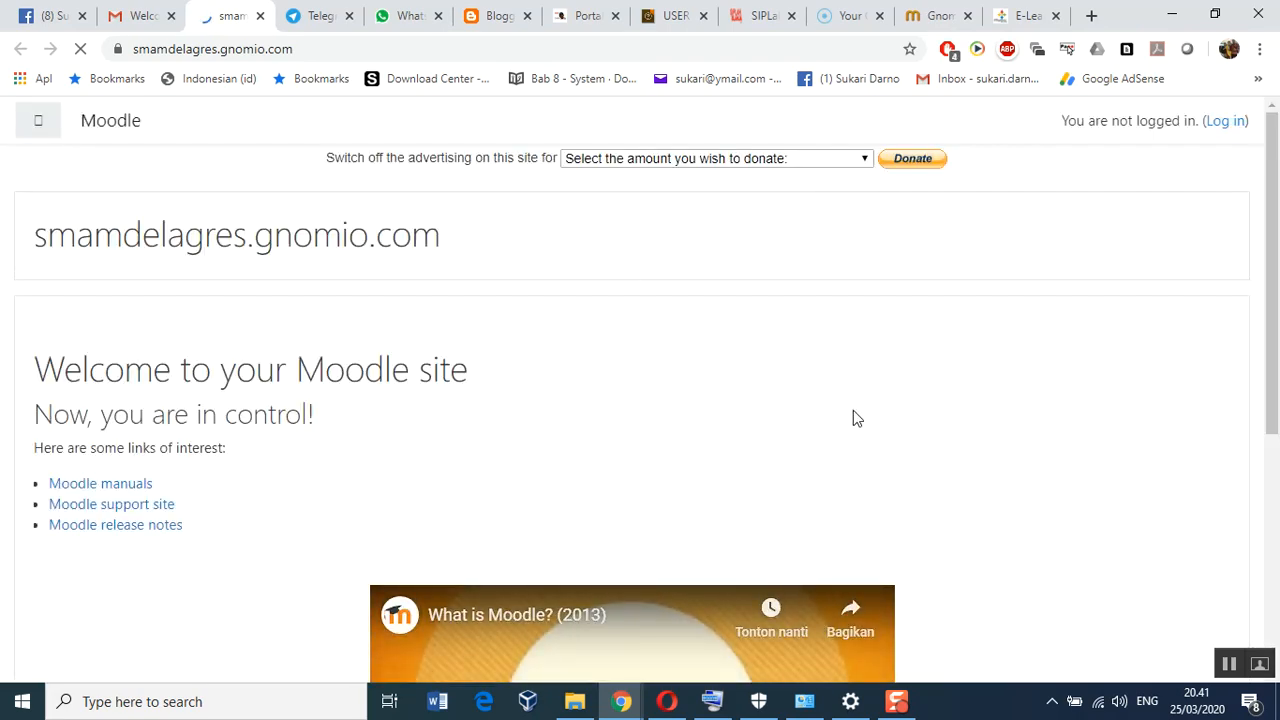
scroll(852, 418, "down", 4)
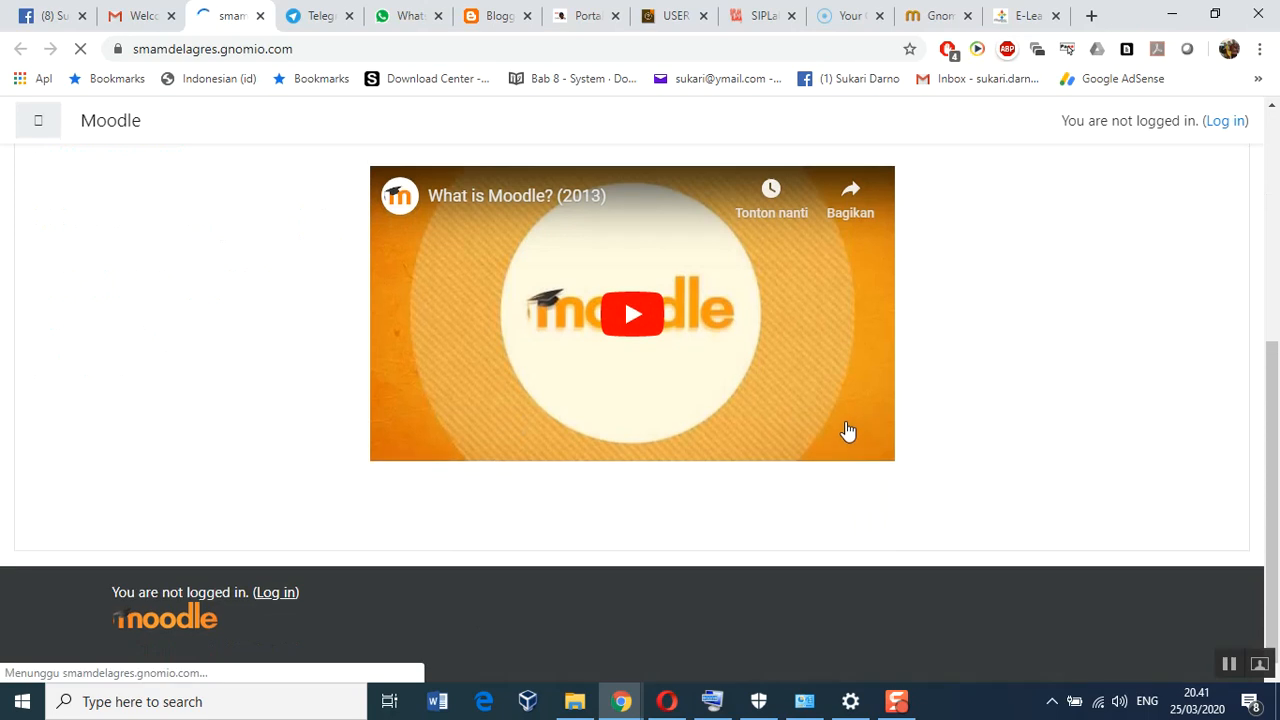
scroll(849, 431, "up", 4)
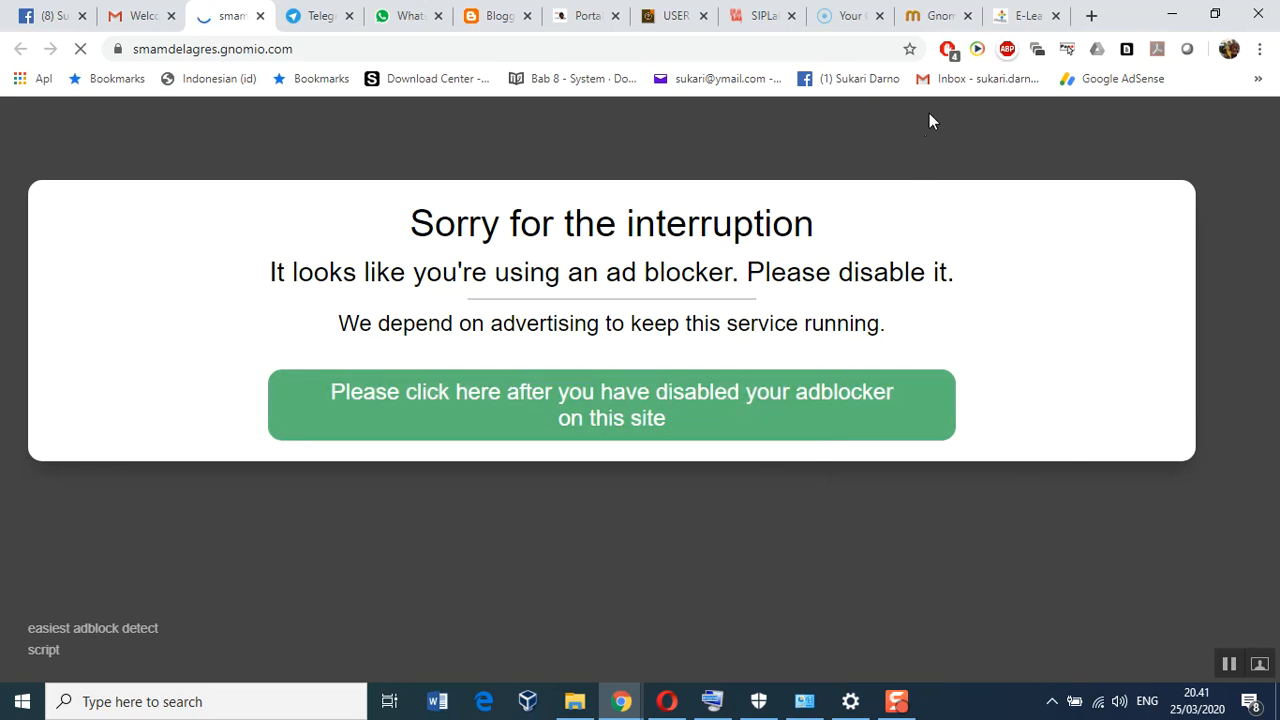
Pause the ad blocker for this site and reload so the welcome front page appears
left_click(952, 55)
right_click(952, 55)
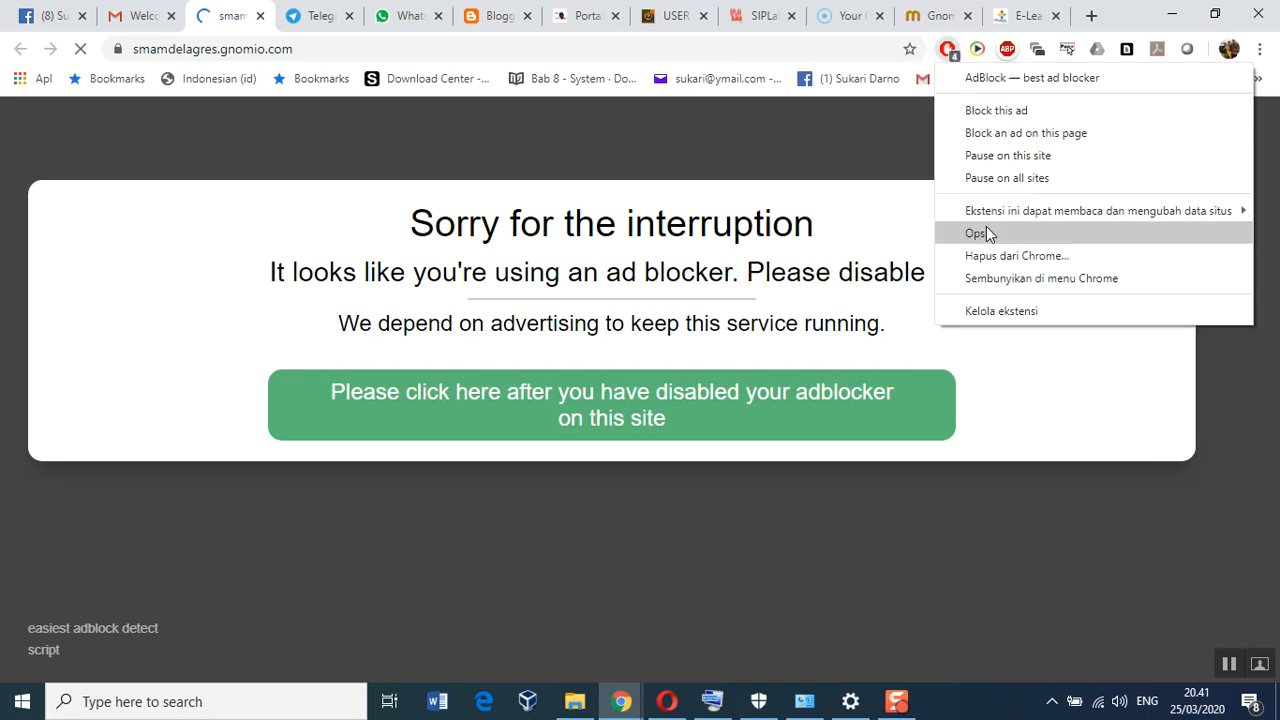
left_click(994, 160)
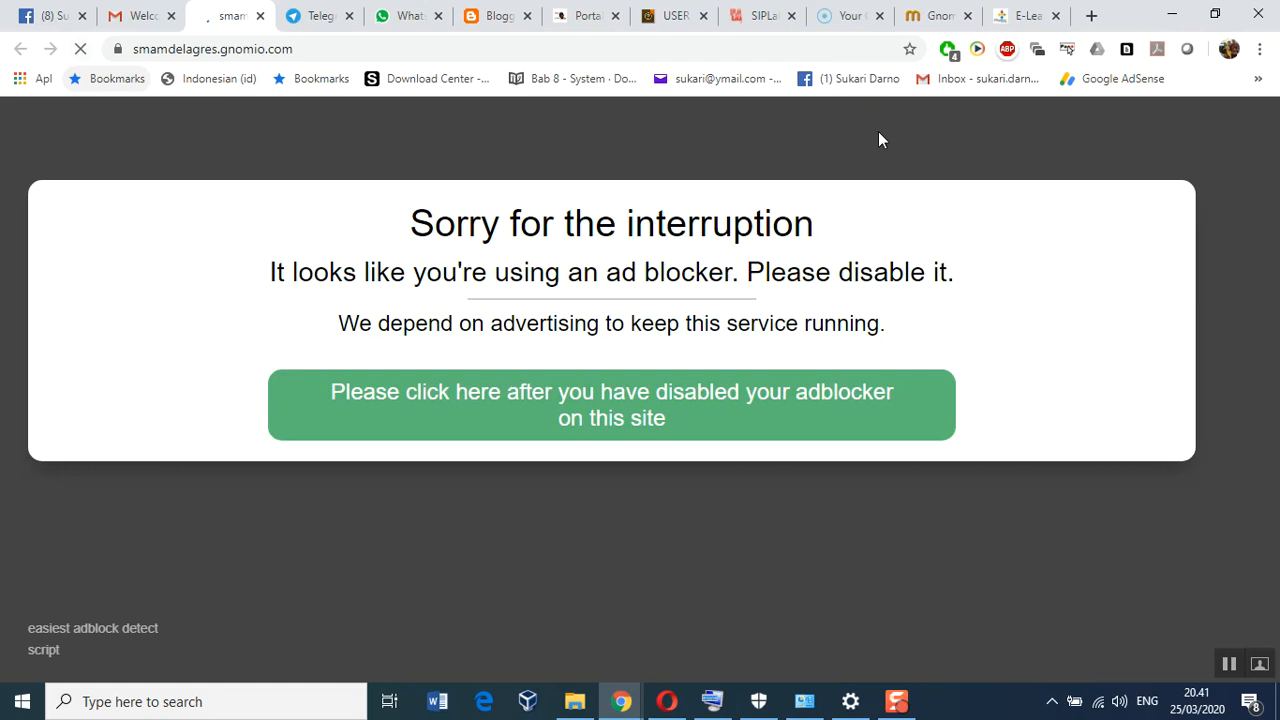
left_click(82, 49)
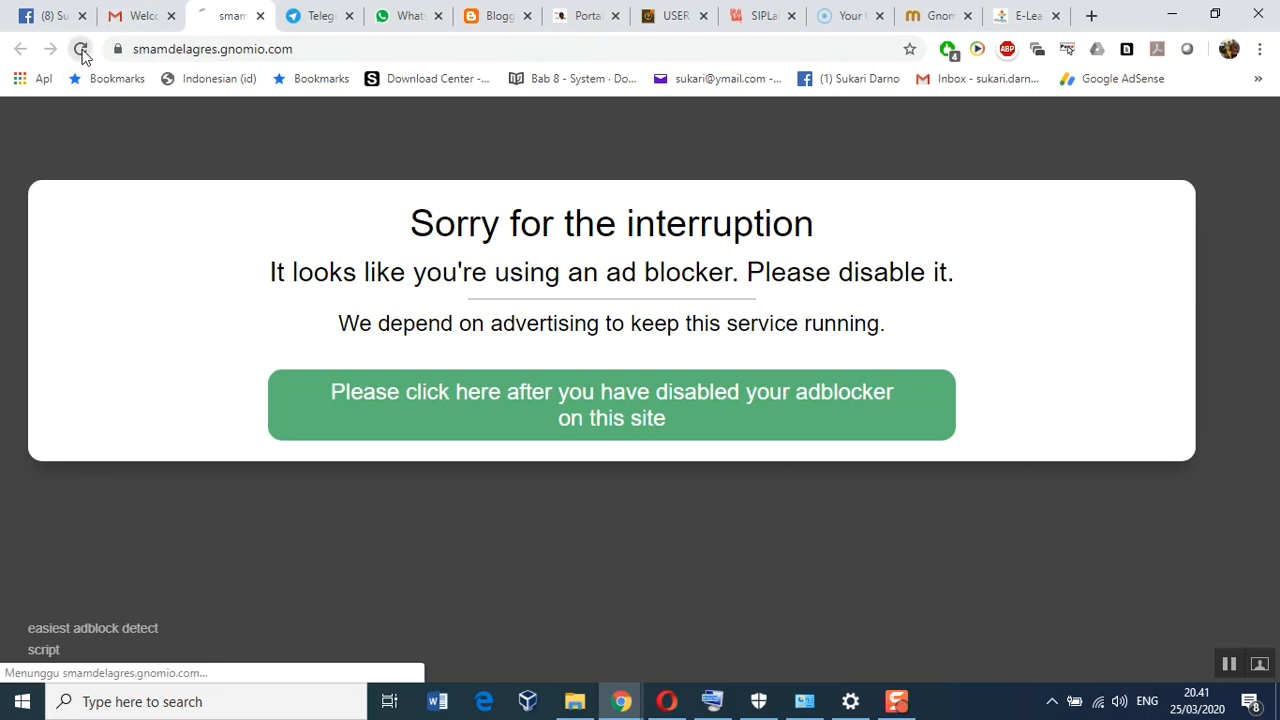
left_click(637, 392)
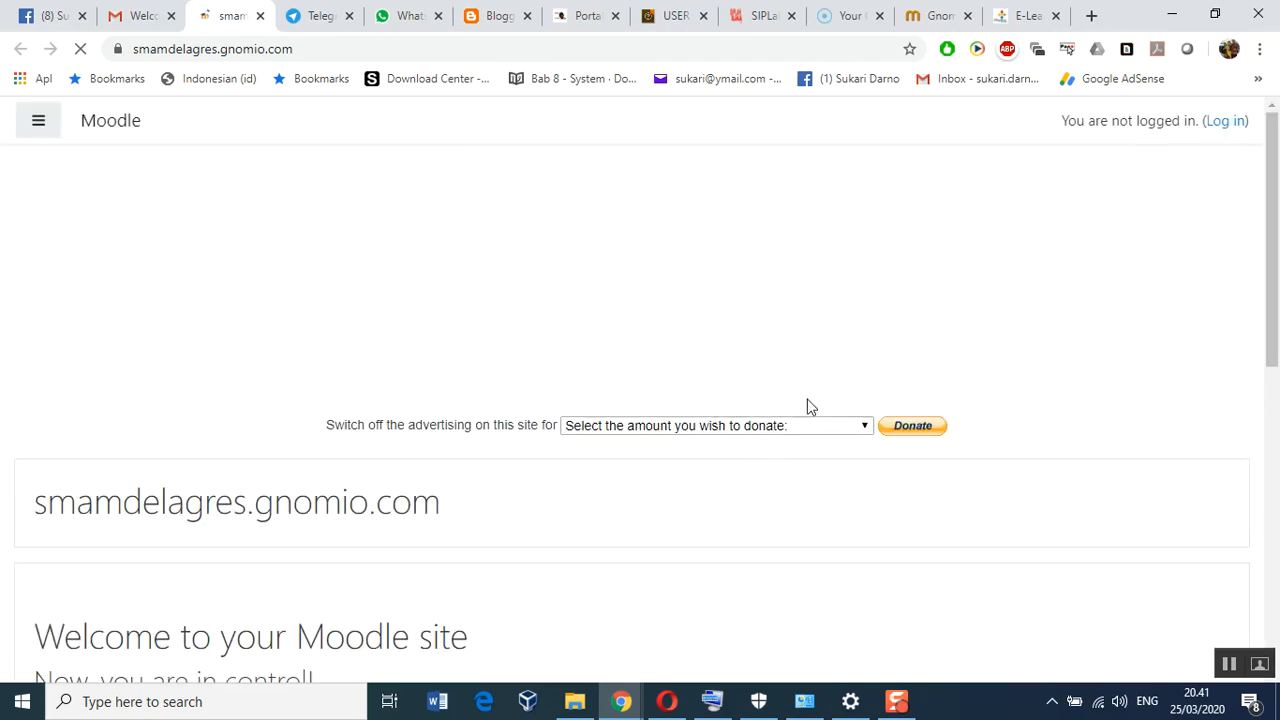
scroll(812, 424, "down", 4)
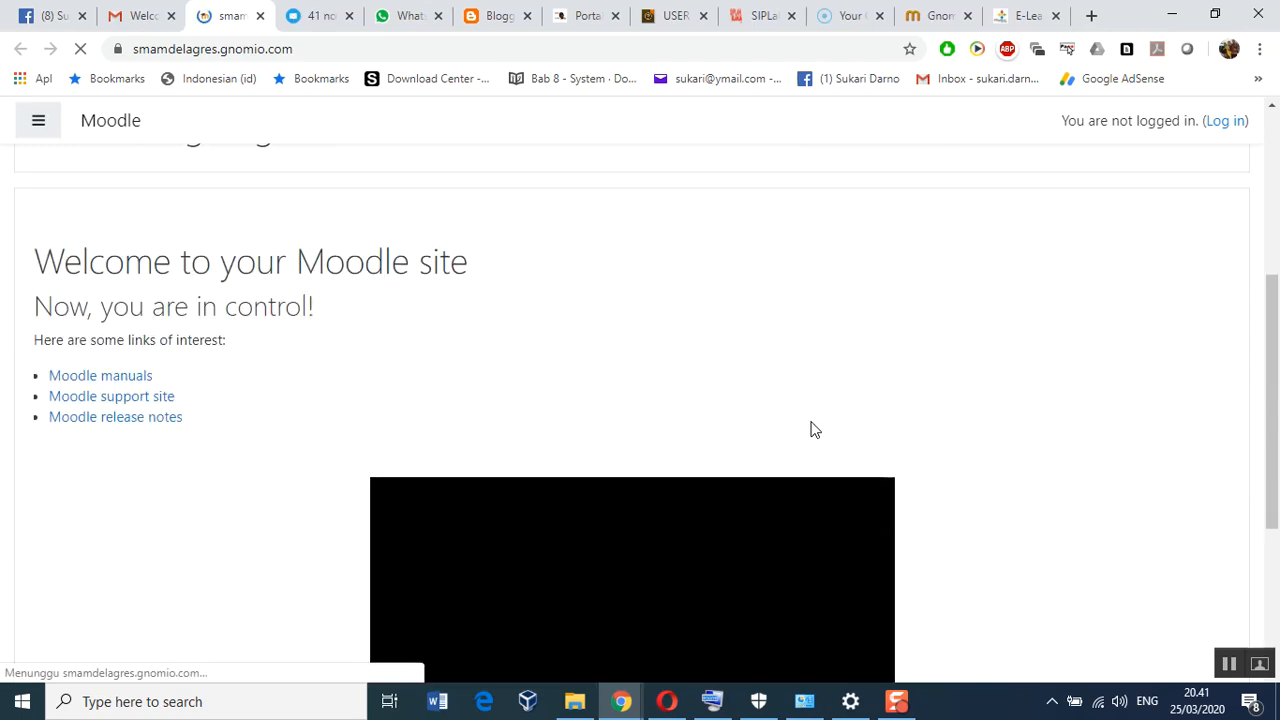
scroll(811, 430, "down", 3)
scroll(811, 432, "up", 4)
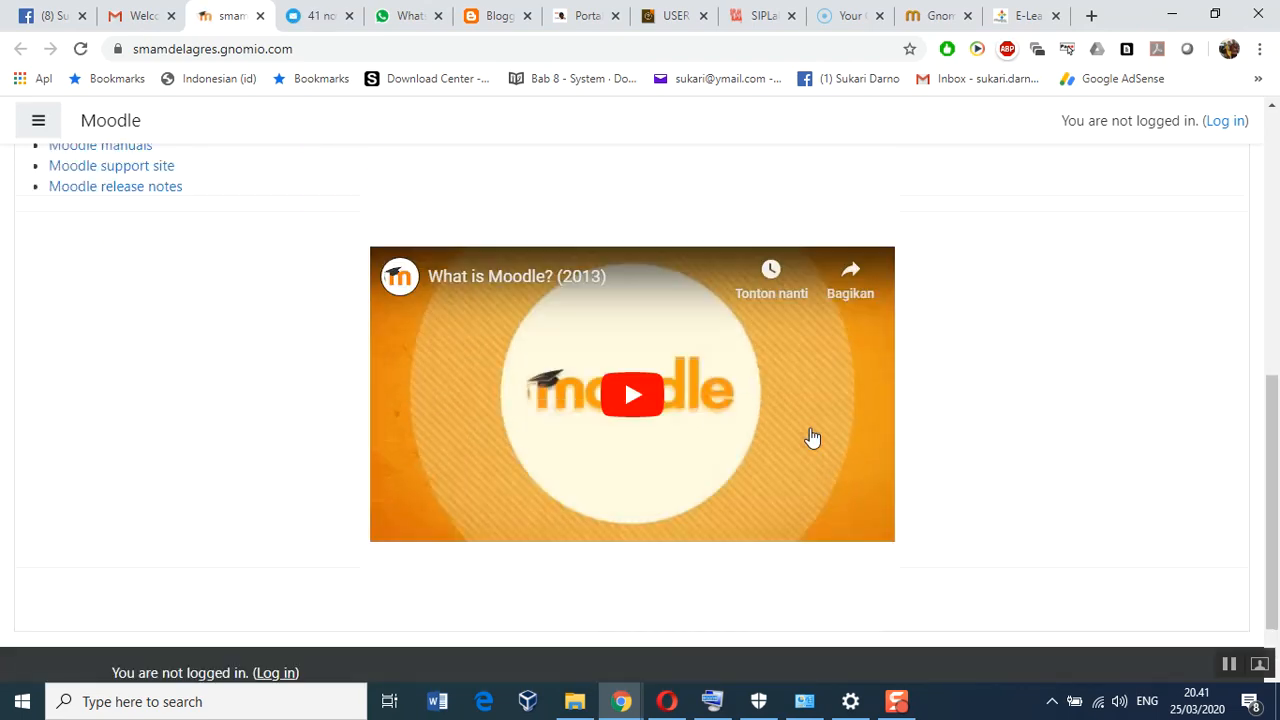
scroll(812, 436, "up", 3)
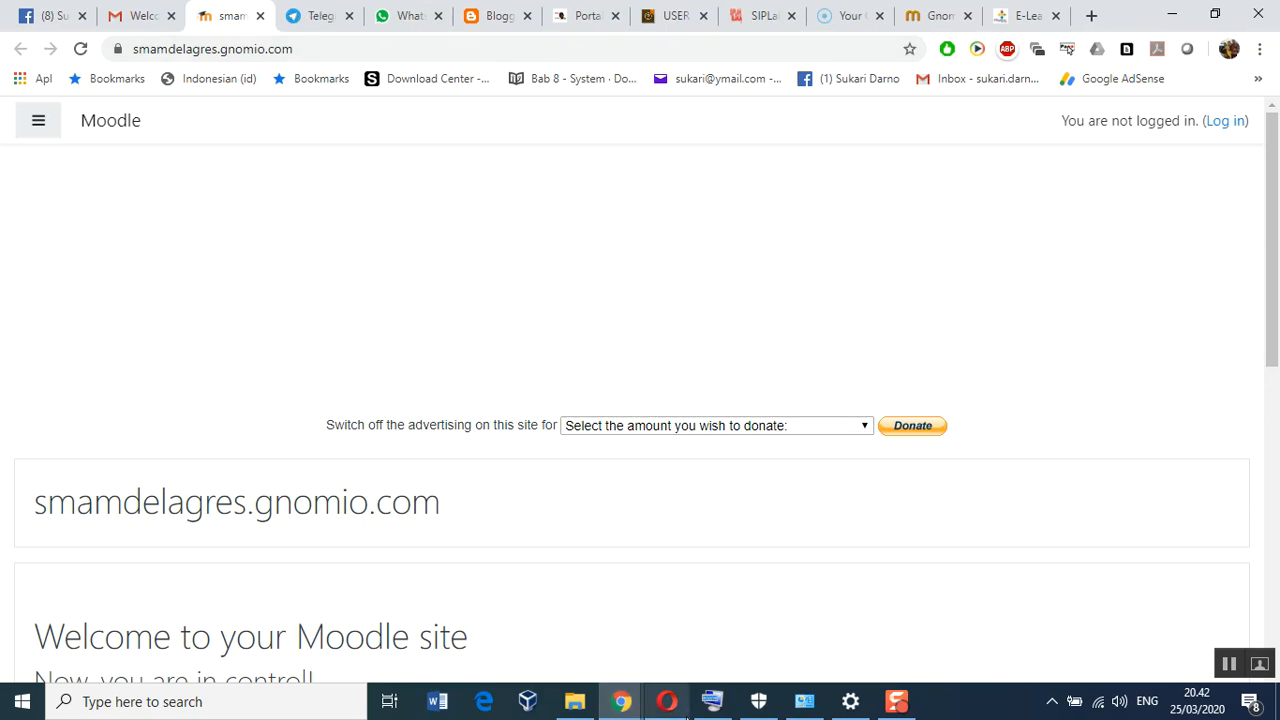
mouse_move(669, 713)
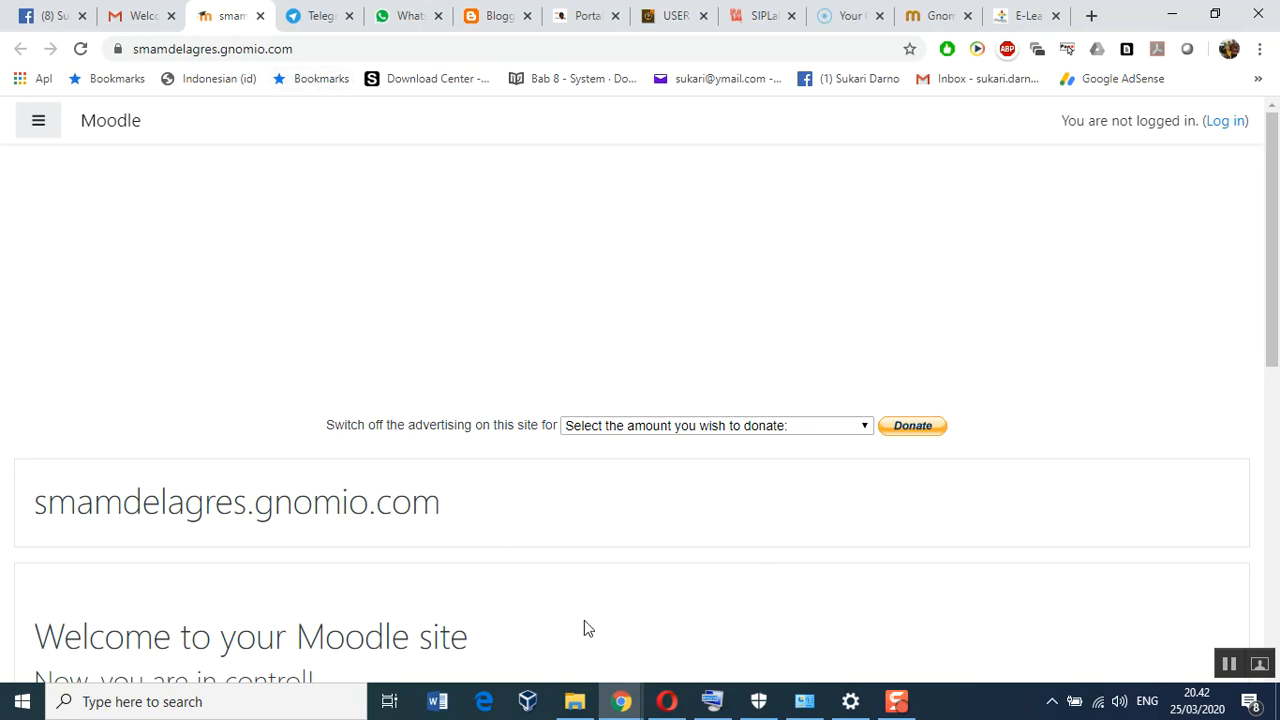
In Opera, load smamdelagres.gnomio.com by replacing 'www' in the address
left_click(666, 701)
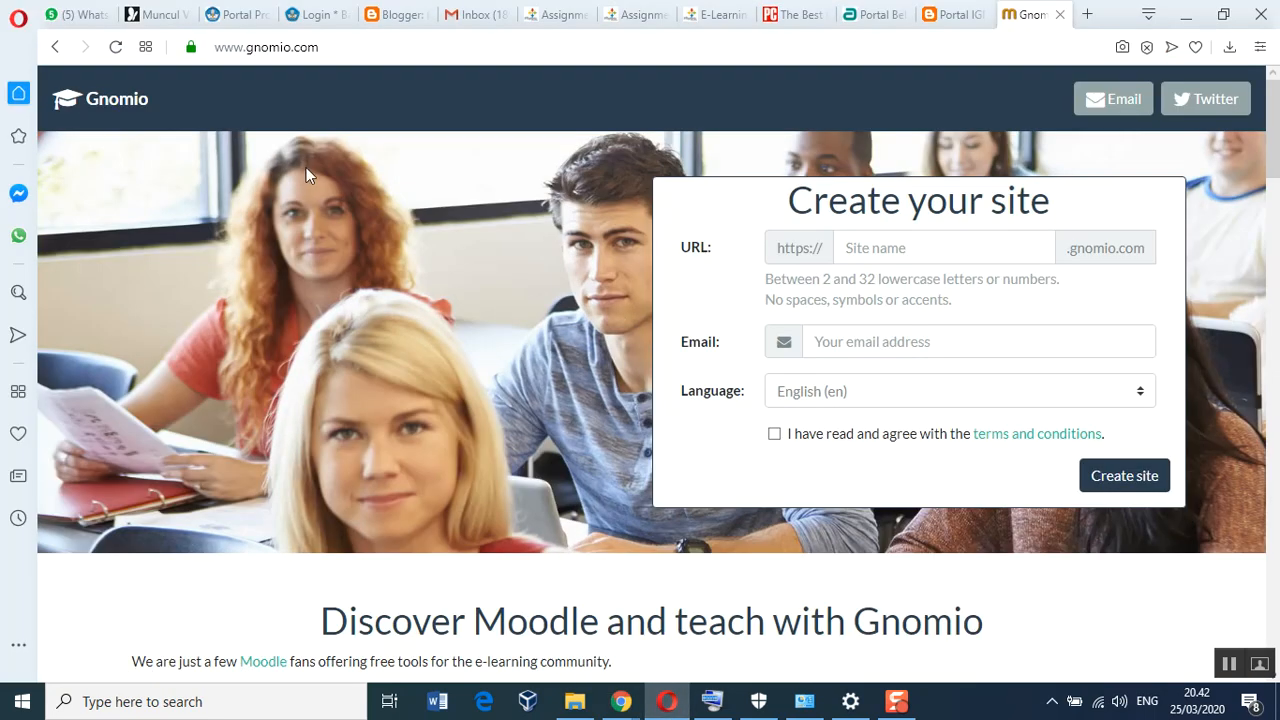
left_click(215, 47)
double_click(216, 47)
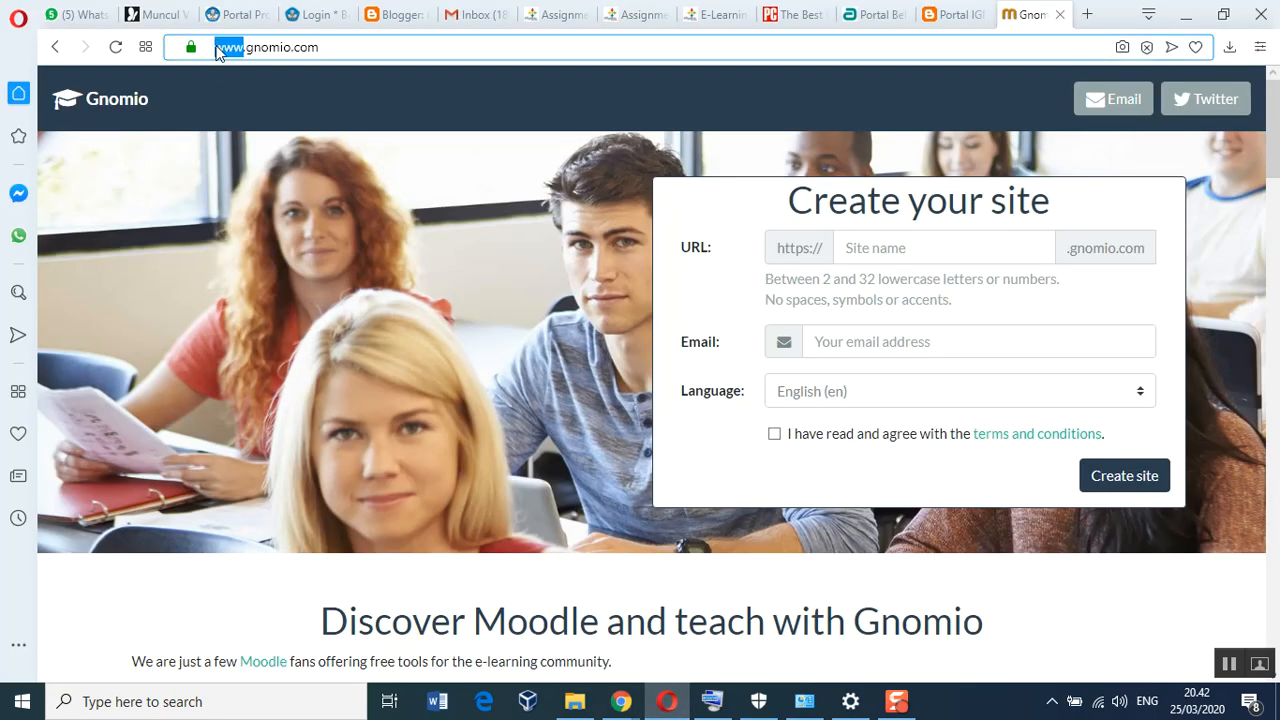
type("smamde")
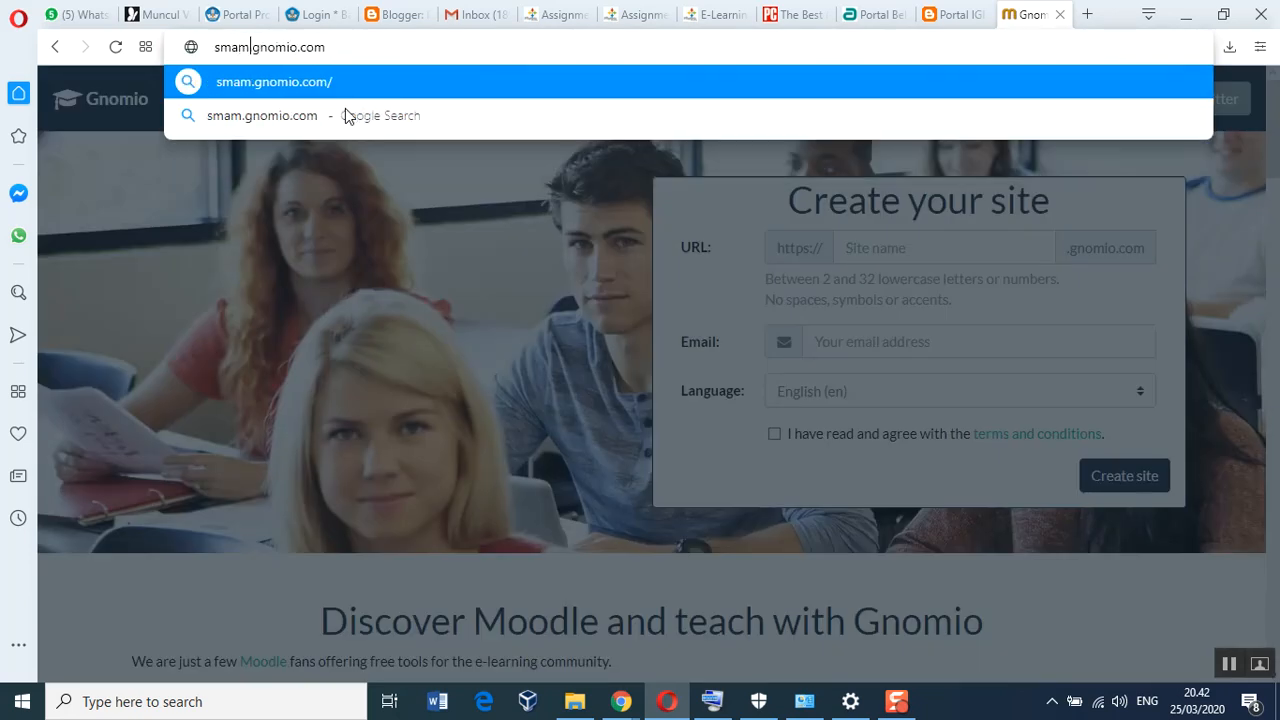
type("lagres")
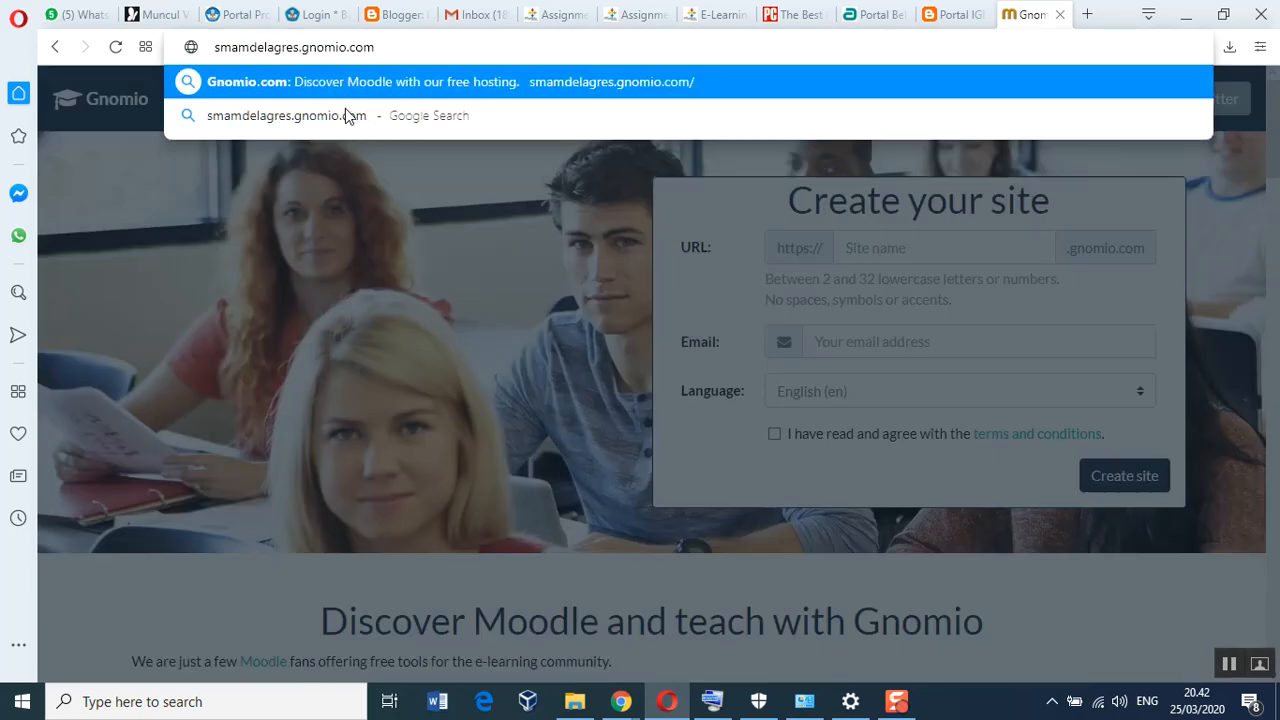
key("Return")
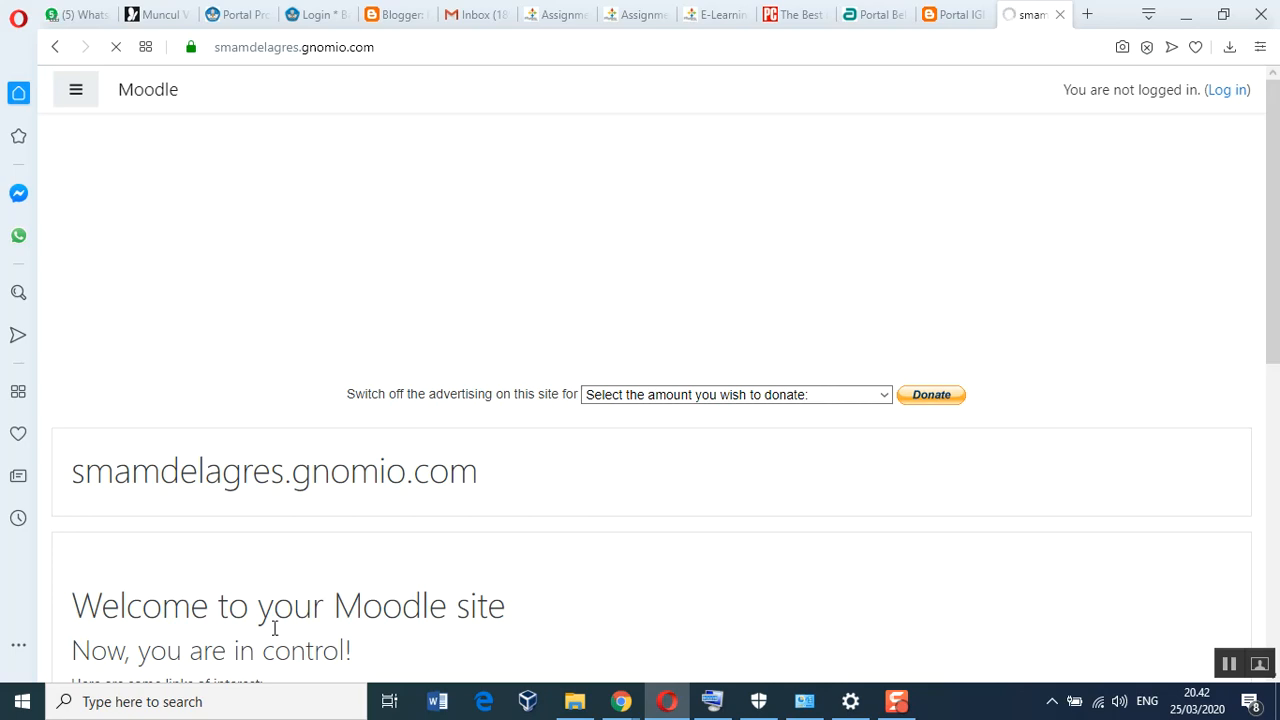
scroll(836, 527, "down", 6)
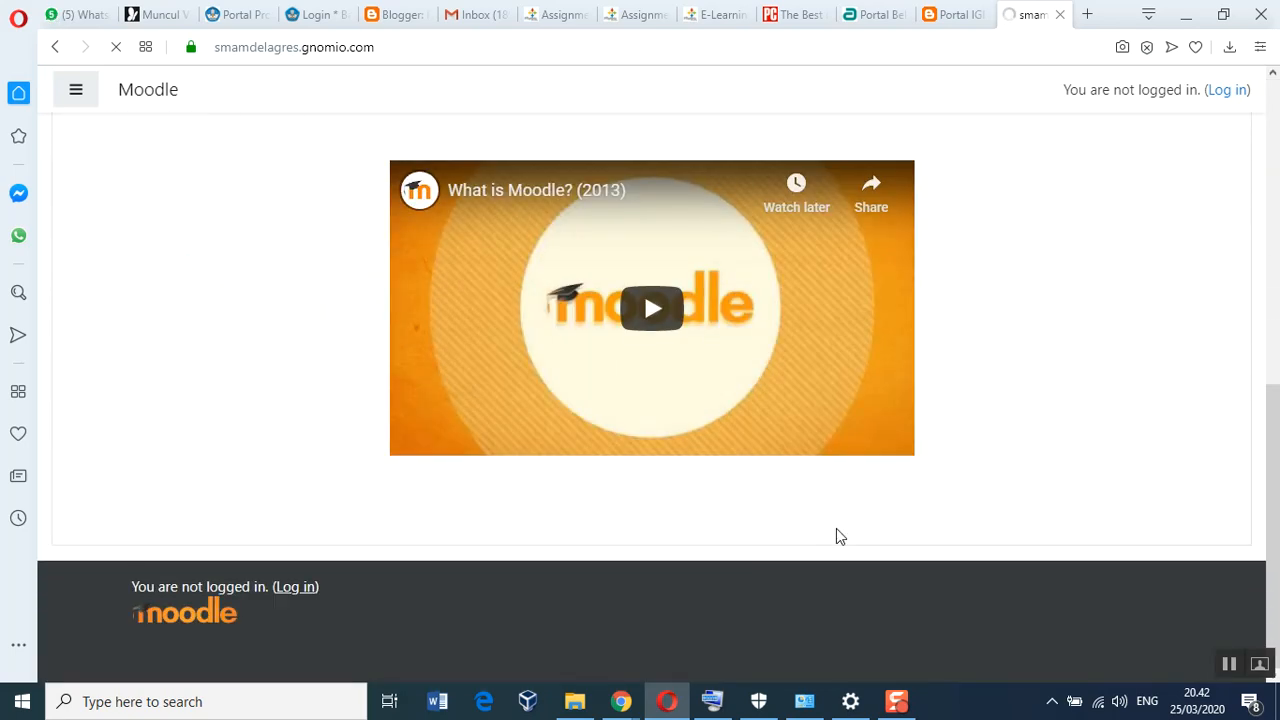
scroll(836, 528, "up", 6)
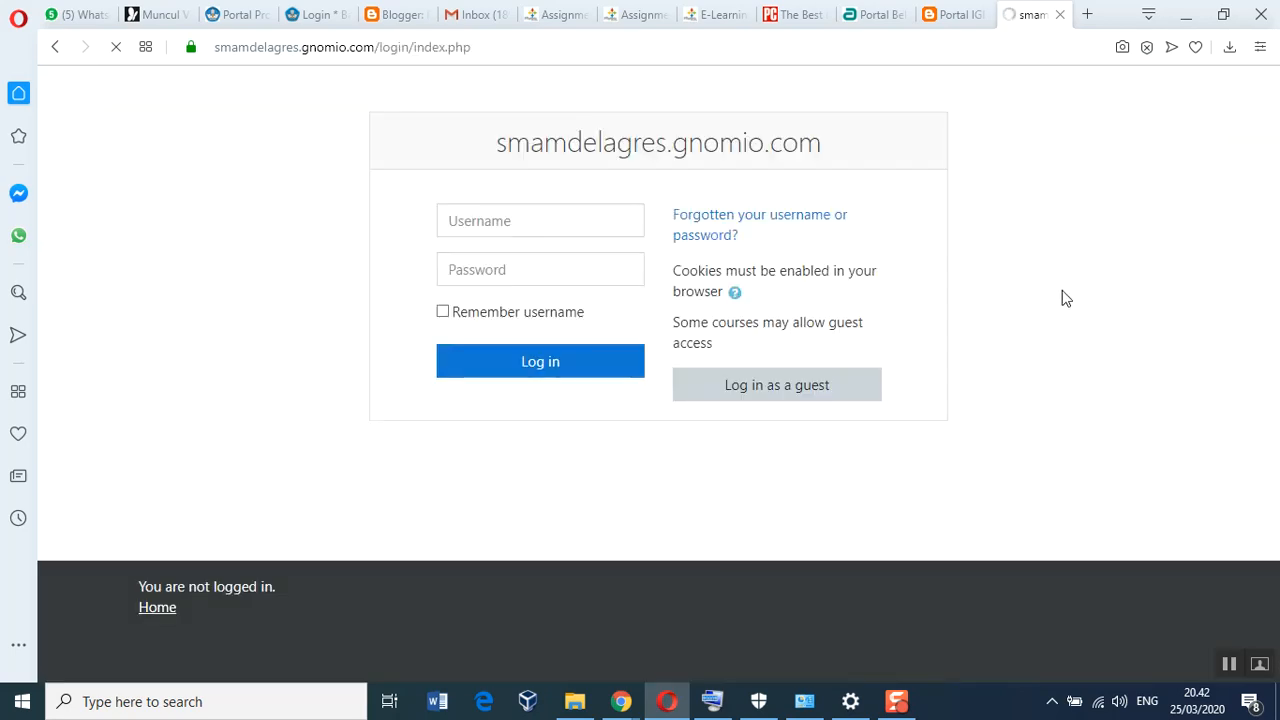
Log in as 'admin' using the password pasted from the Gnomio welcome e-mail
left_click(547, 222)
type("admin")
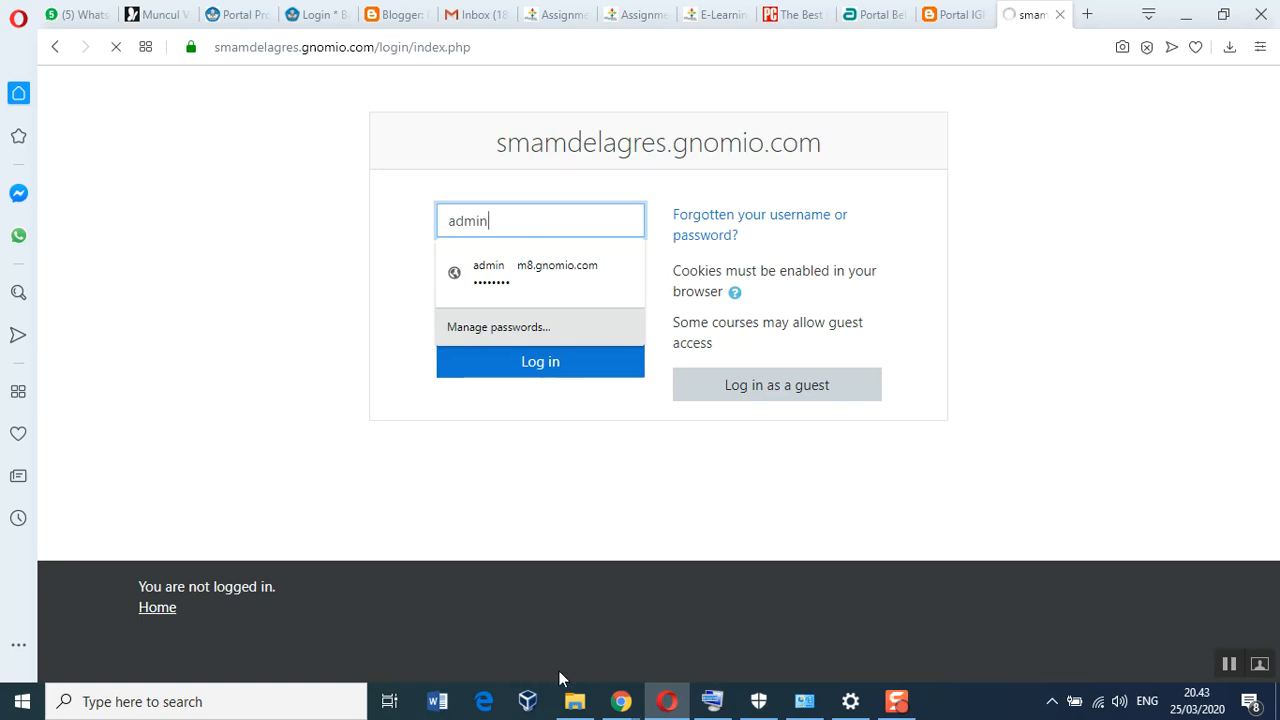
left_click(619, 702)
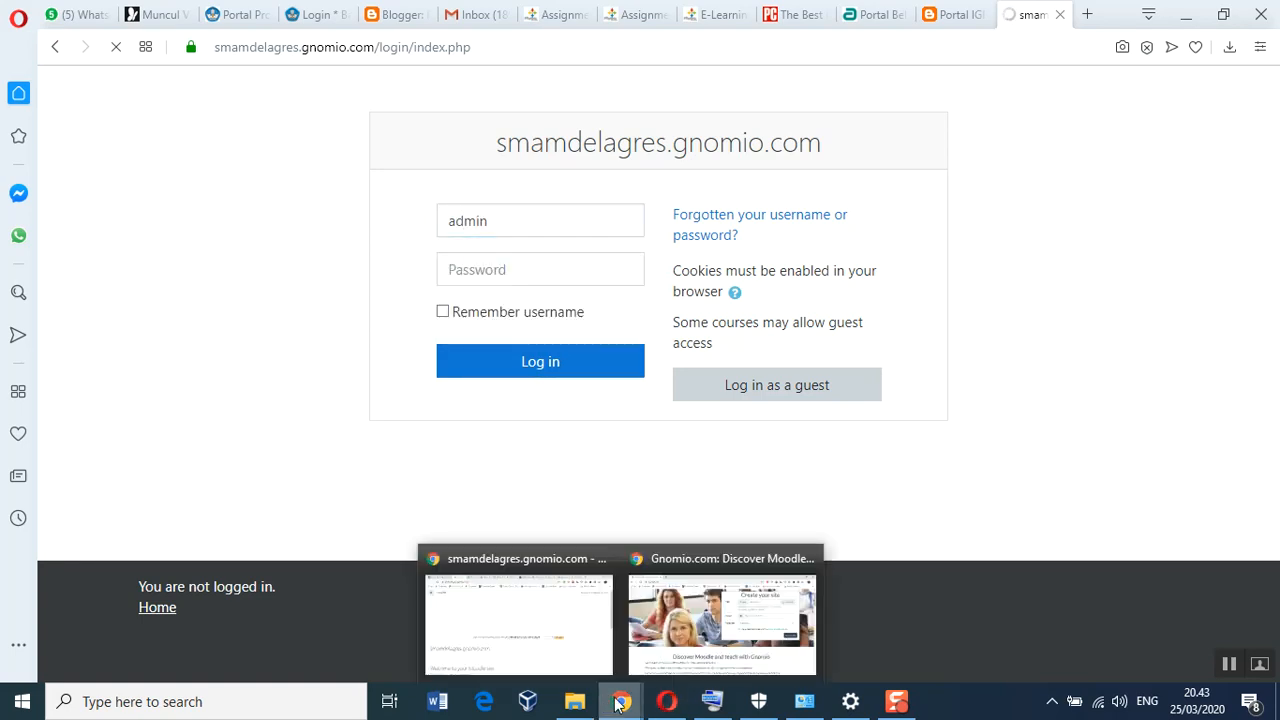
left_click(571, 645)
left_click(155, 22)
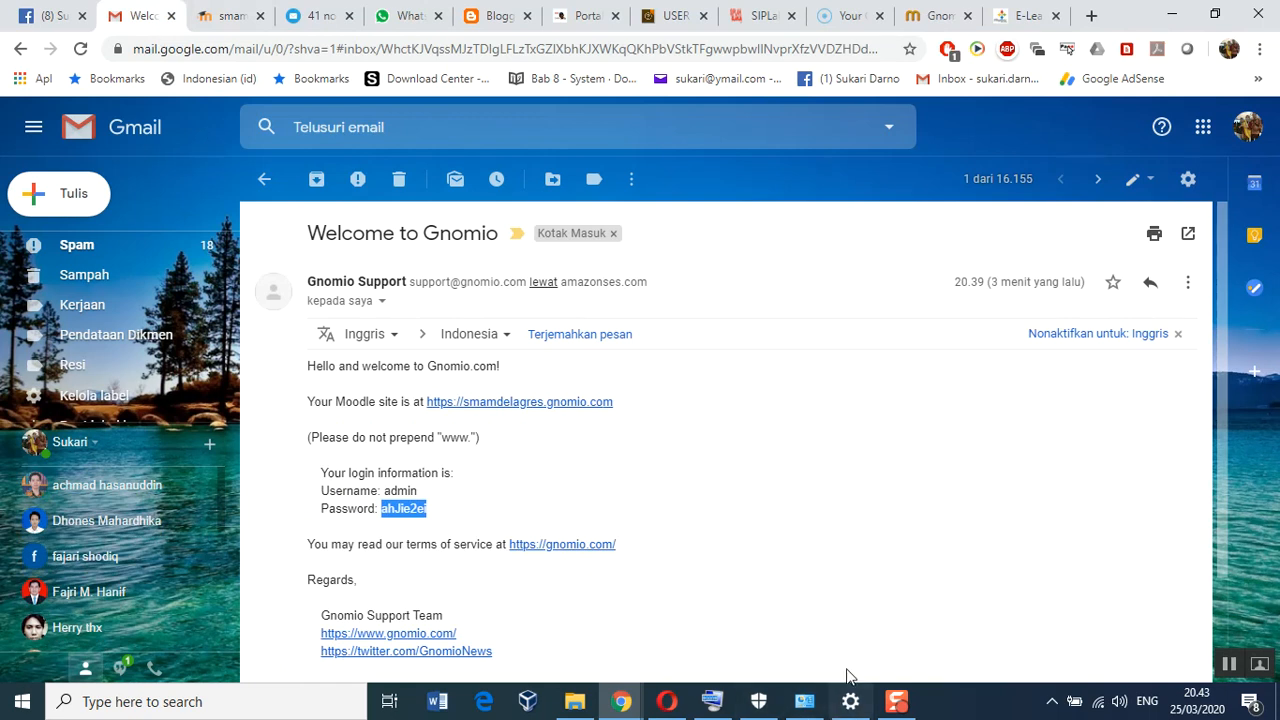
left_click(666, 701)
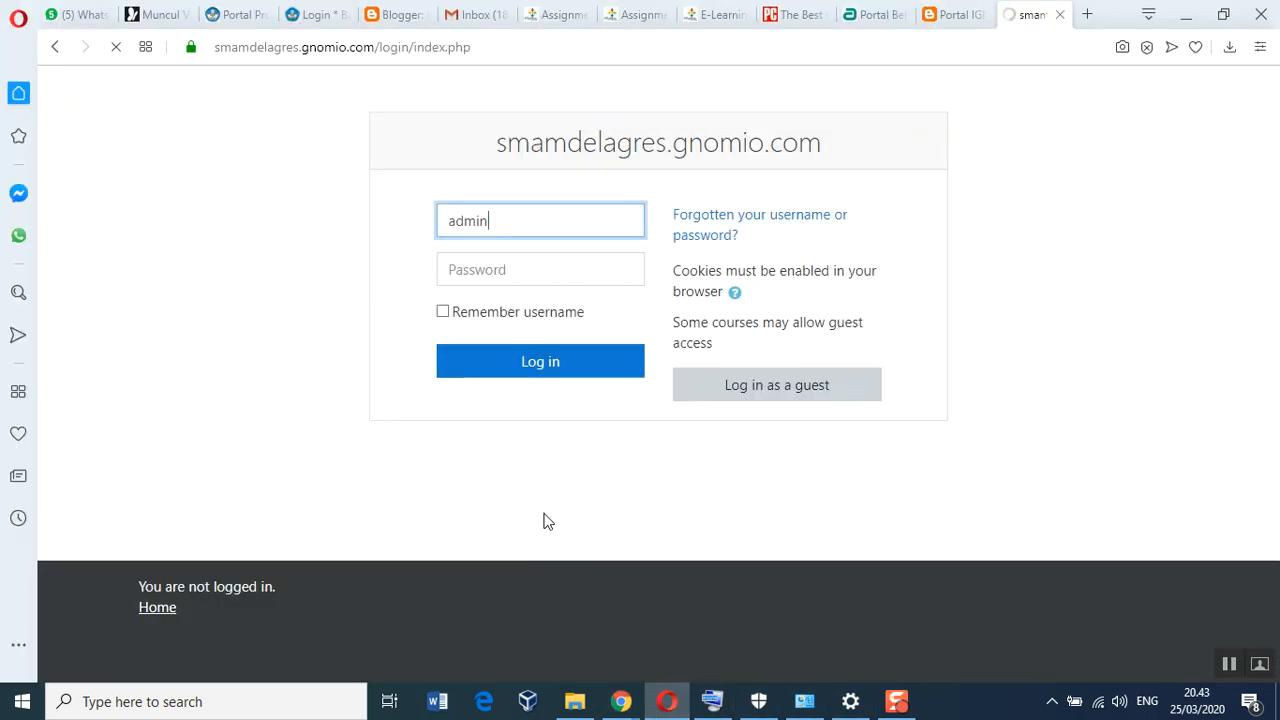
left_click(482, 268)
right_click(484, 269)
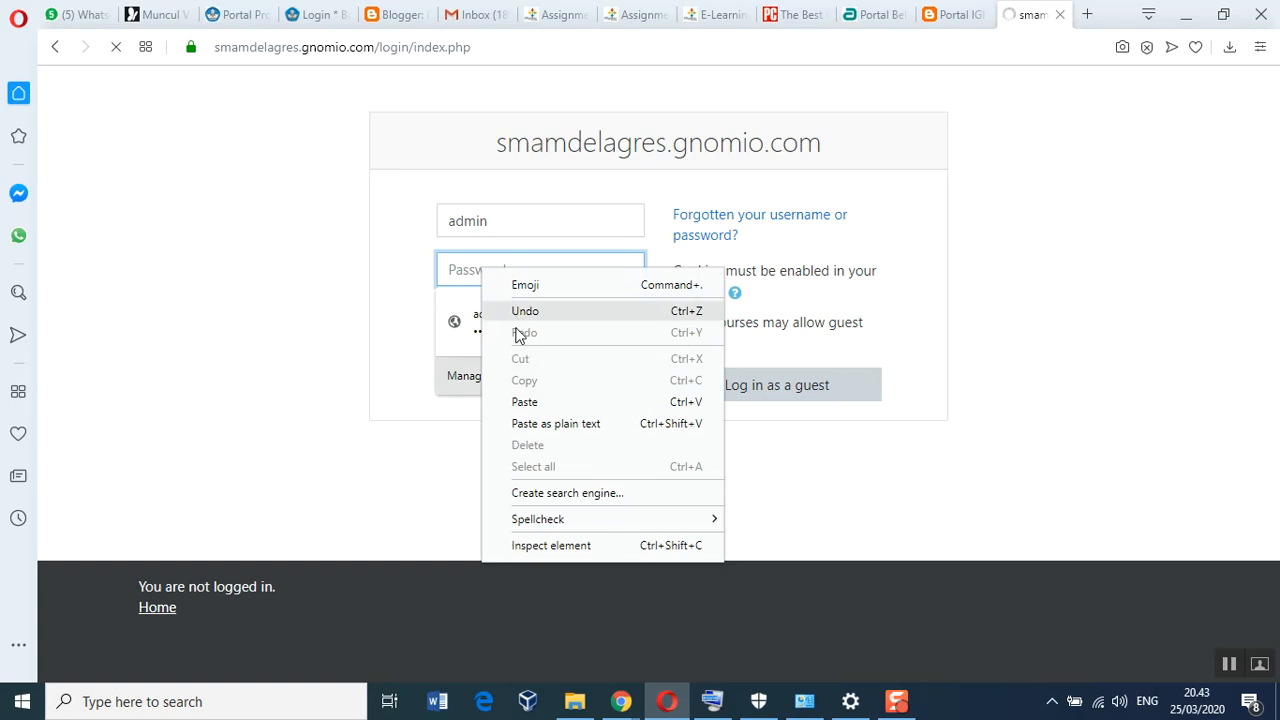
left_click(522, 402)
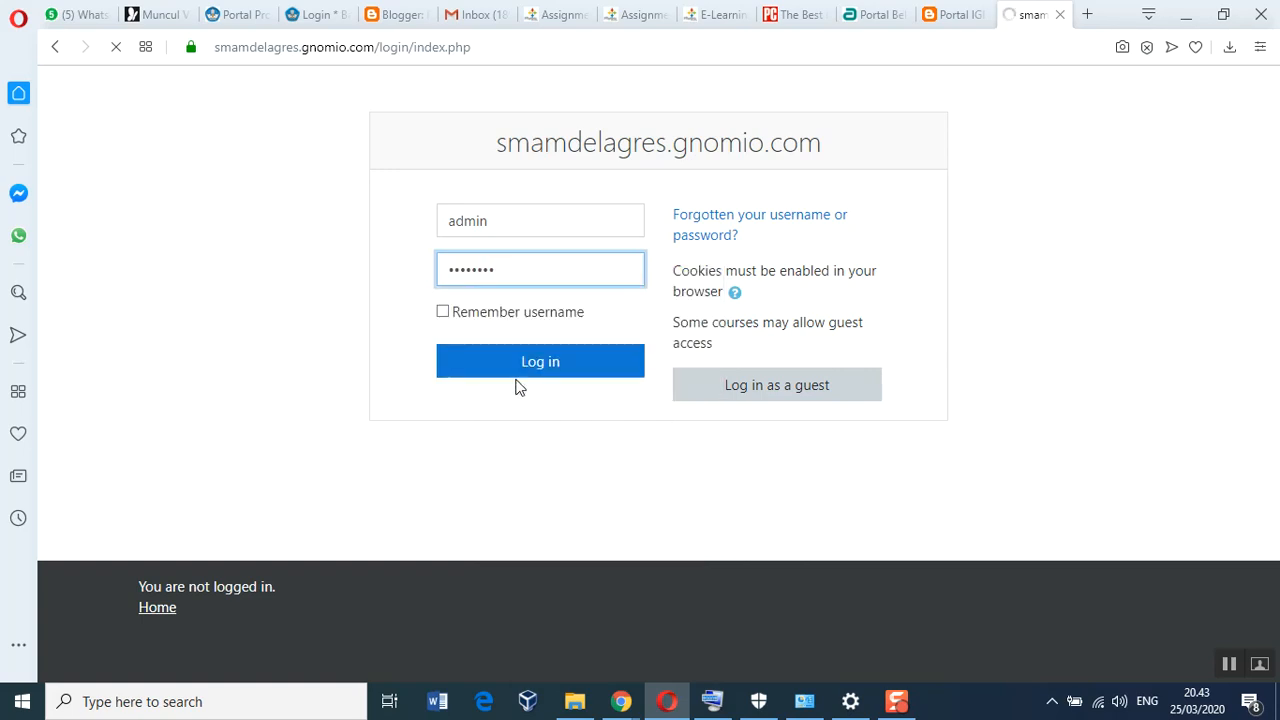
left_click(520, 366)
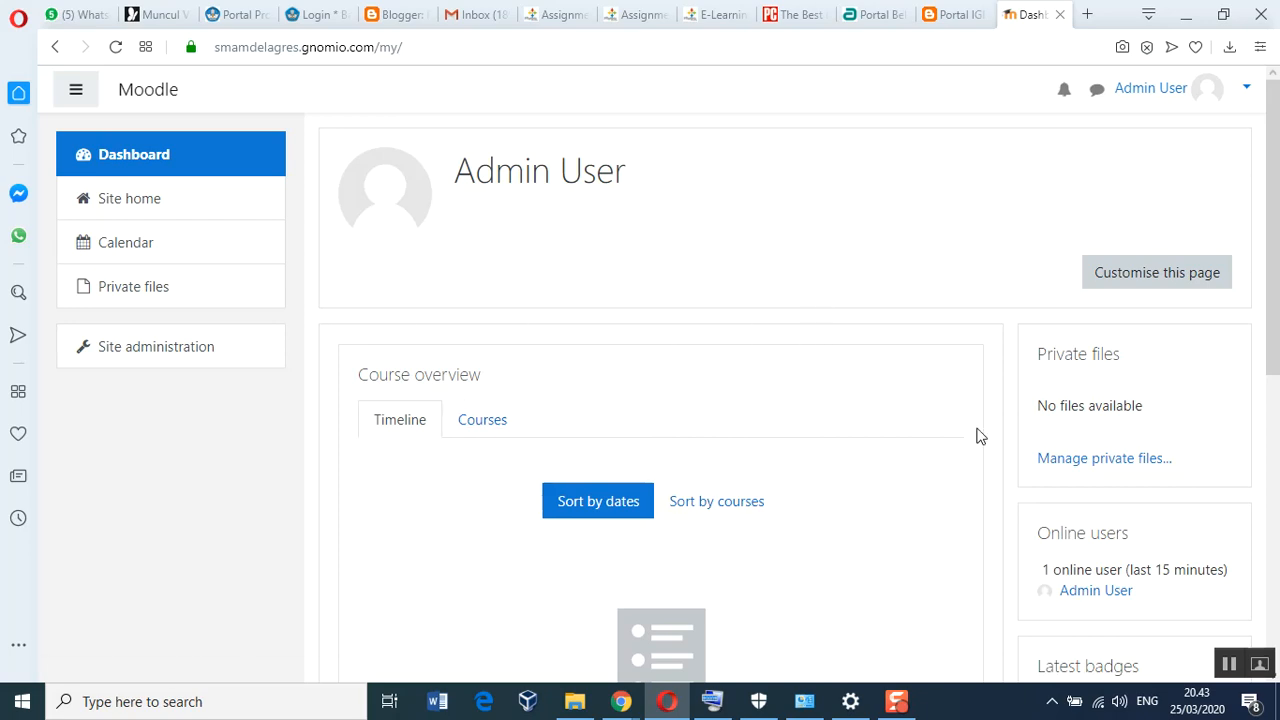
scroll(977, 434, "down", 5)
scroll(975, 436, "down", 2)
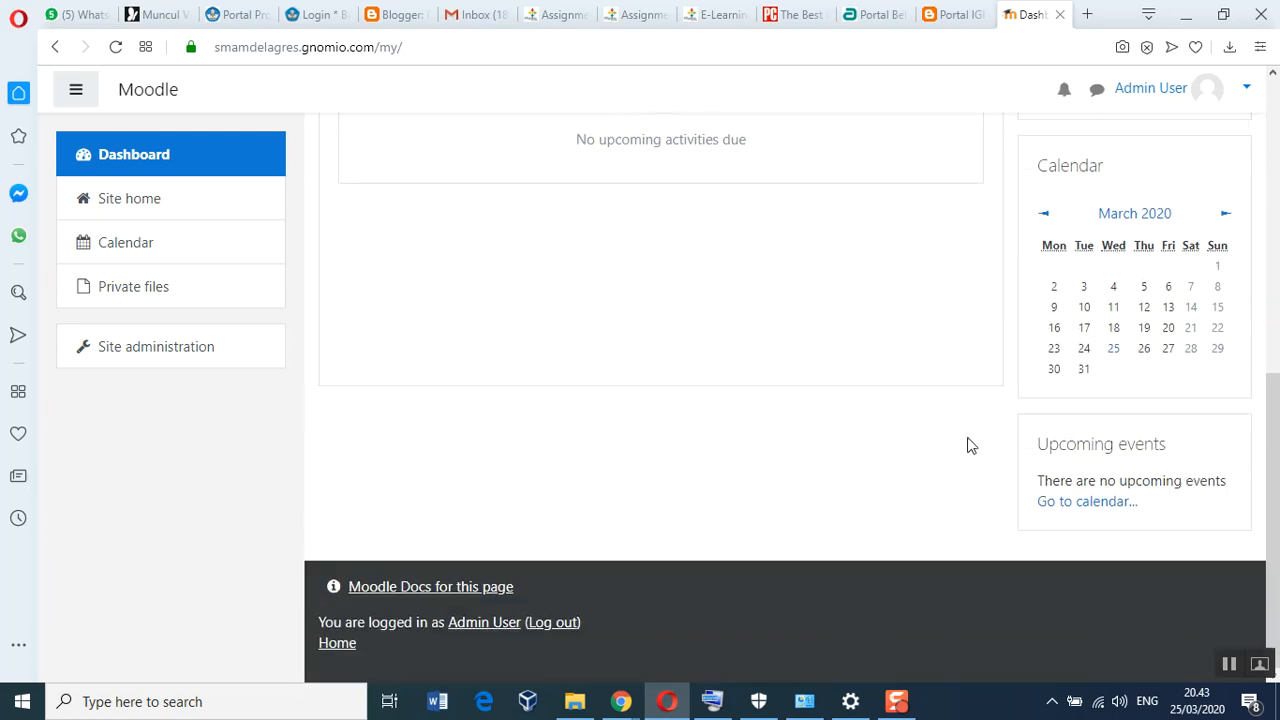
scroll(954, 446, "up", 5)
scroll(954, 446, "up", 2)
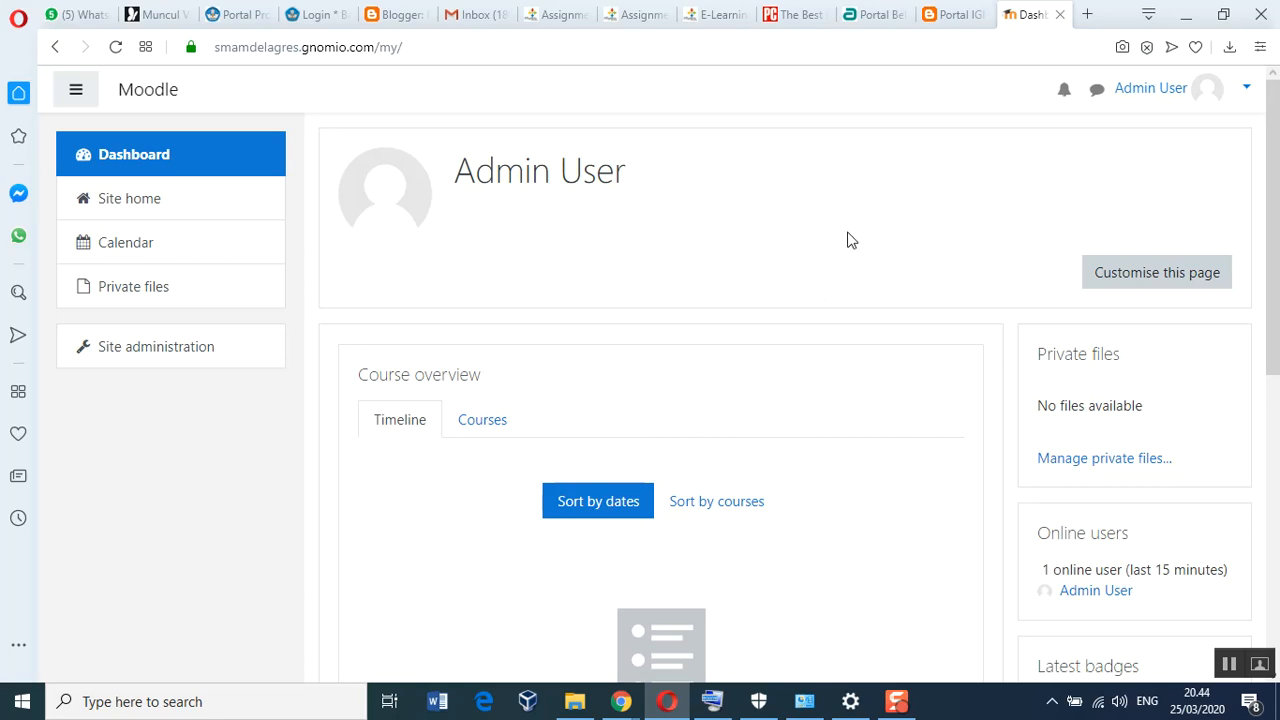
Go to Site administration and open Language packs under the Language section
left_click(100, 358)
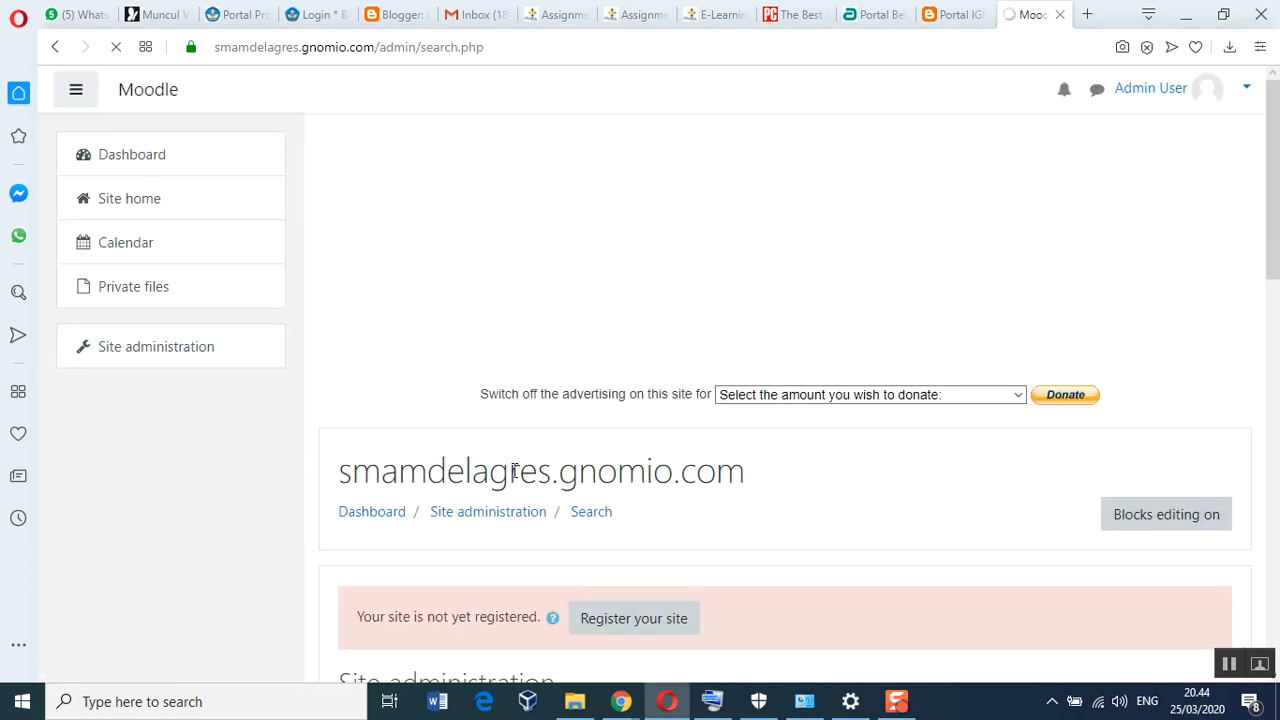
scroll(537, 466, "down", 3)
scroll(537, 478, "down", 3)
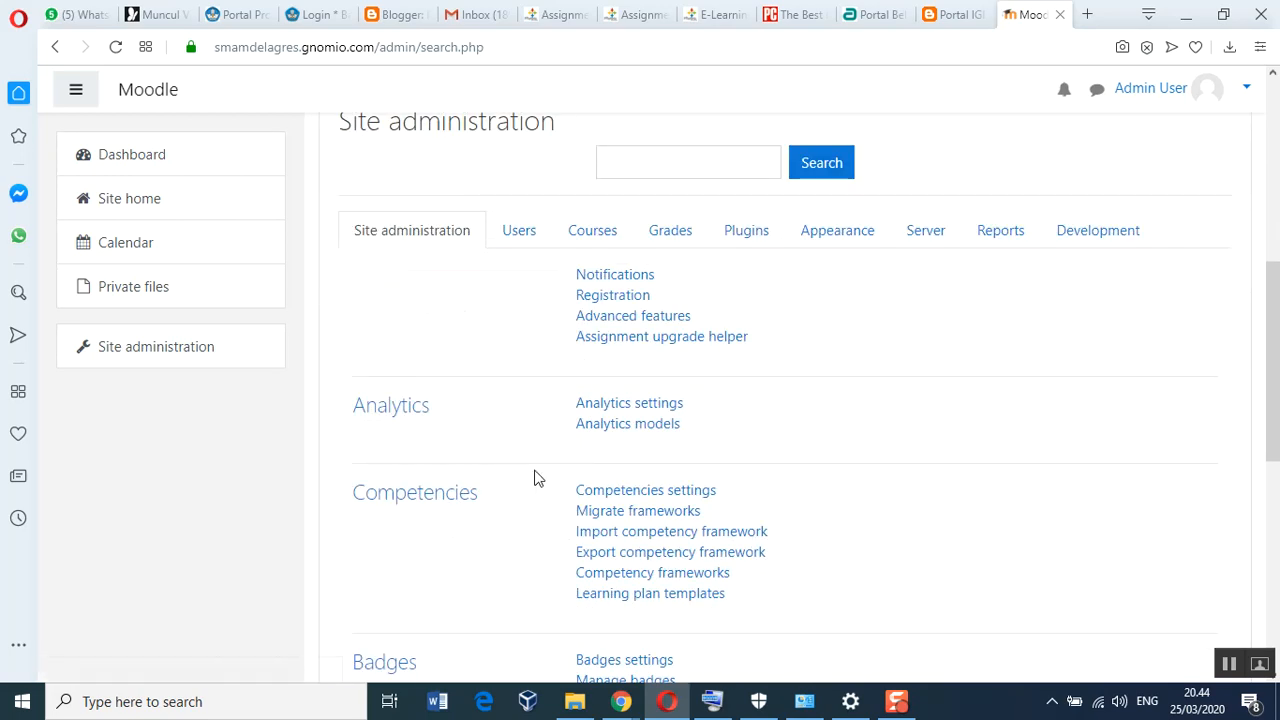
scroll(536, 478, "down", 5)
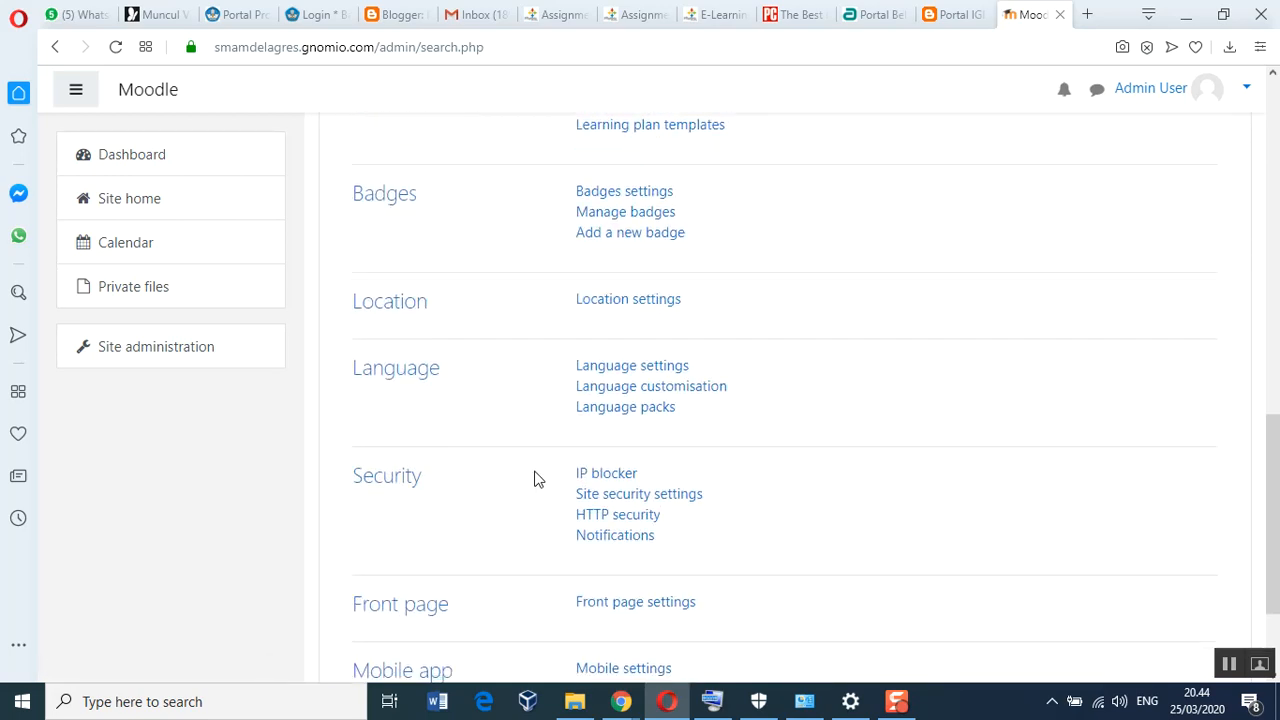
left_click(622, 412)
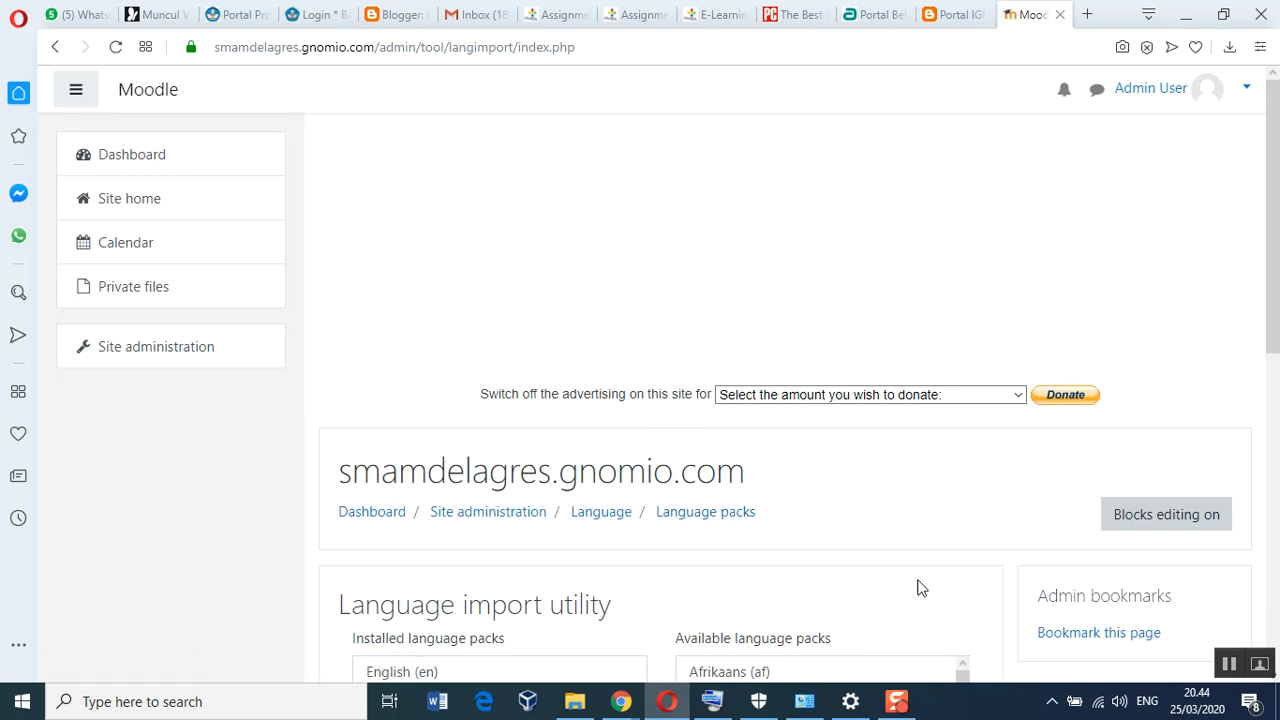
Select Indonesian (id) among the available language packs and install it
scroll(917, 590, "down", 3)
scroll(920, 594, "down", 1)
scroll(920, 585, "down", 5)
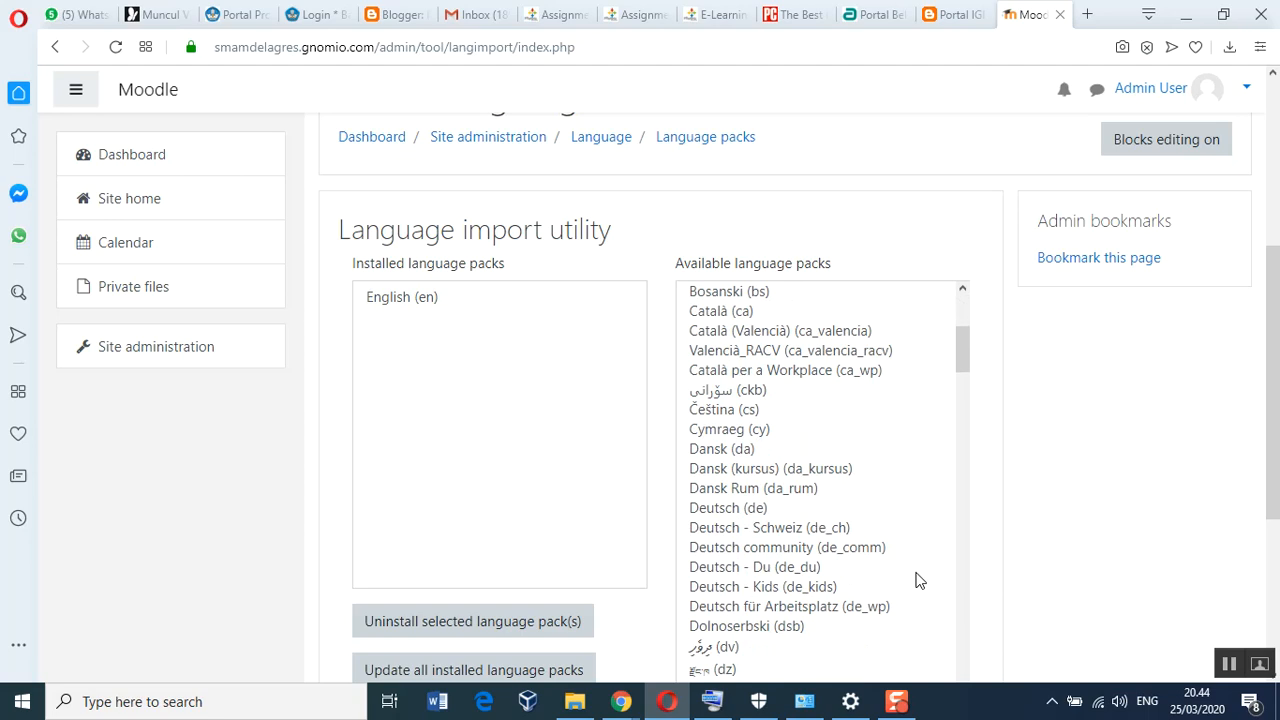
scroll(918, 580, "down", 5)
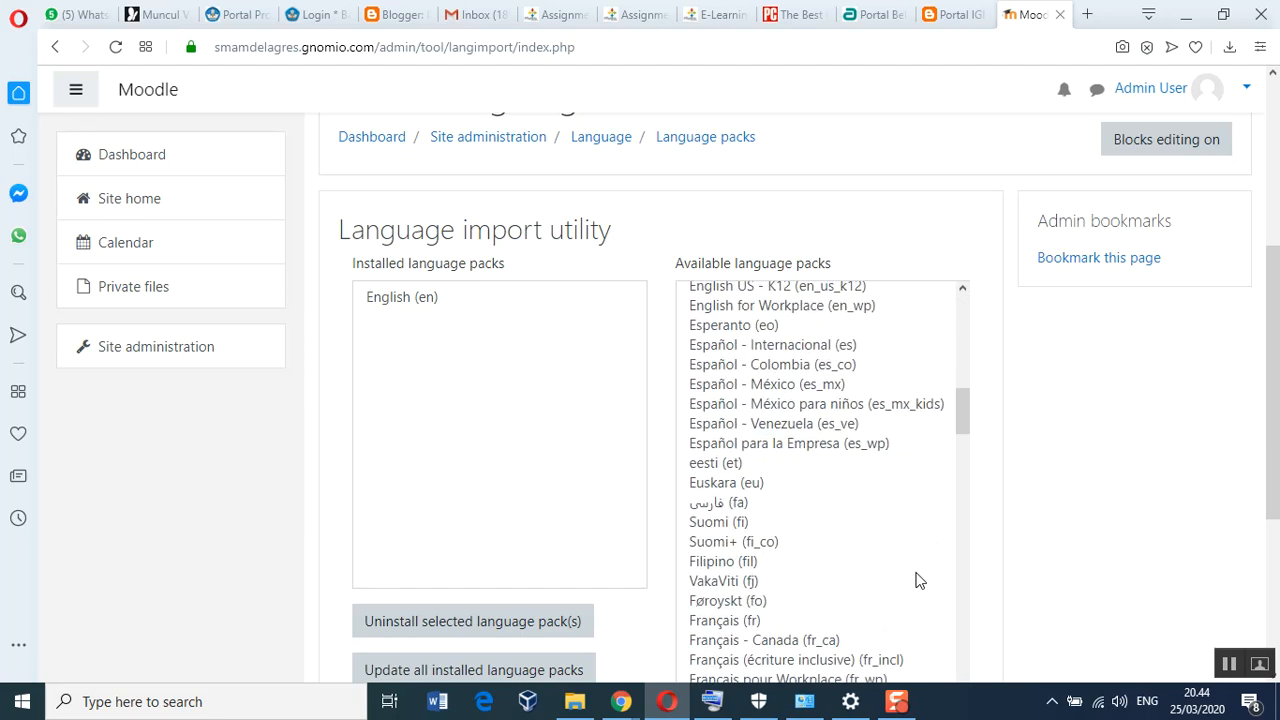
scroll(889, 558, "down", 3)
scroll(884, 559, "down", 3)
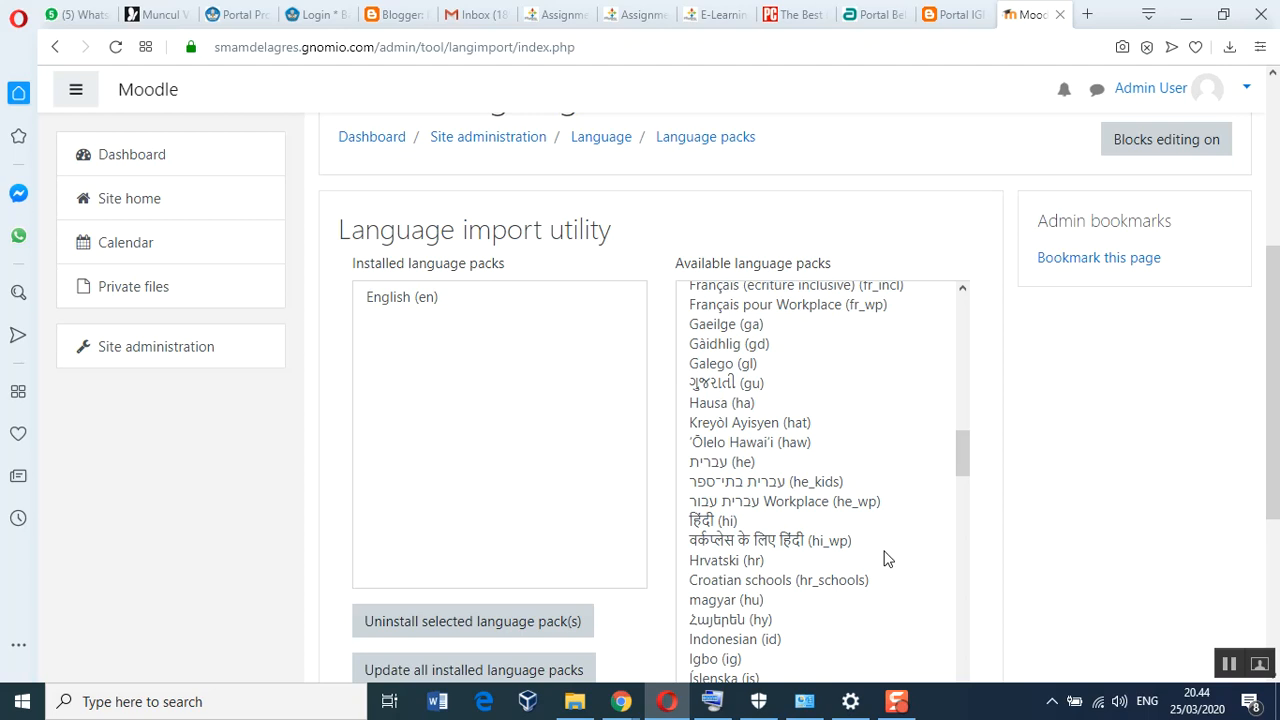
scroll(884, 558, "down", 2)
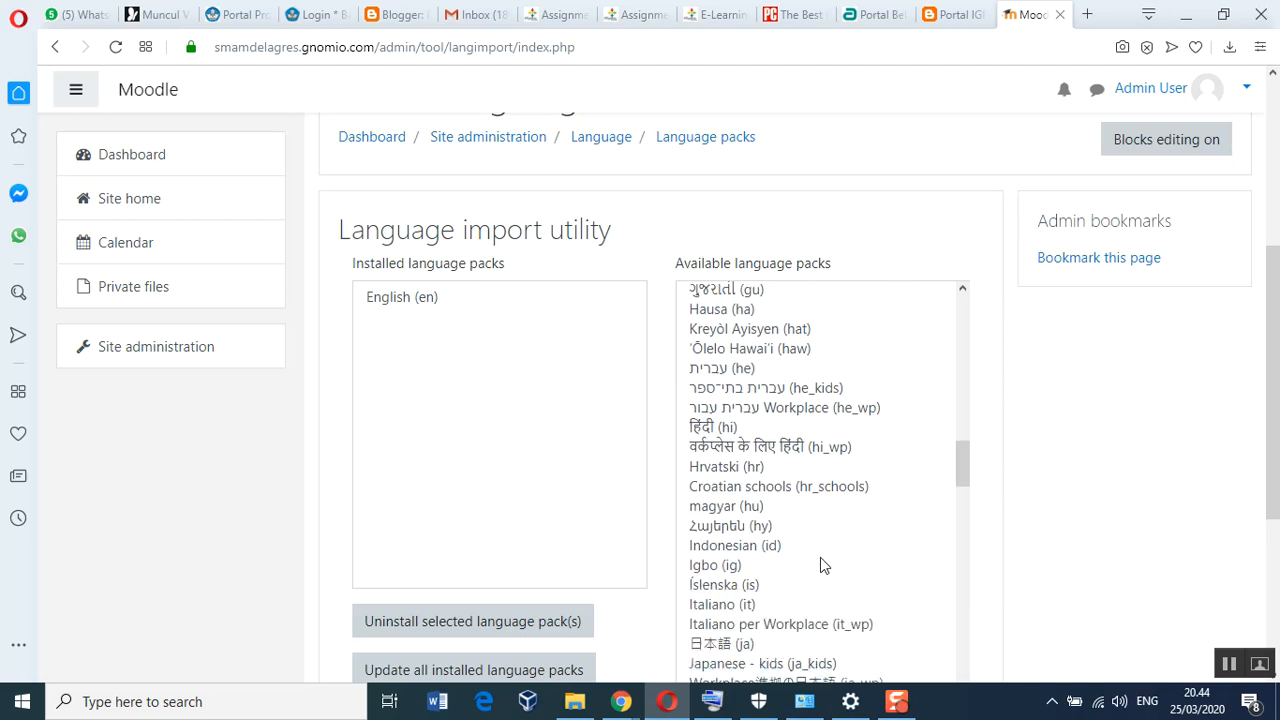
left_click(738, 547)
scroll(871, 578, "down", 3)
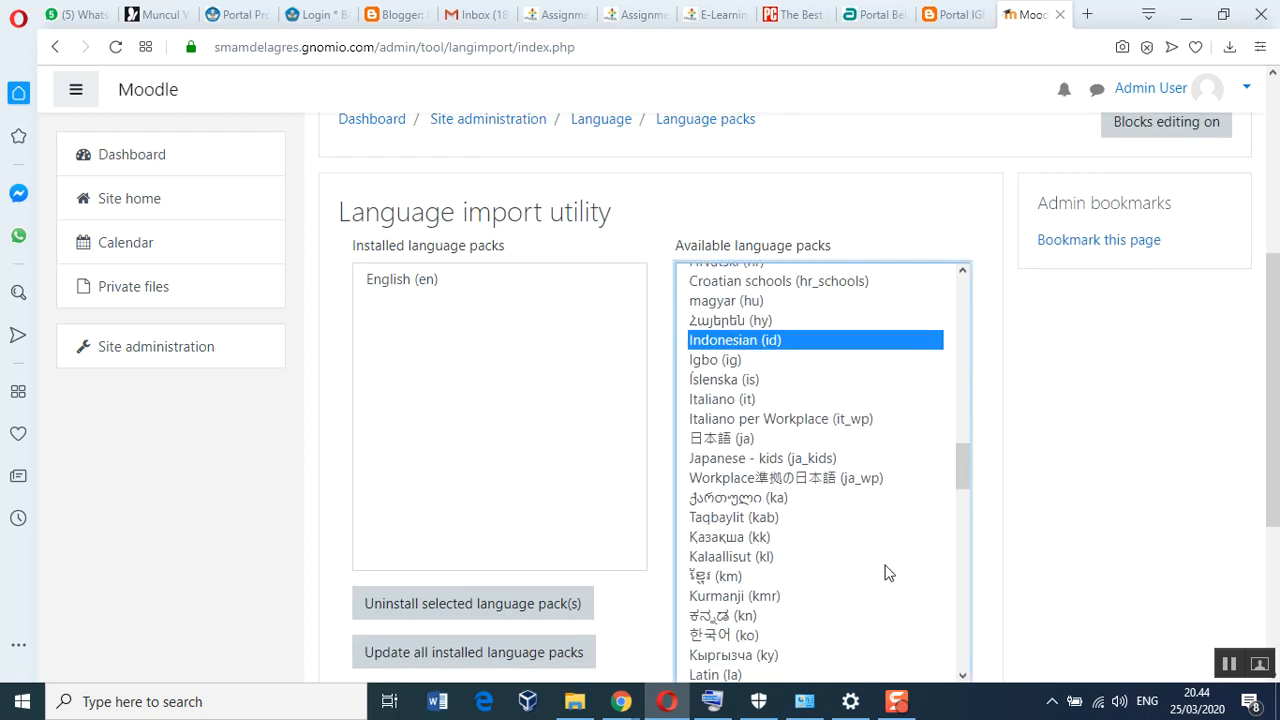
scroll(1140, 535, "down", 3)
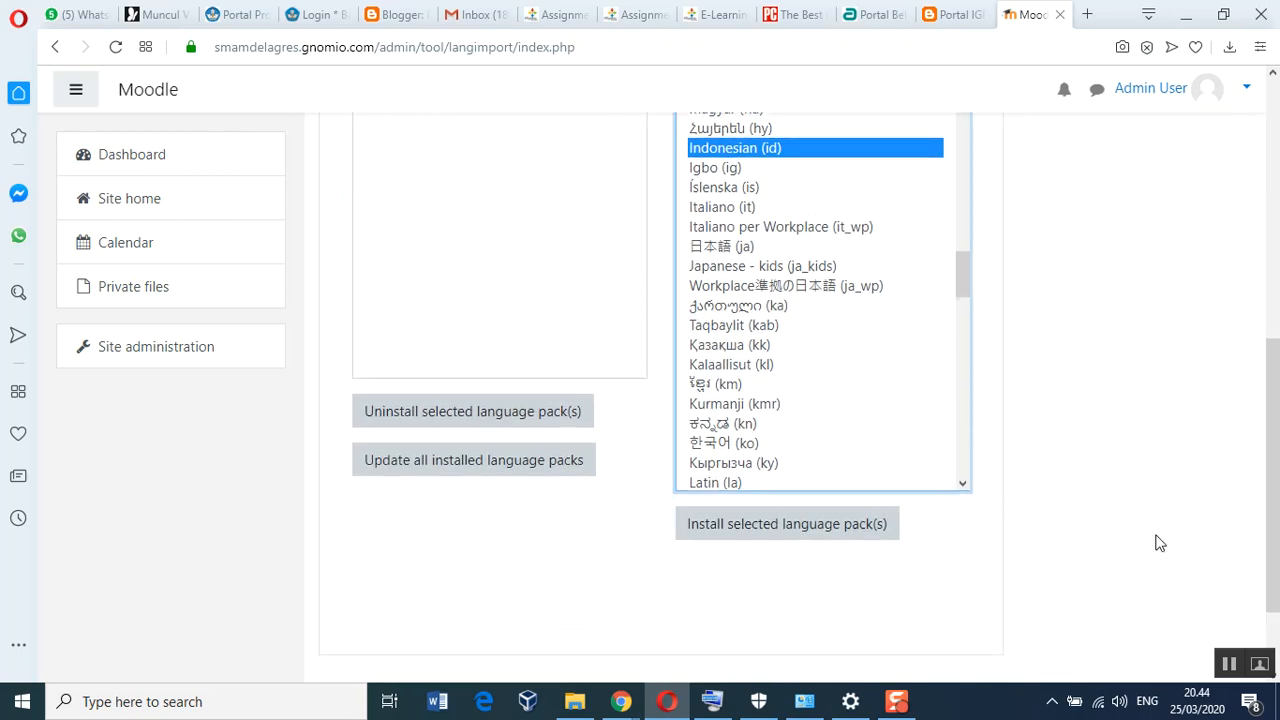
left_click(785, 538)
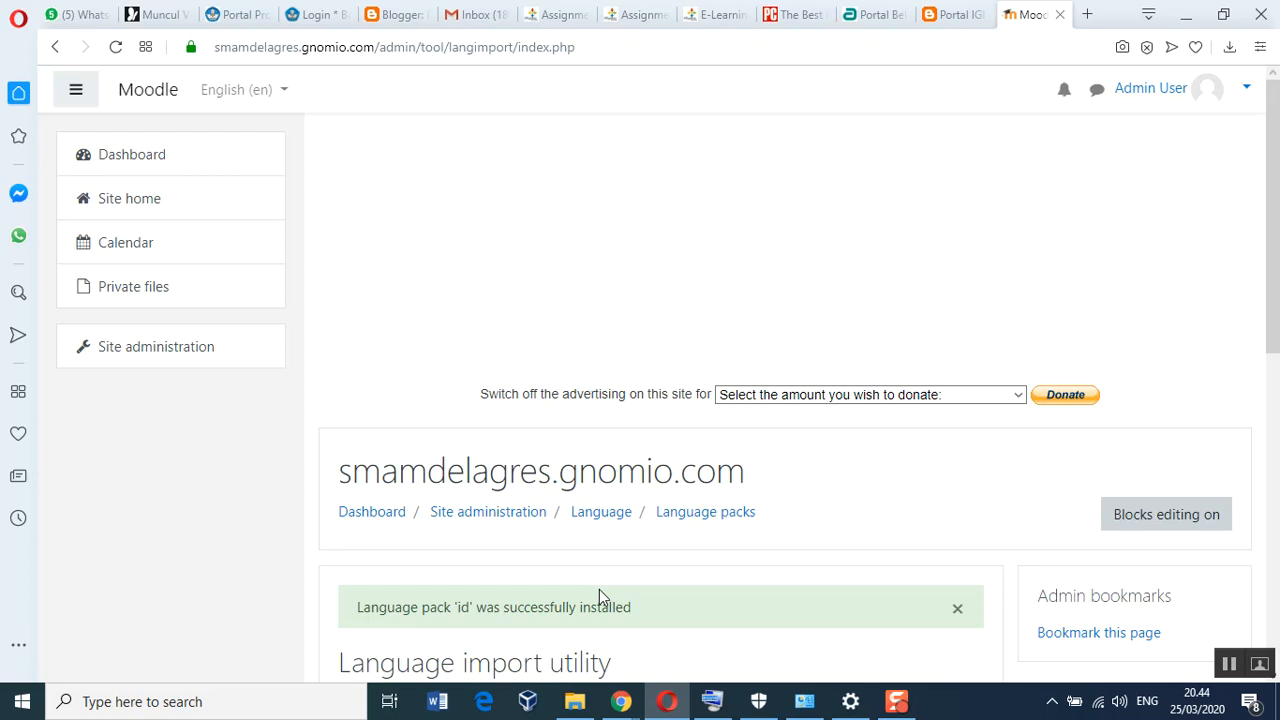
Confirm Indonesian (id) is installed and bring up the interface language menu
scroll(600, 595, "down", 3)
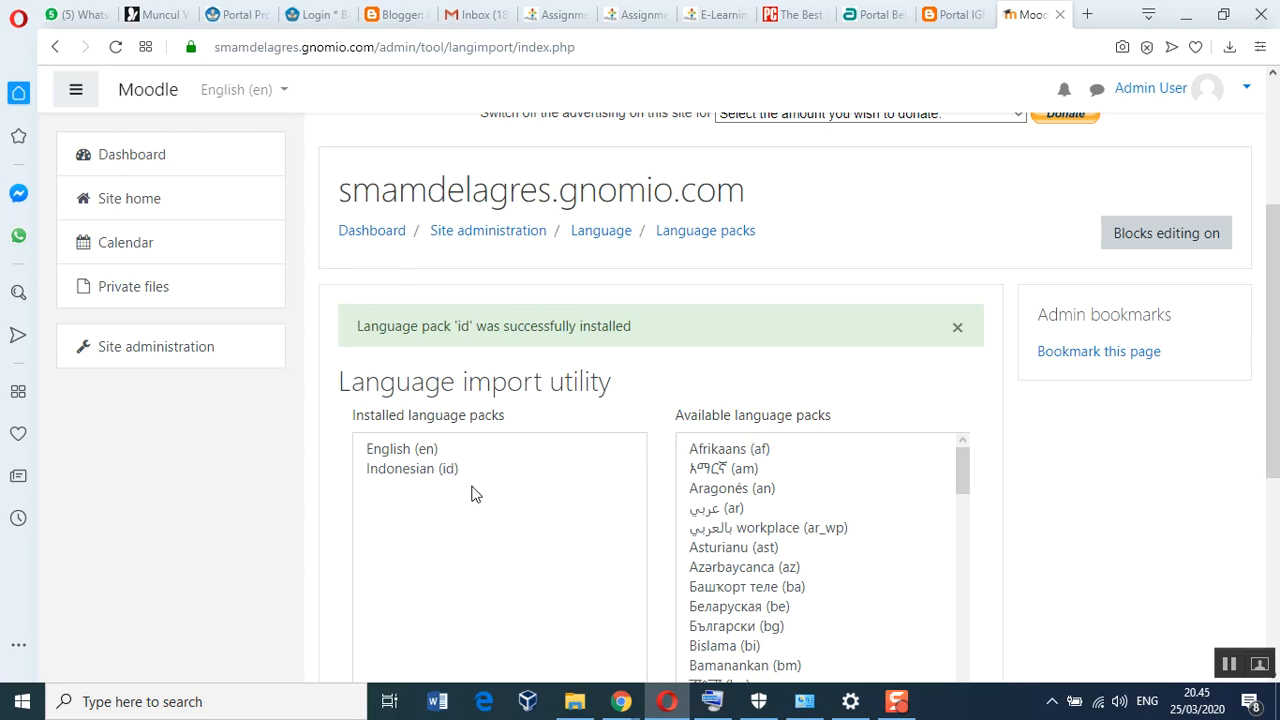
scroll(471, 498, "down", 1)
scroll(737, 449, "up", 4)
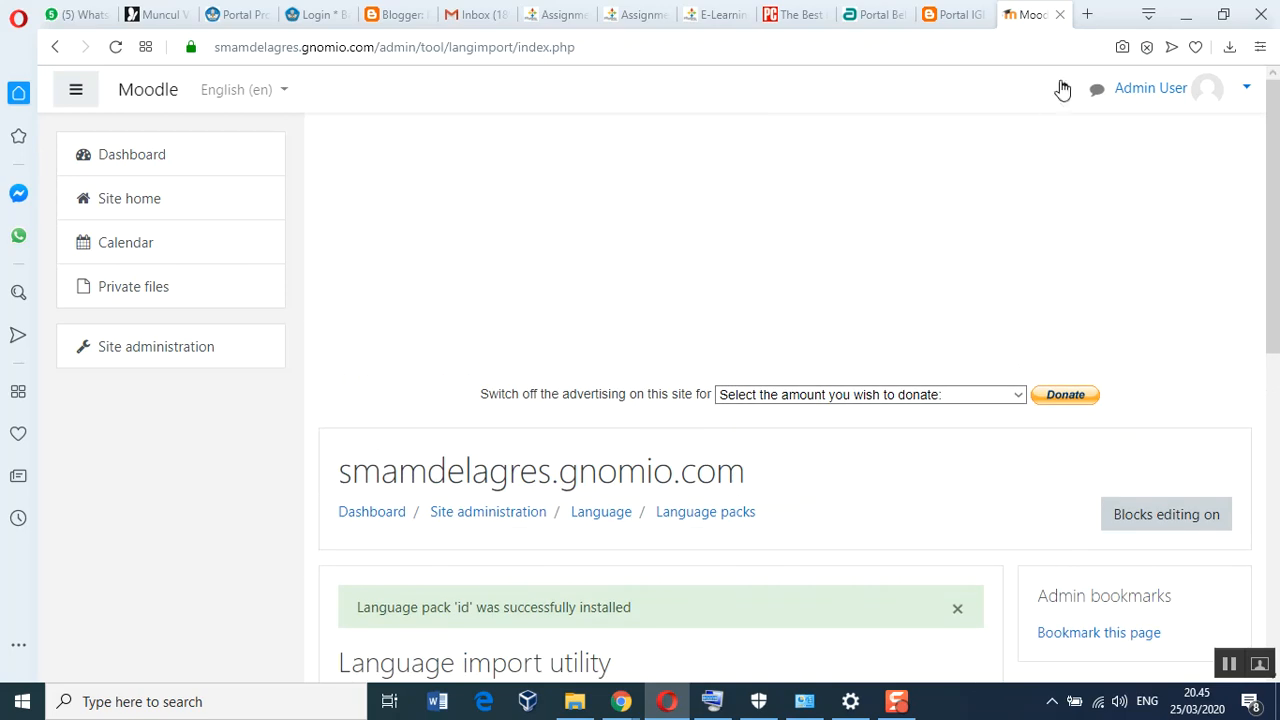
scroll(860, 420, "down", 5)
scroll(831, 443, "down", 10)
scroll(924, 442, "down", 4)
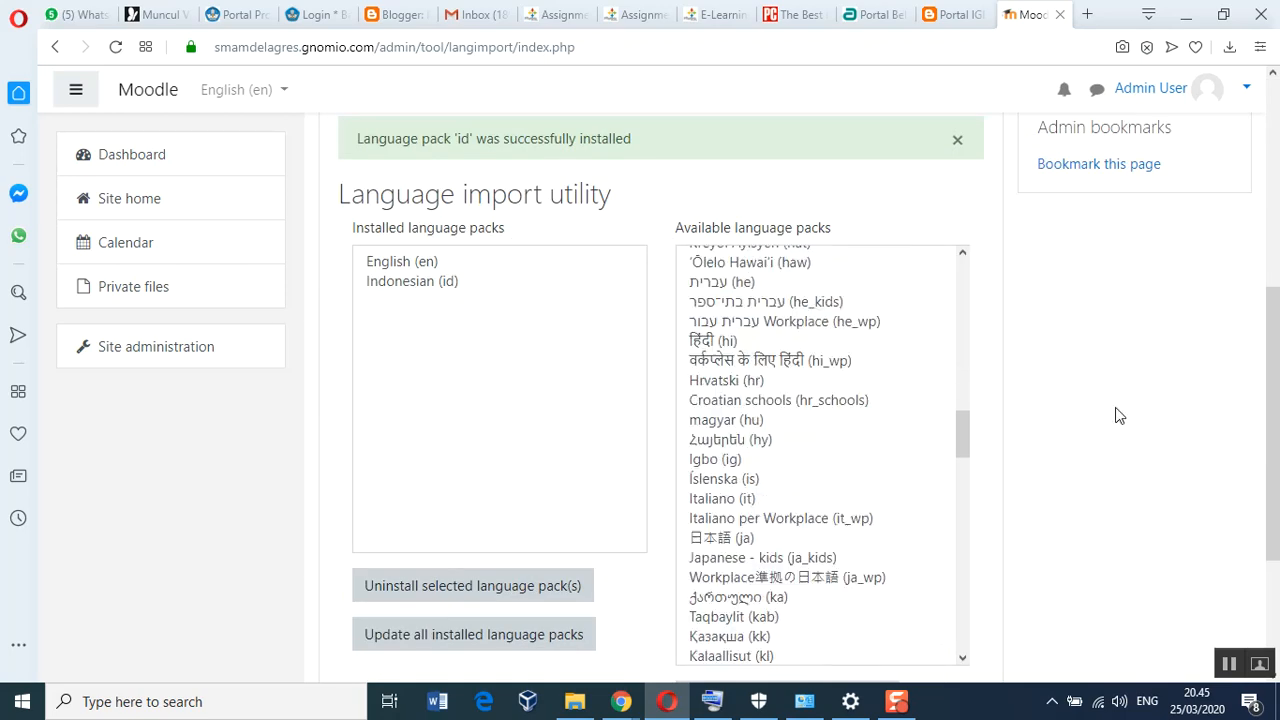
left_click_drag(1272, 337, 1278, 127)
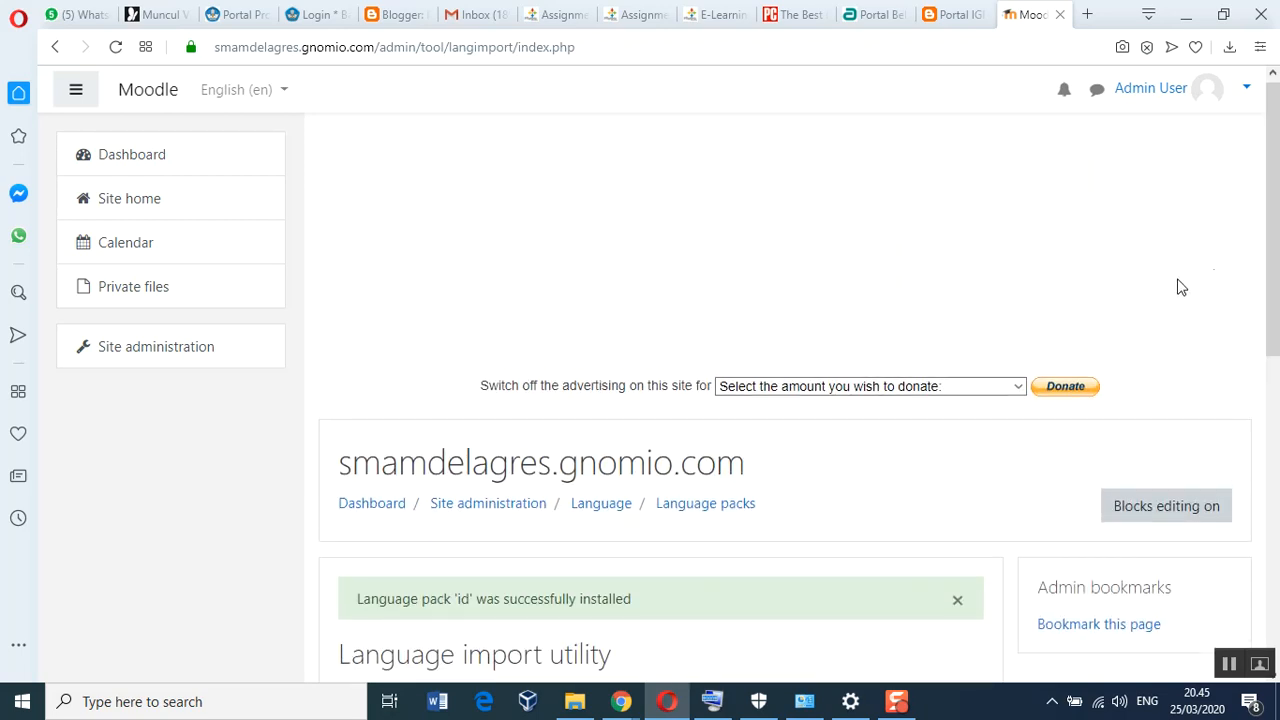
left_click(284, 92)
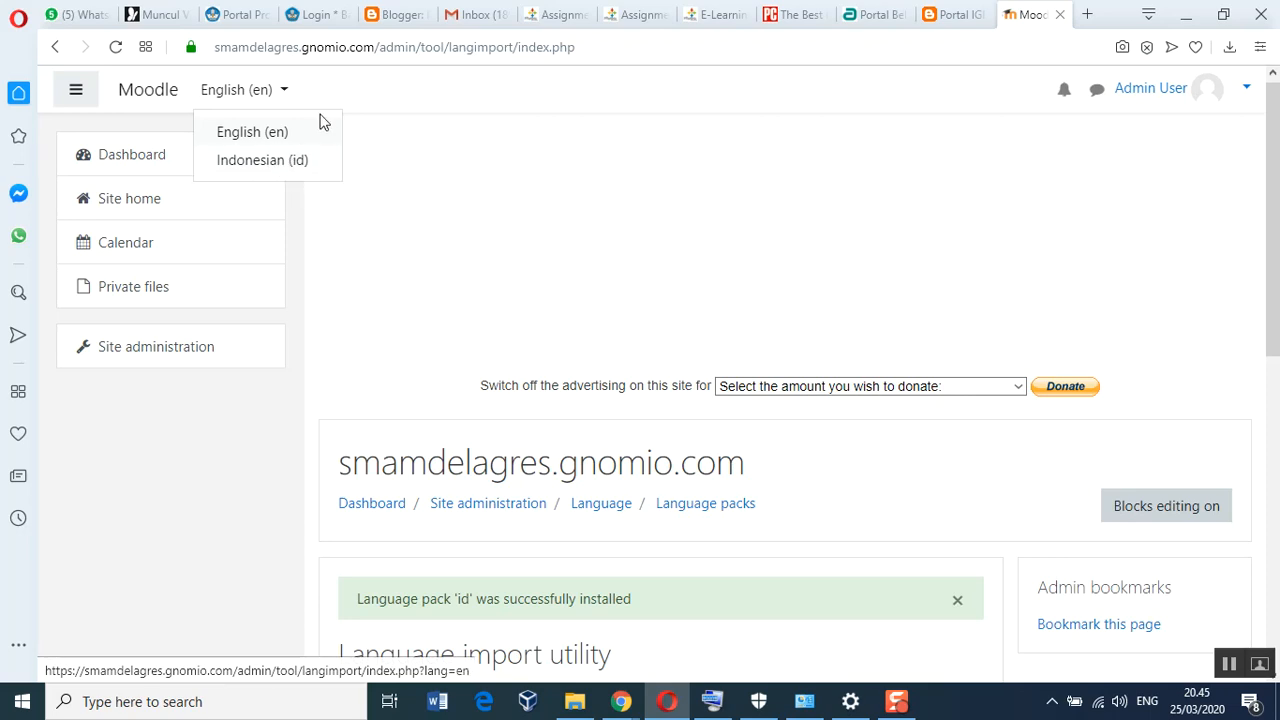
Switch the interface to Indonesian (id) and browse the Administrasi Situs page to its Bahasa links
left_click(260, 165)
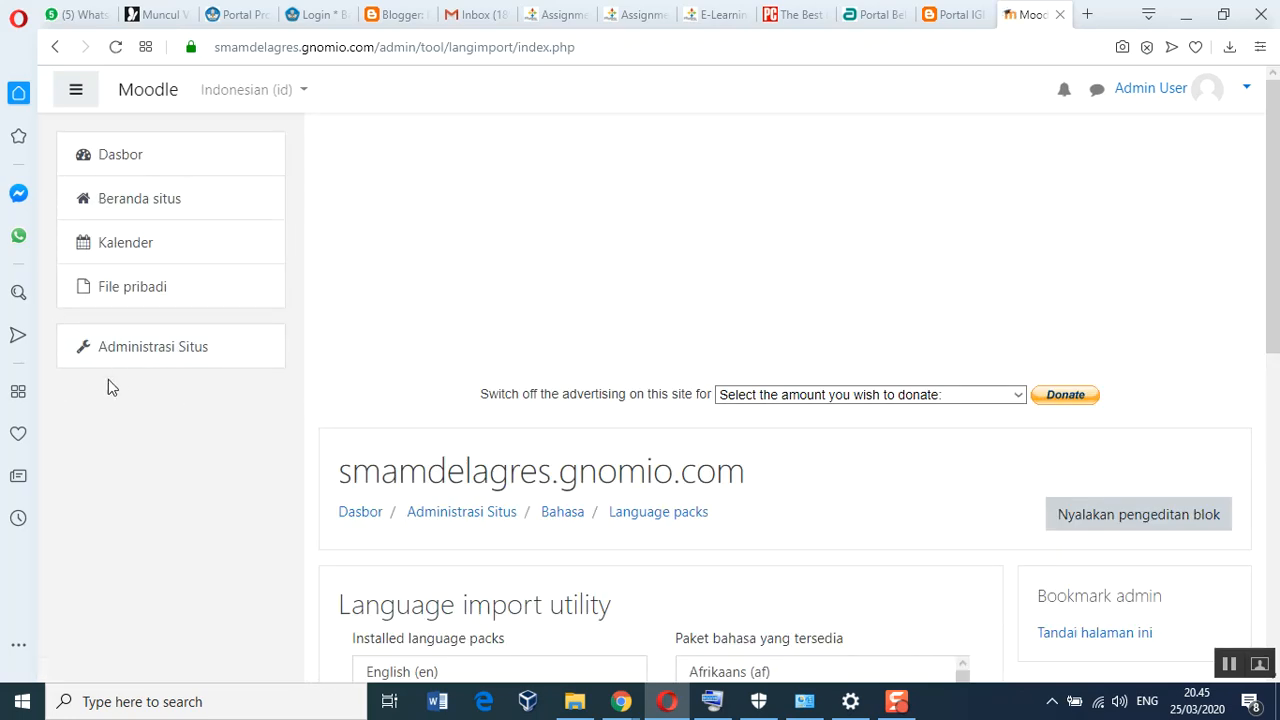
left_click(170, 358)
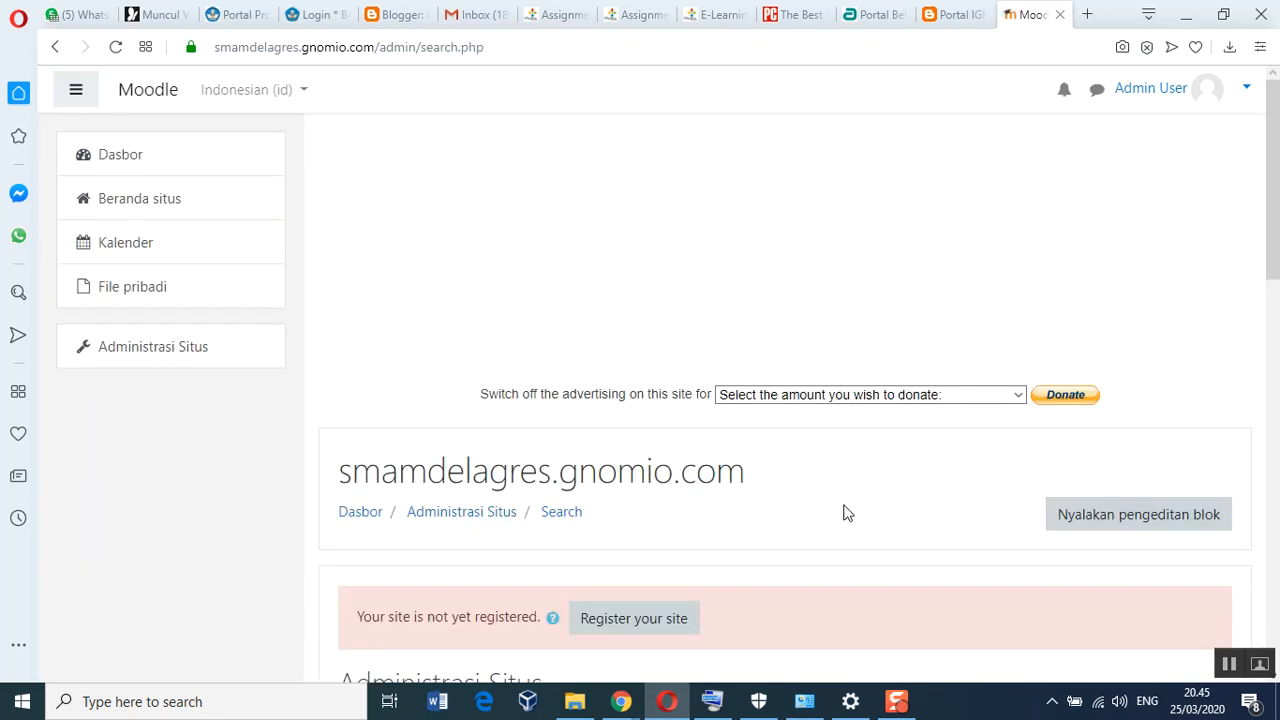
scroll(850, 506, "down", 2)
scroll(848, 505, "down", 3)
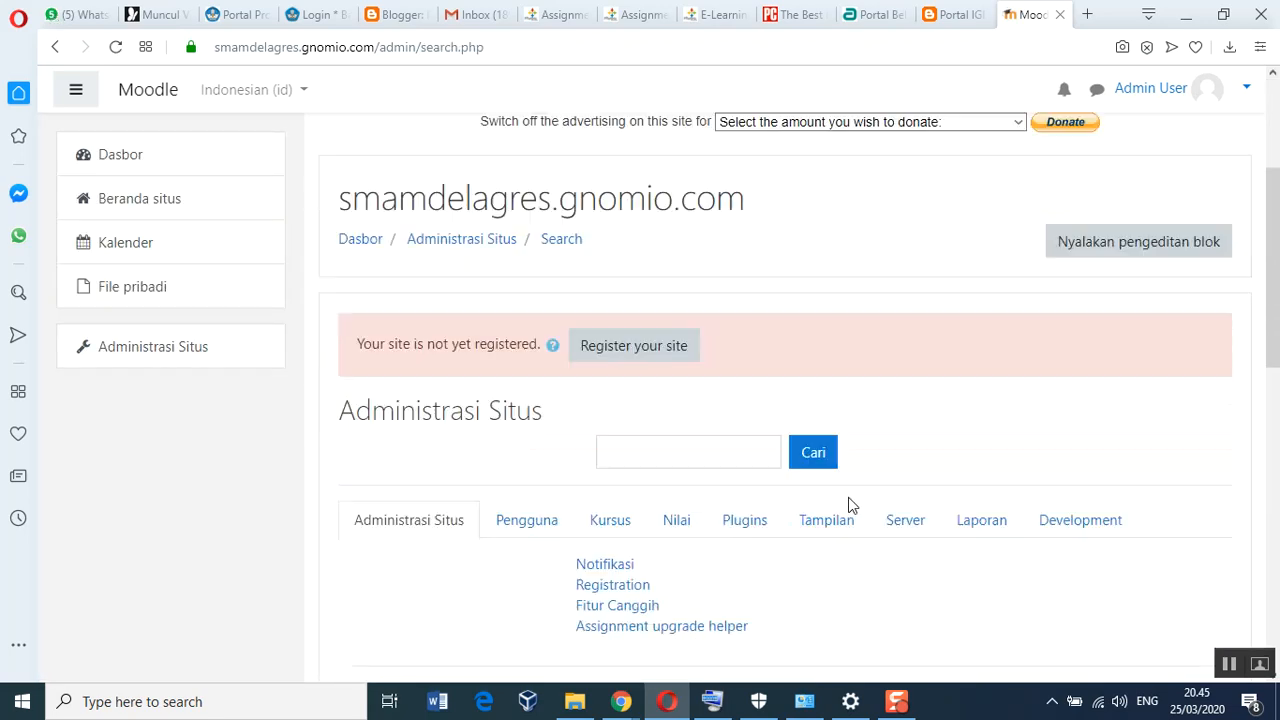
scroll(848, 505, "down", 4)
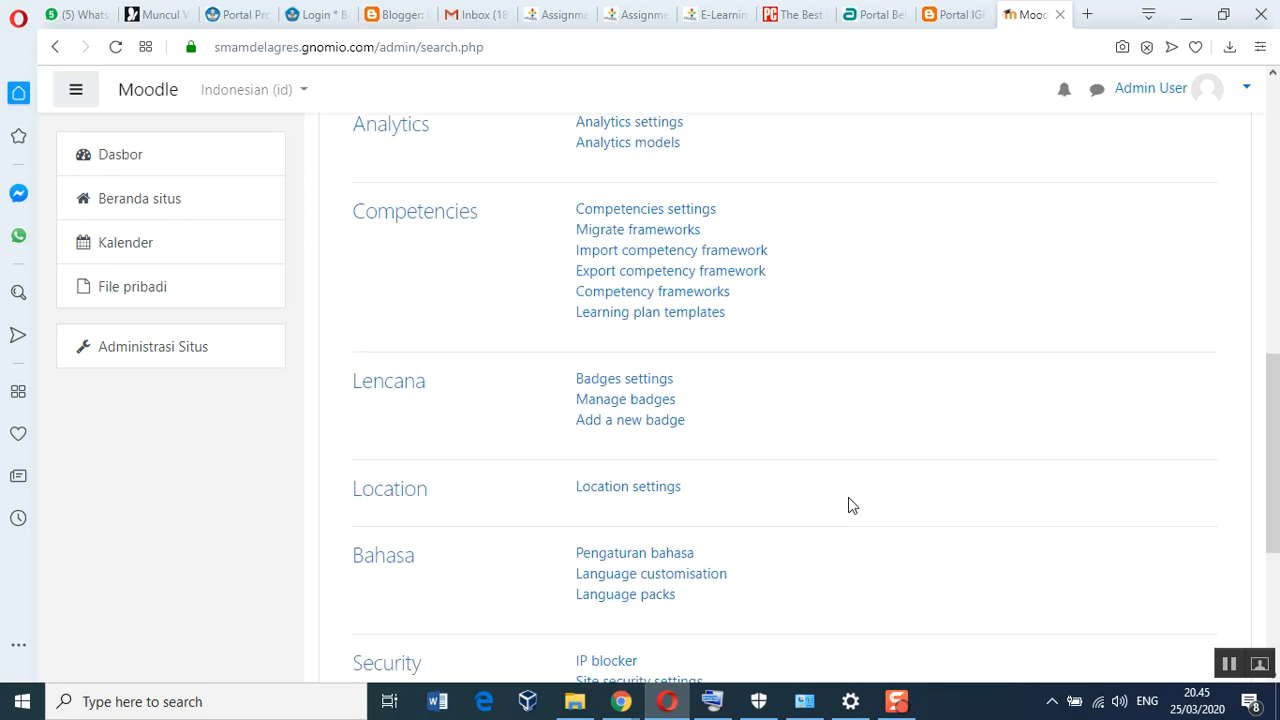
scroll(848, 505, "down", 1)
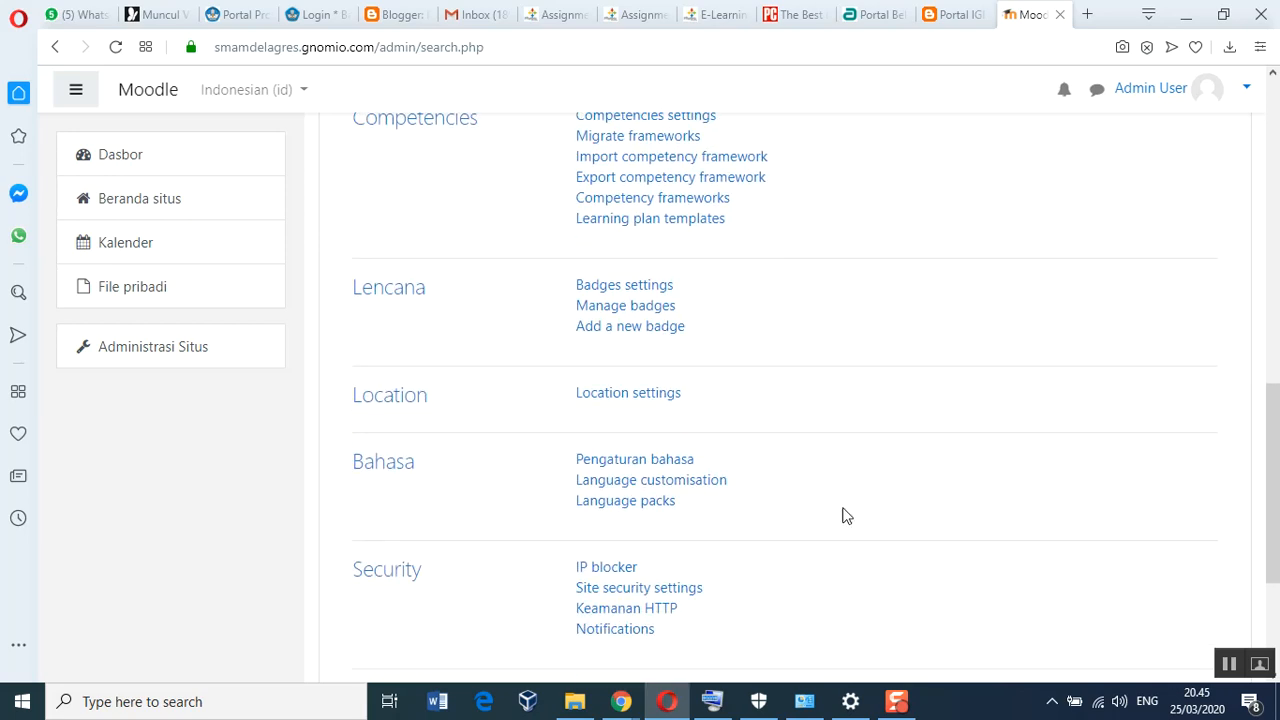
scroll(848, 505, "down", 2)
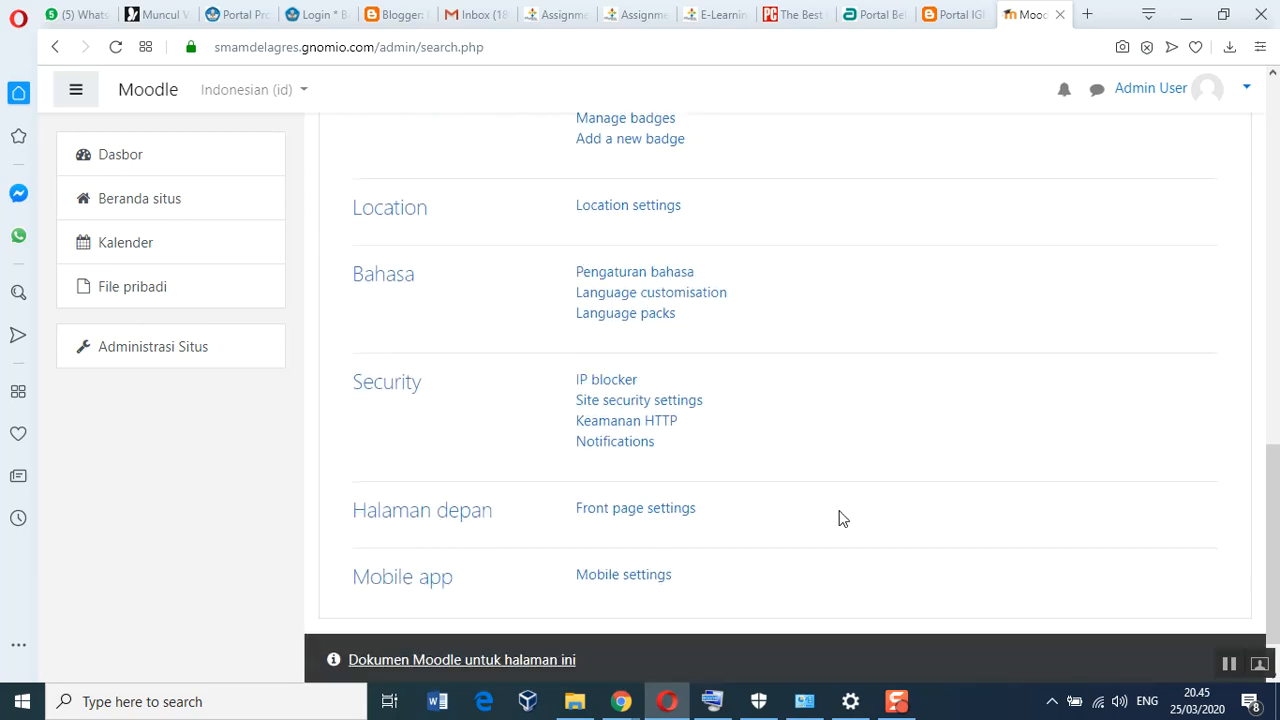
In Pengaturan bahasa, set Bahasa default to Indonesian (id) and save the changes
left_click(618, 278)
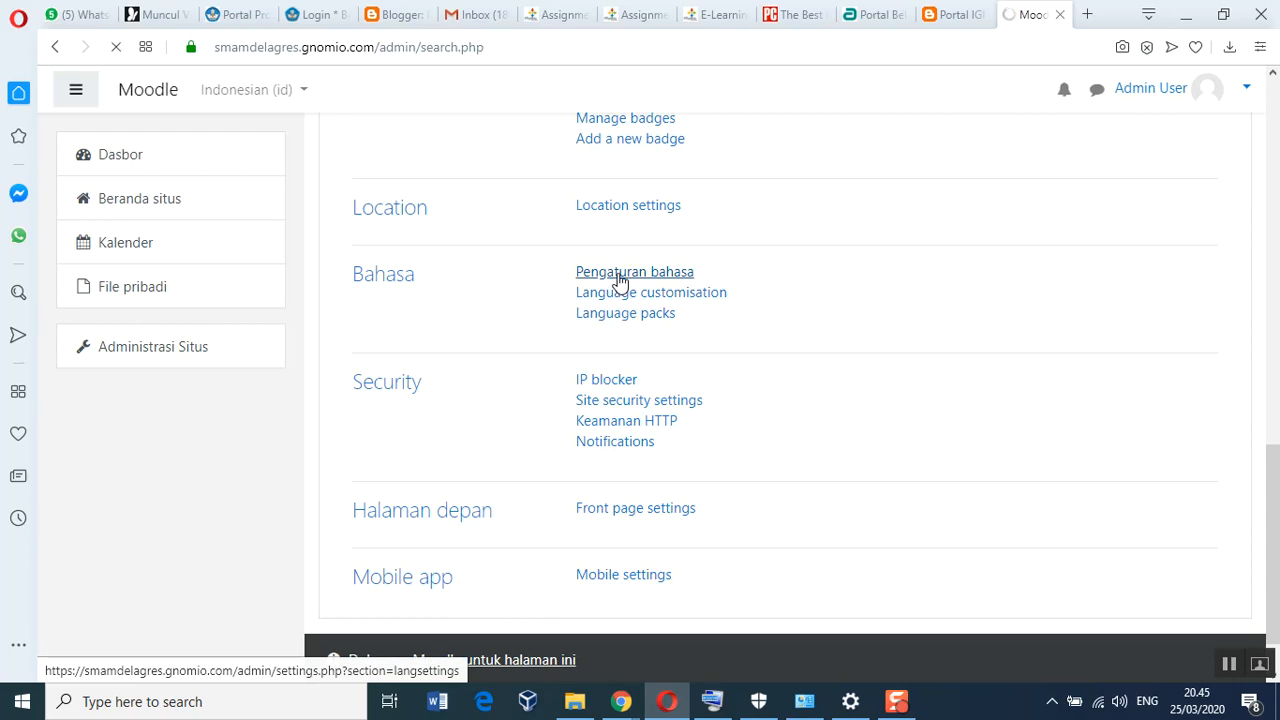
scroll(776, 460, "down", 4)
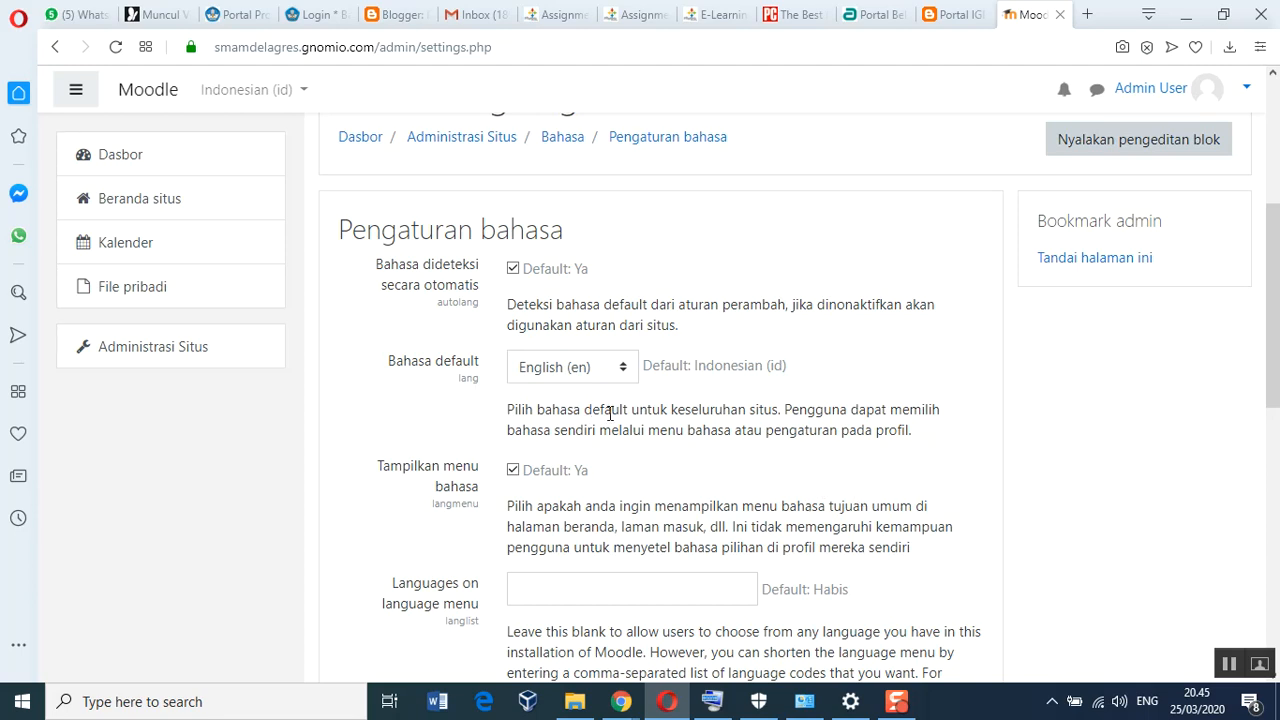
left_click(623, 369)
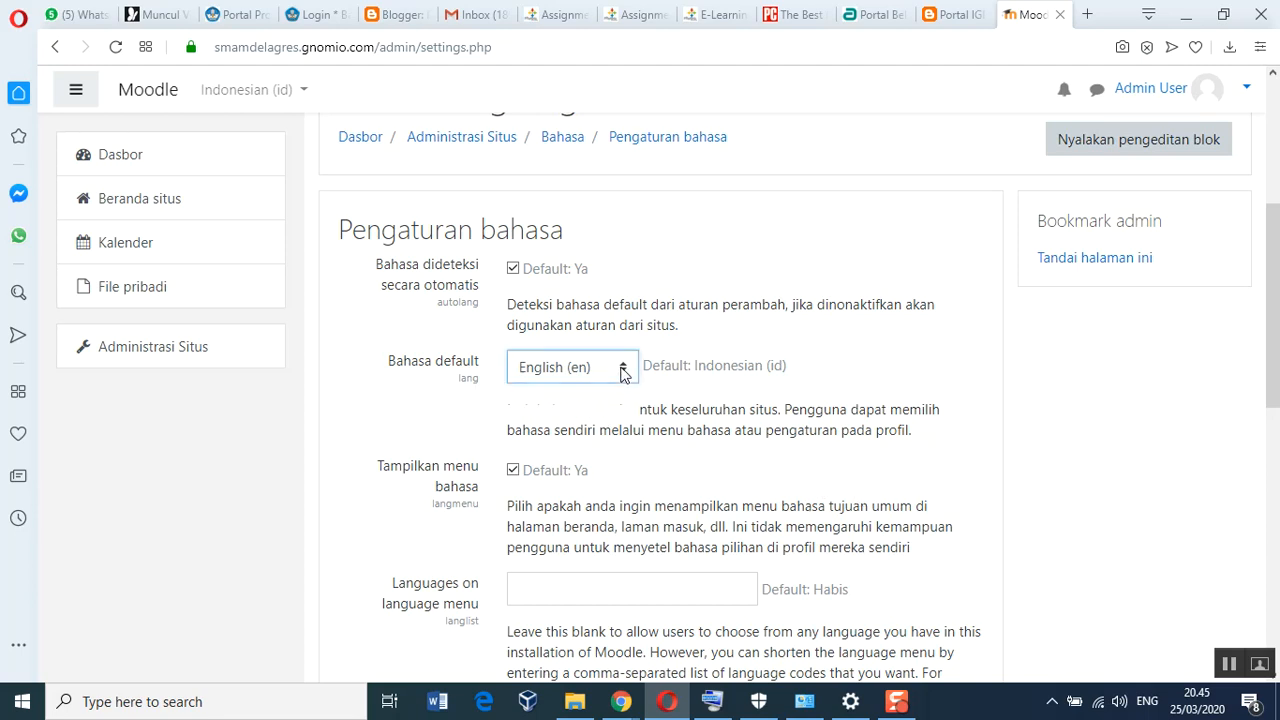
left_click(600, 415)
left_click(902, 360)
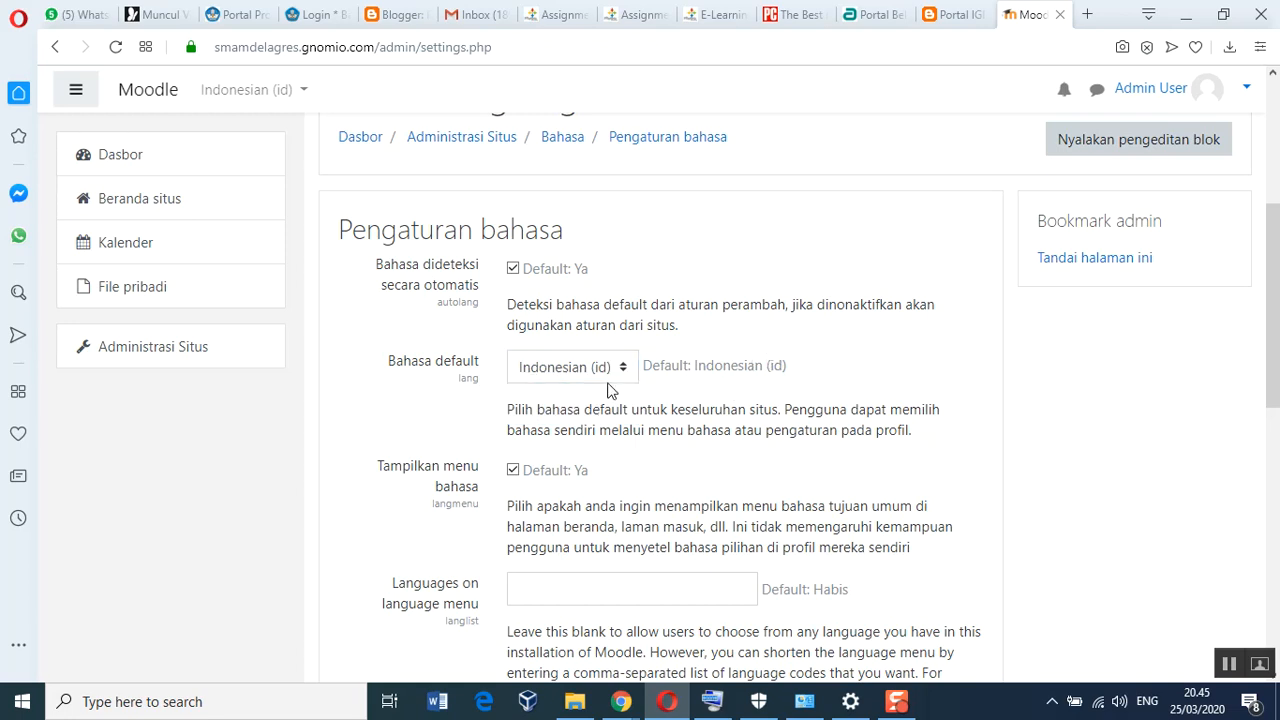
scroll(713, 389, "down", 5)
scroll(717, 422, "down", 4)
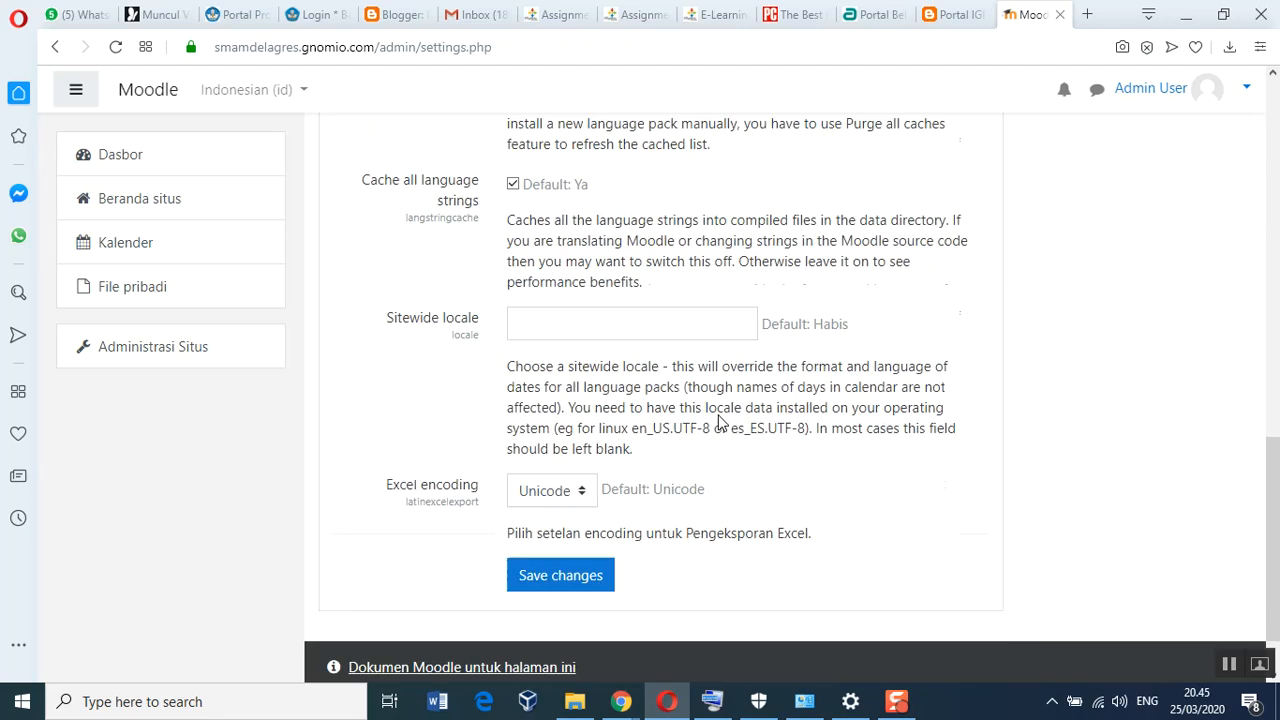
left_click(550, 500)
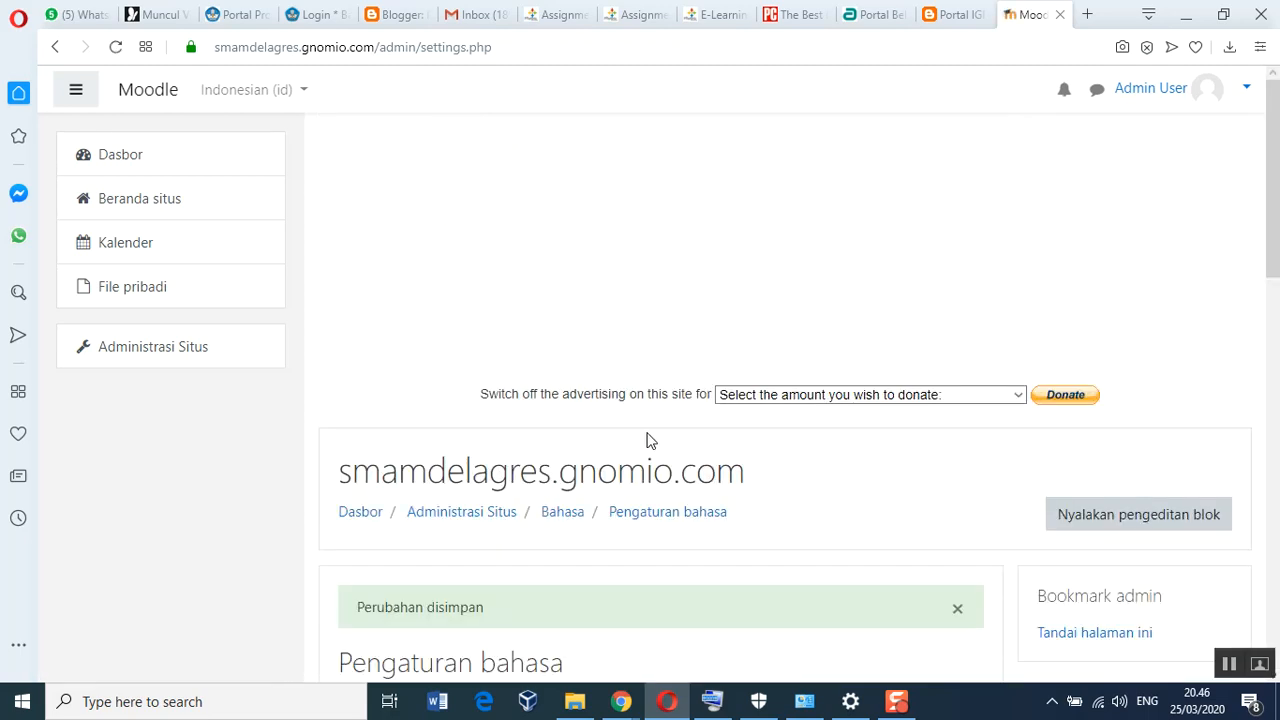
scroll(644, 400, "down", 3)
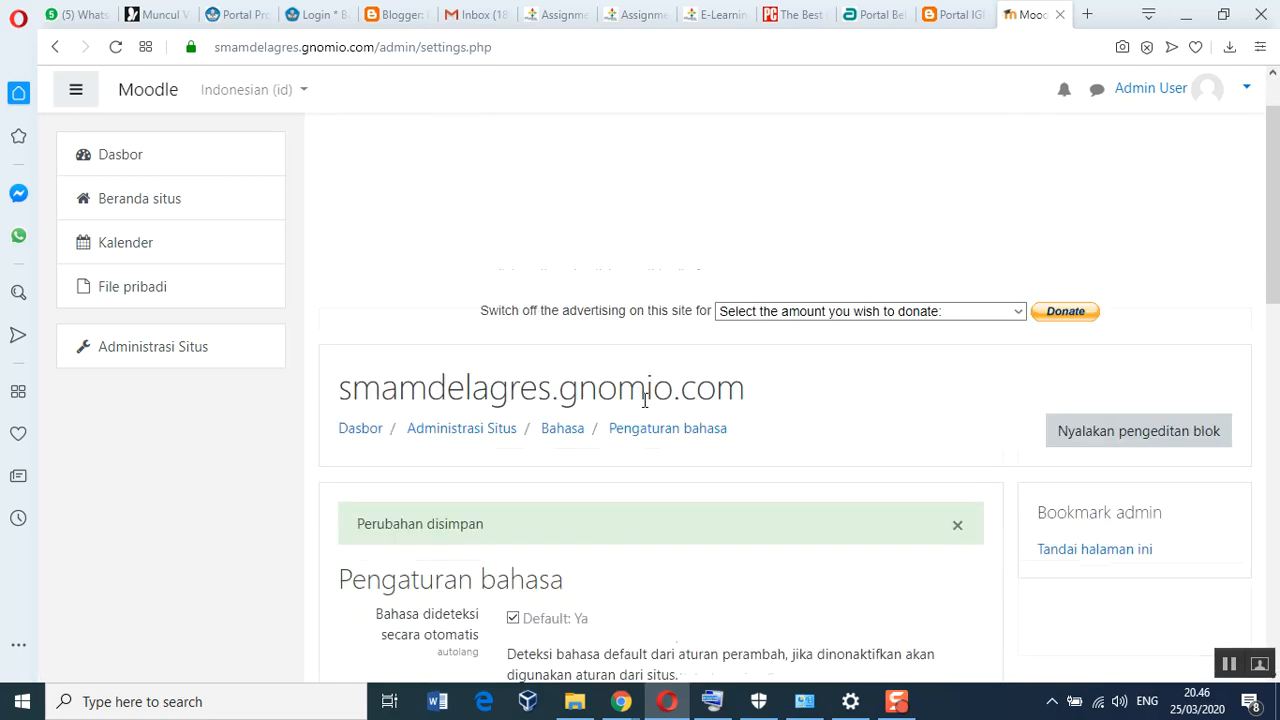
scroll(640, 412, "down", 6)
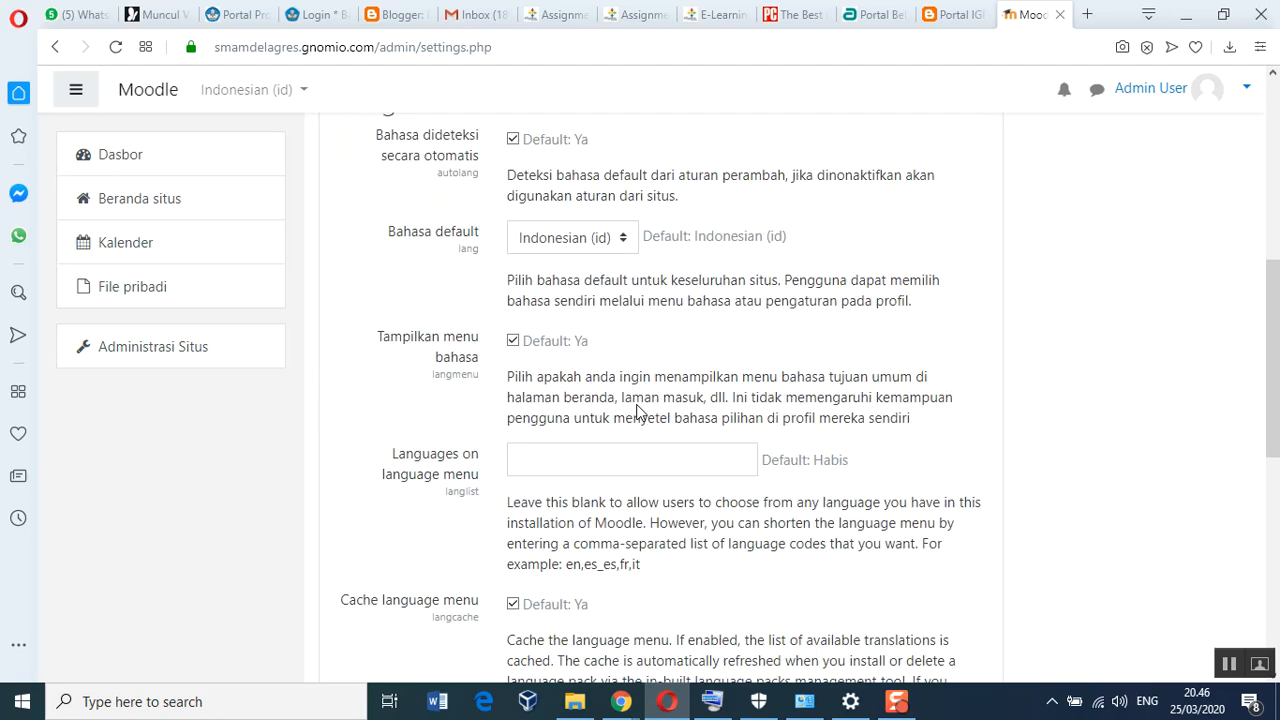
scroll(638, 405, "down", 4)
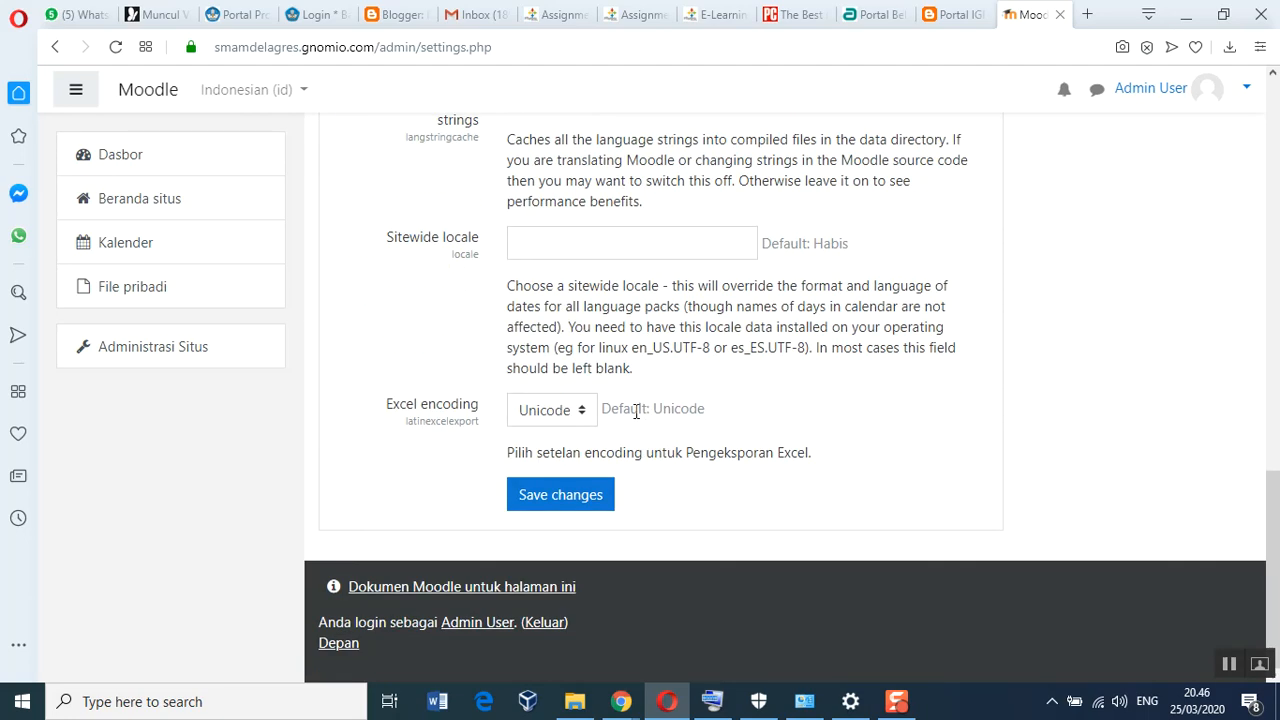
scroll(636, 413, "up", 14)
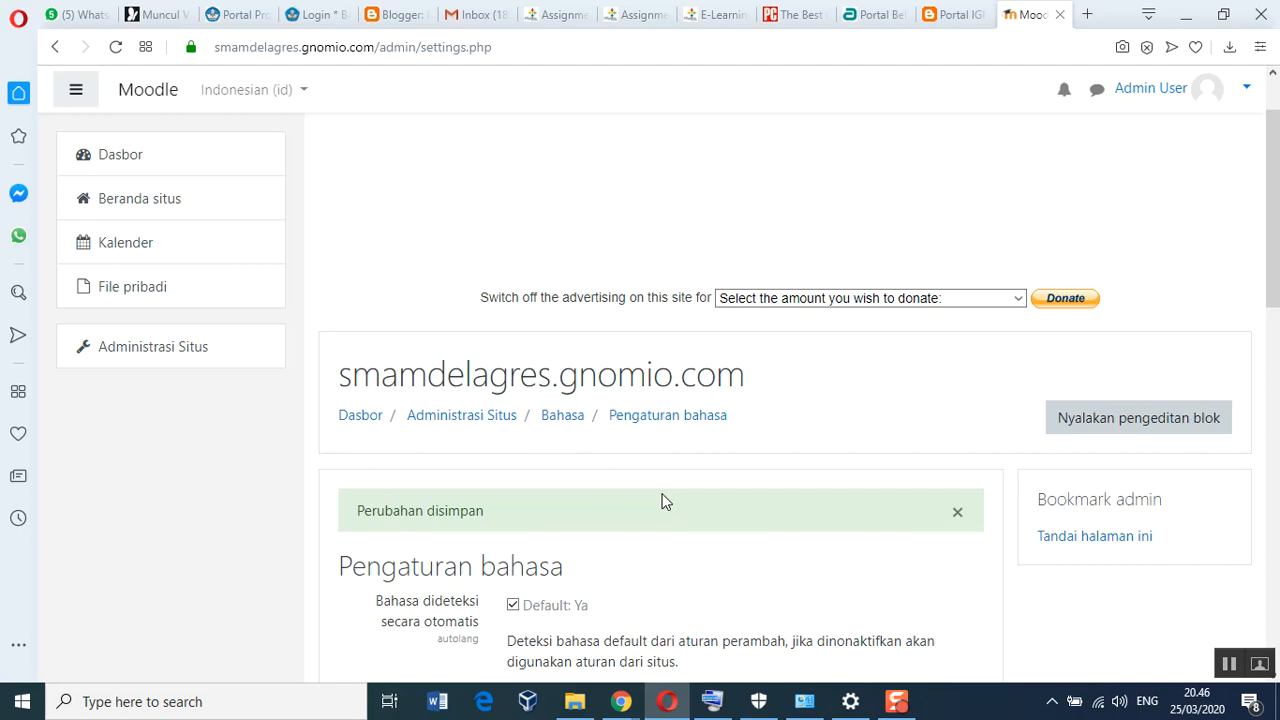
Return to Administrasi Situs and open Site security settings from the Security section
left_click(173, 354)
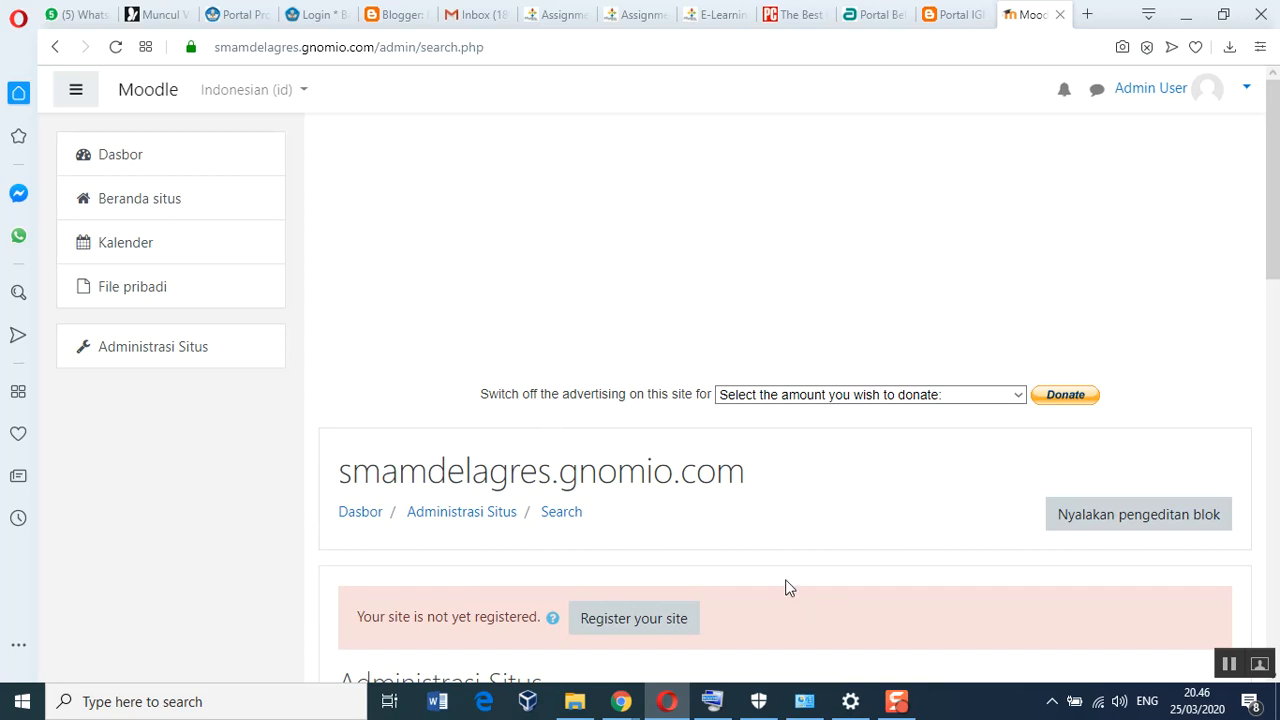
scroll(786, 589, "down", 2)
scroll(786, 589, "down", 3)
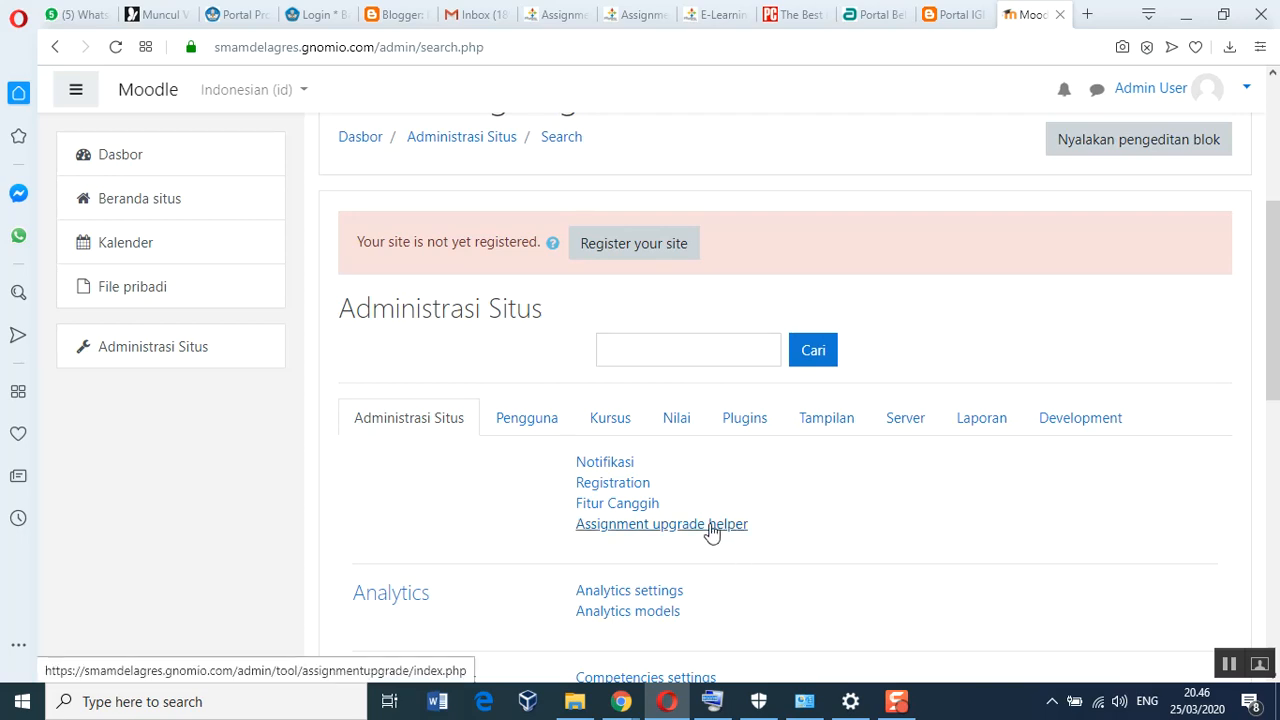
scroll(716, 530, "down", 4)
scroll(709, 532, "down", 2)
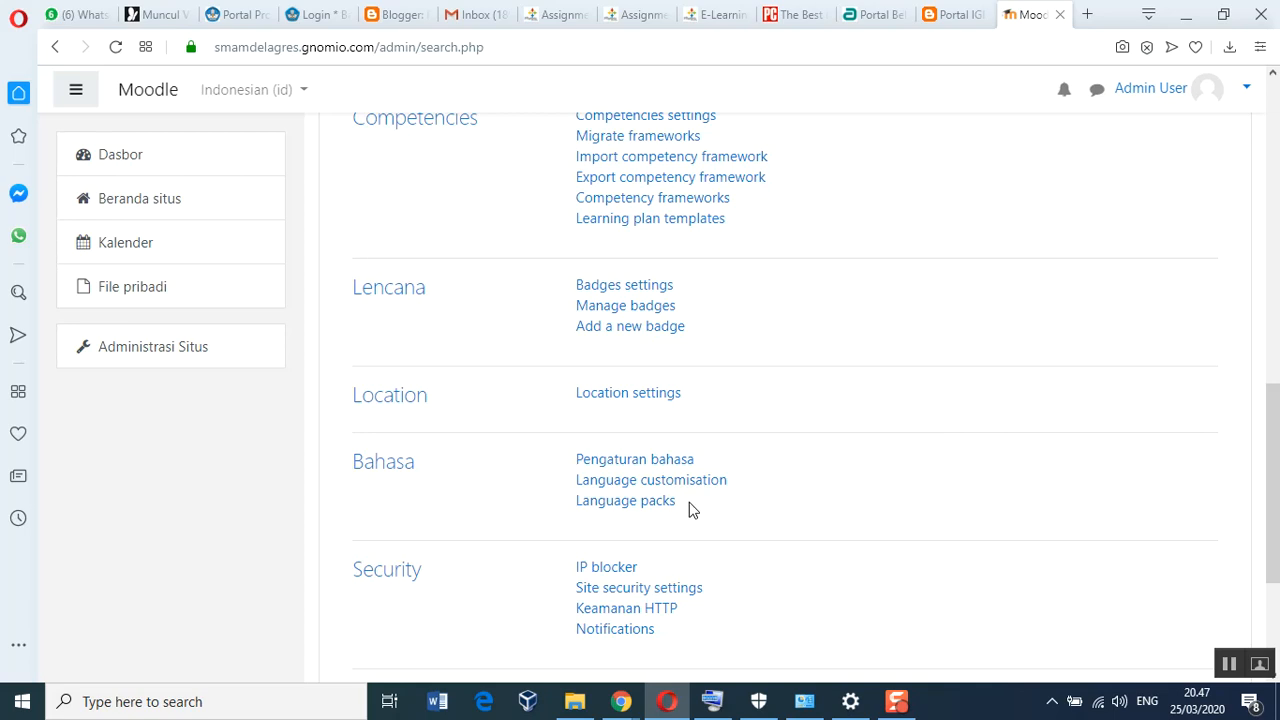
scroll(688, 510, "down", 1)
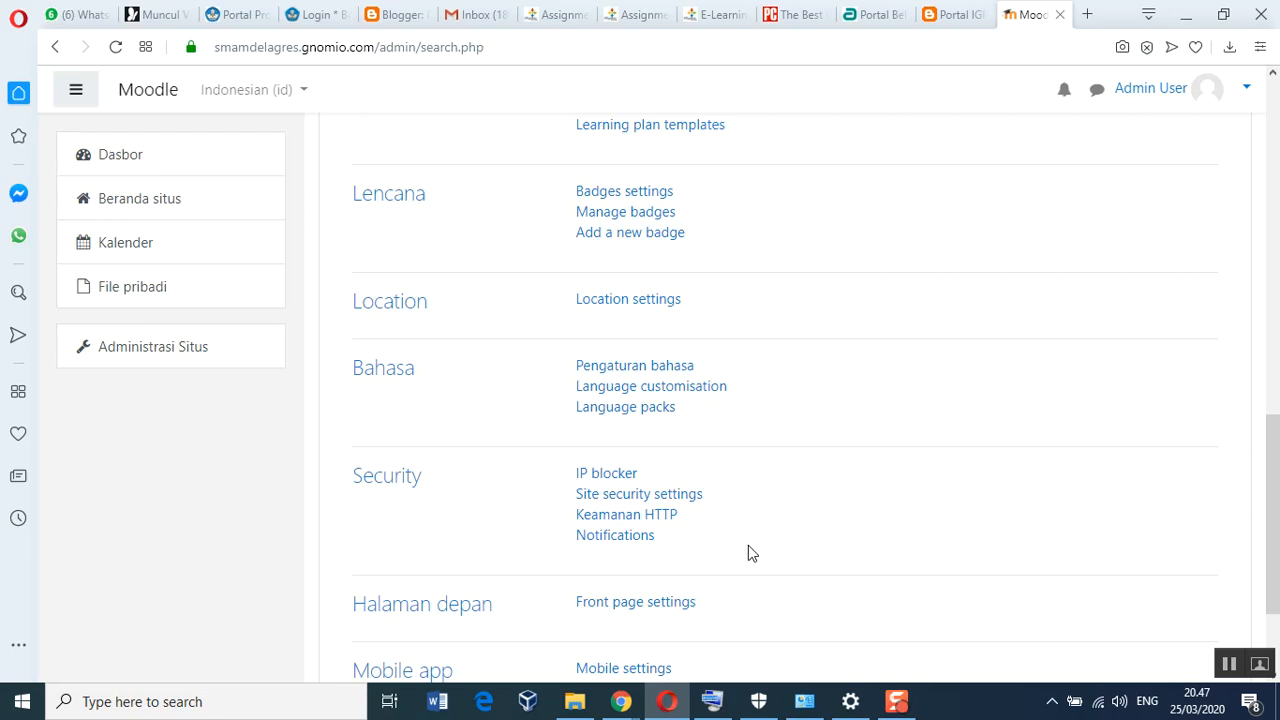
left_click(624, 500)
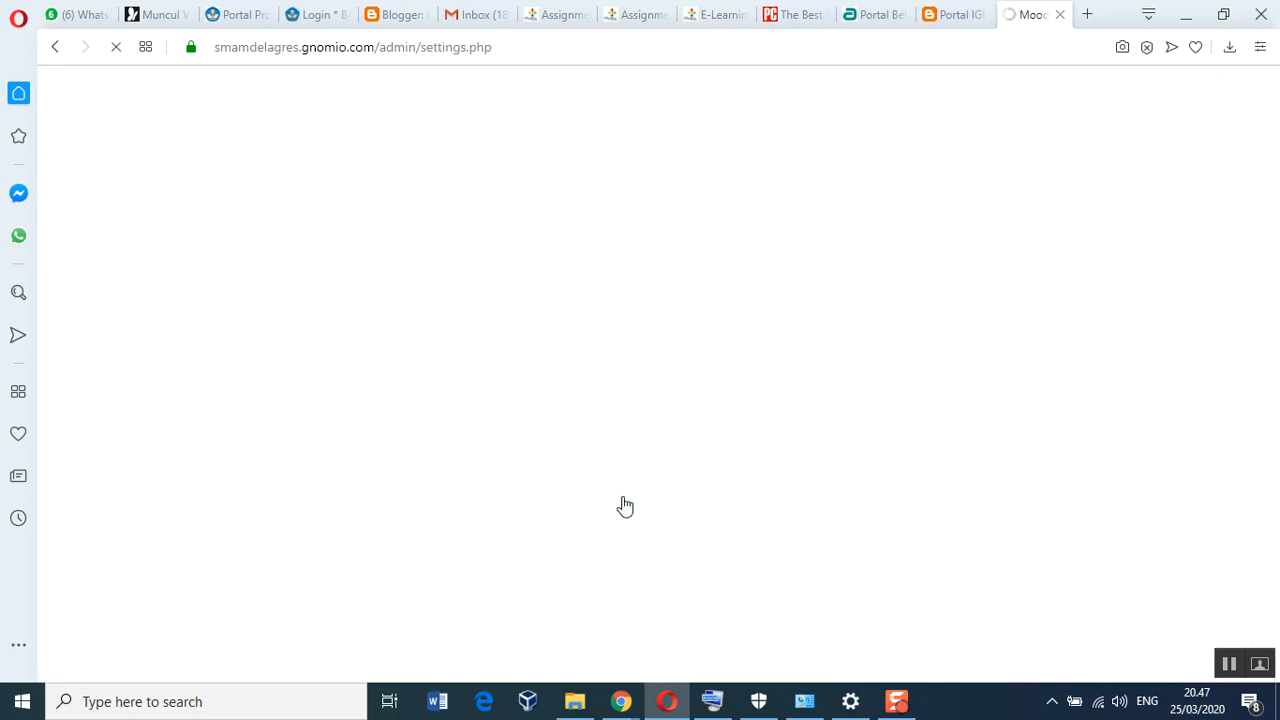
Set the Digits, Lowercase, Uppercase and Non-alphanumeric password requirements each to 0
scroll(686, 457, "down", 10)
scroll(676, 472, "down", 12)
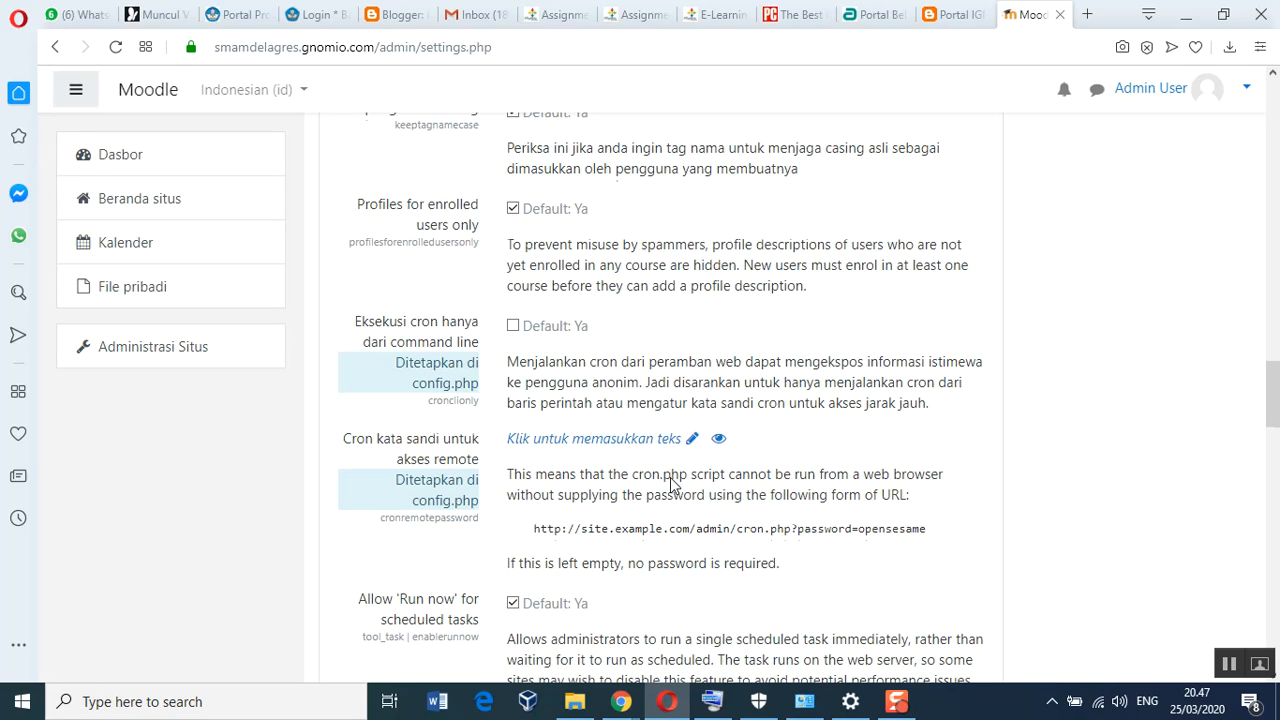
scroll(670, 484, "down", 8)
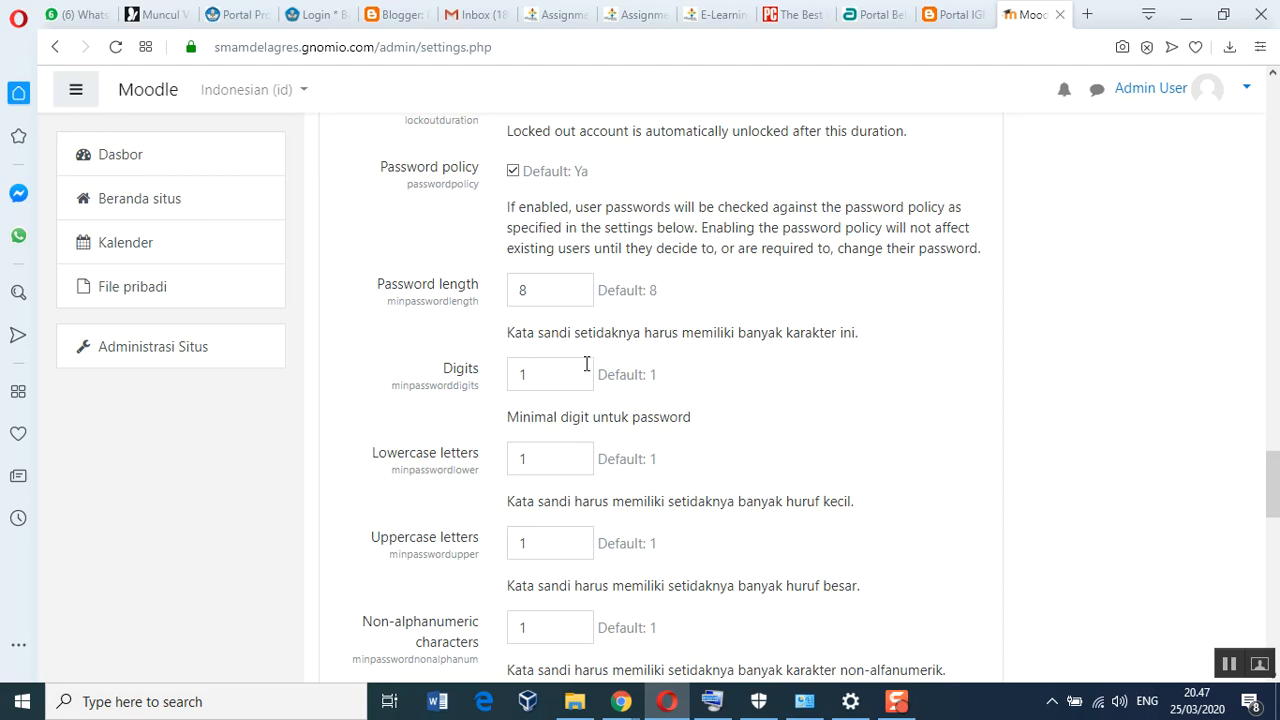
left_click_drag(566, 374, 510, 375)
type("0")
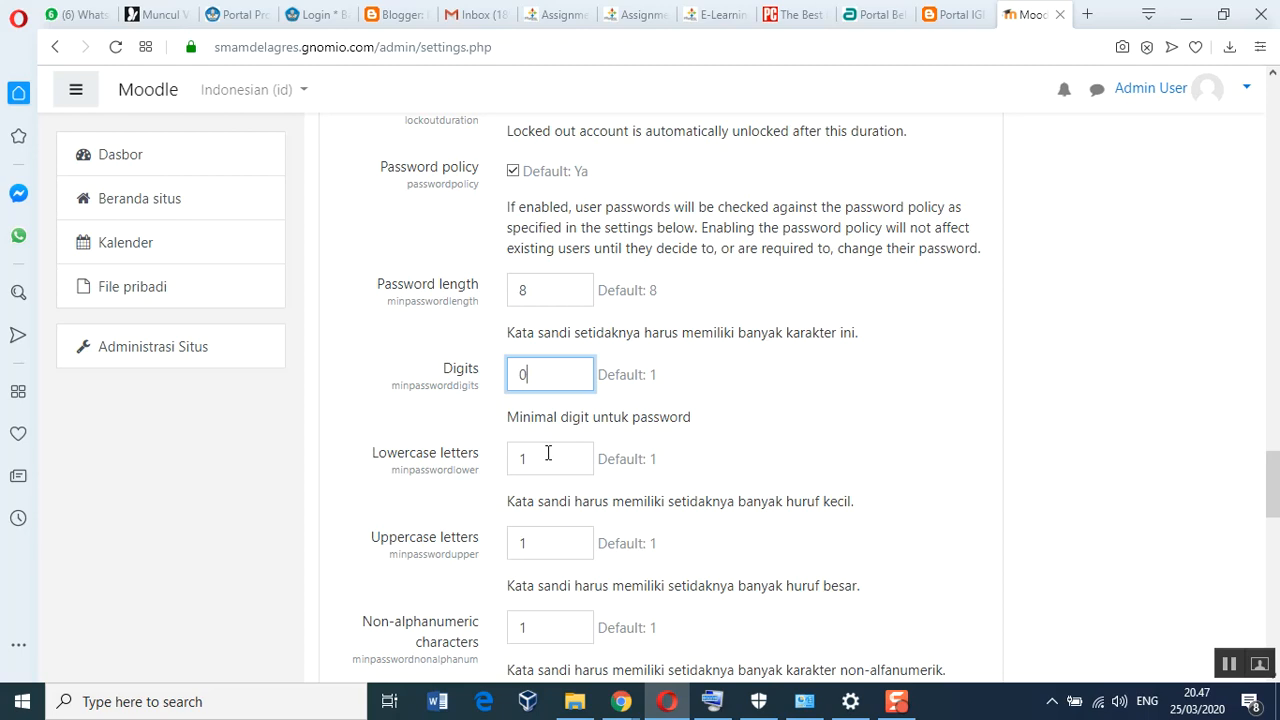
left_click_drag(546, 459, 513, 459)
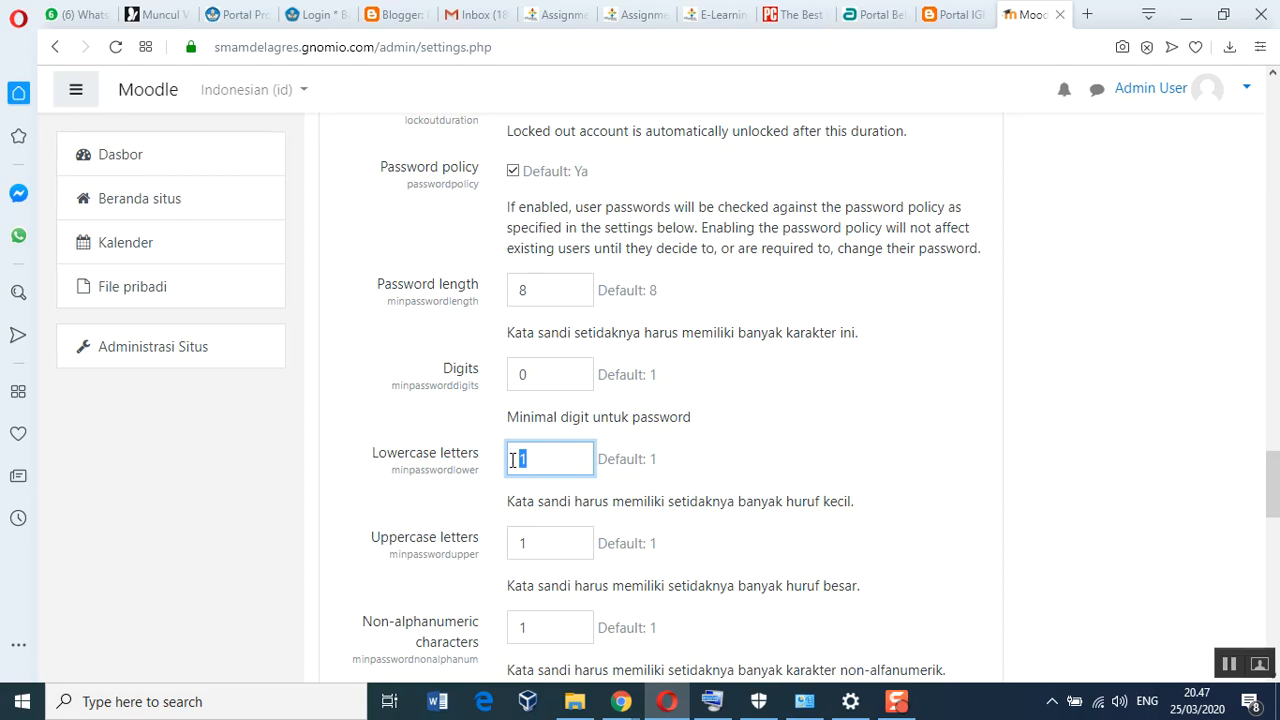
type("0")
key("Tab")
type("0")
scroll(494, 580, "down", 2)
key("Tab")
type("0")
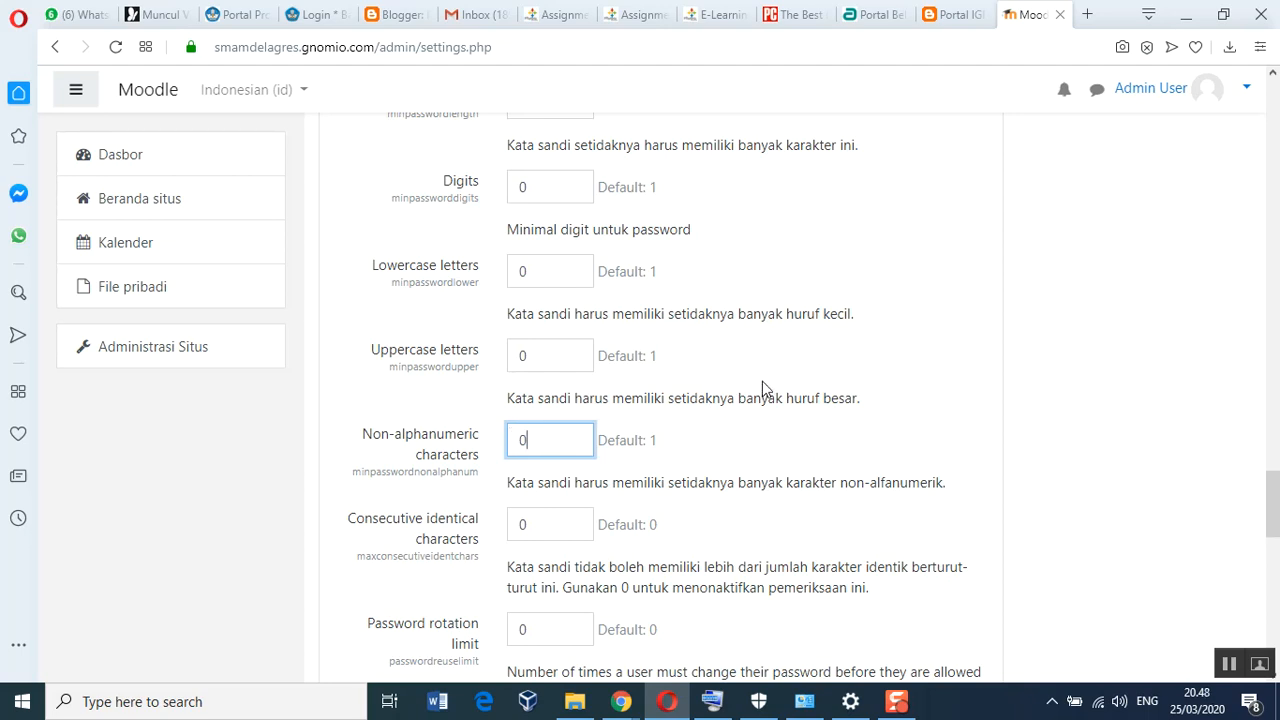
Save the Site security settings with the relaxed password policy
scroll(762, 381, "up", 1)
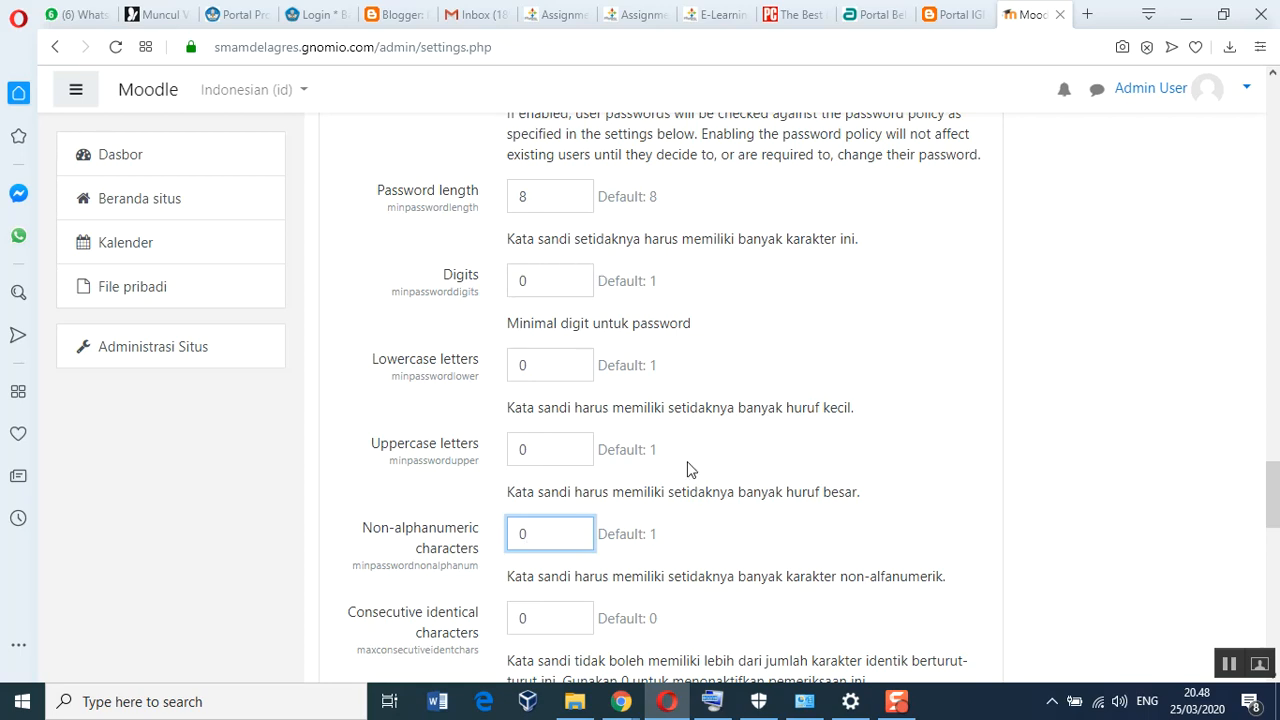
scroll(688, 470, "down", 5)
scroll(648, 405, "up", 3)
scroll(648, 405, "up", 1)
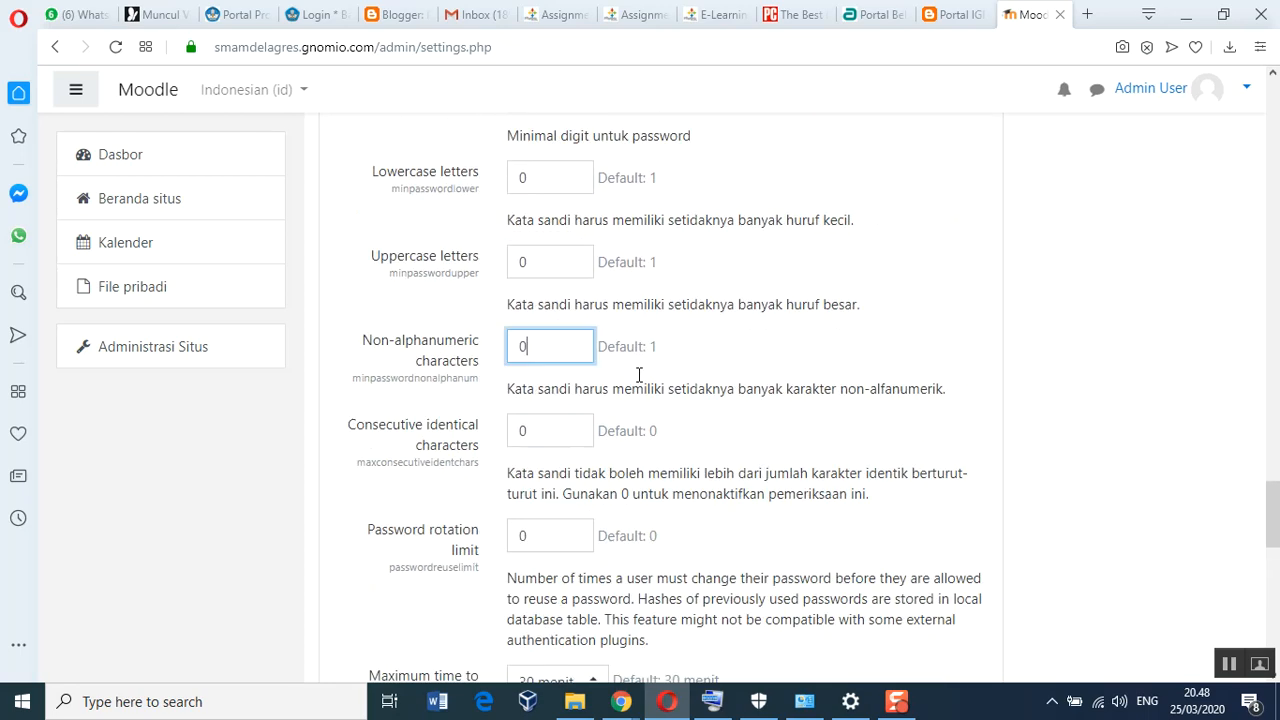
scroll(648, 508, "down", 4)
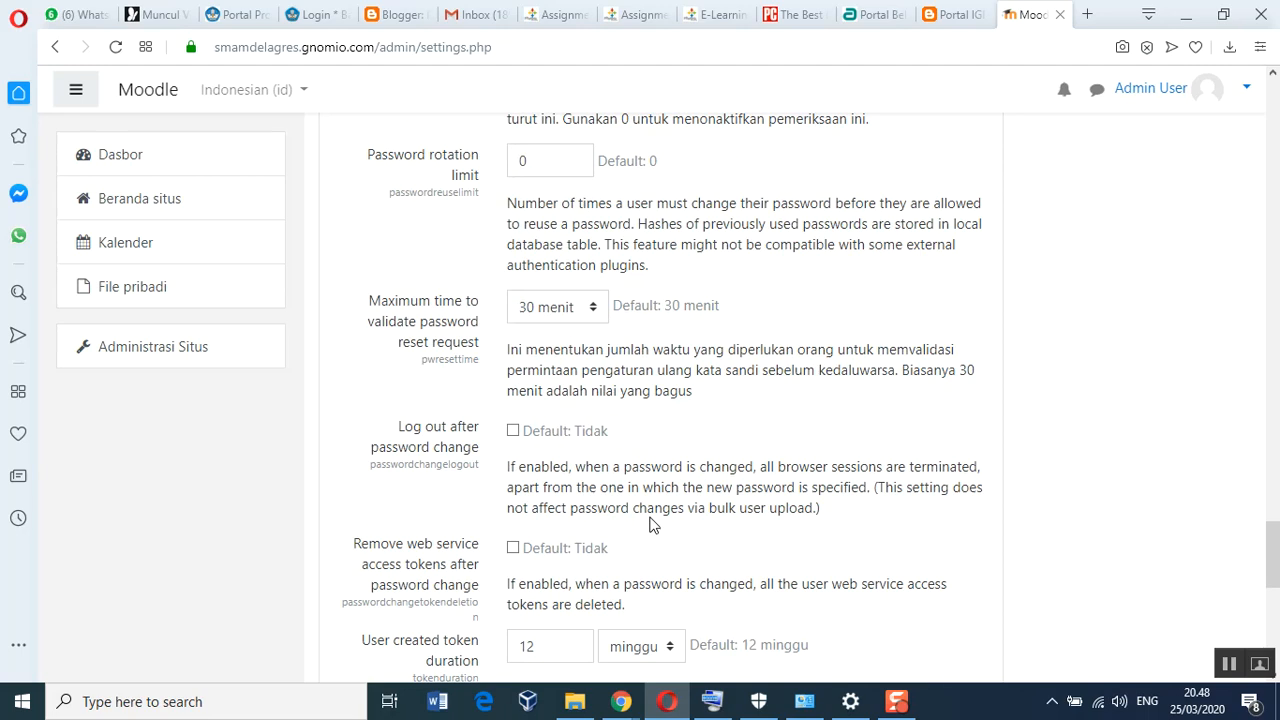
scroll(650, 524, "down", 8)
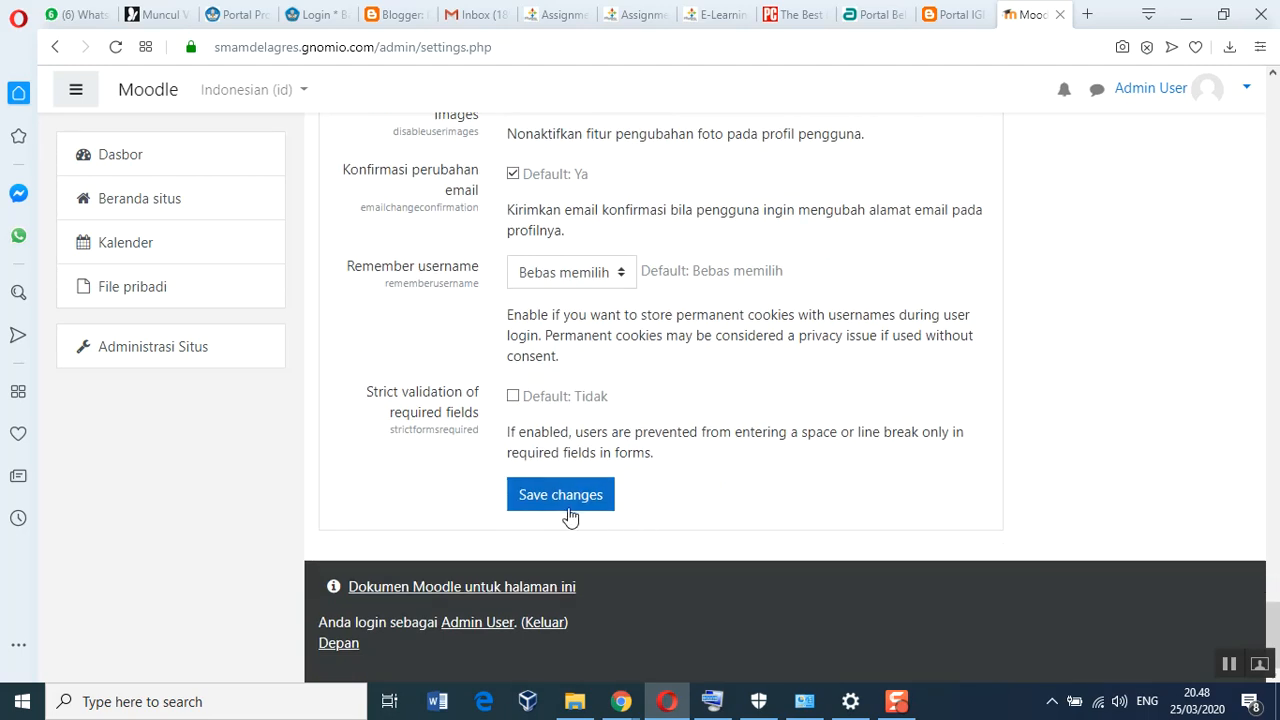
left_click(558, 502)
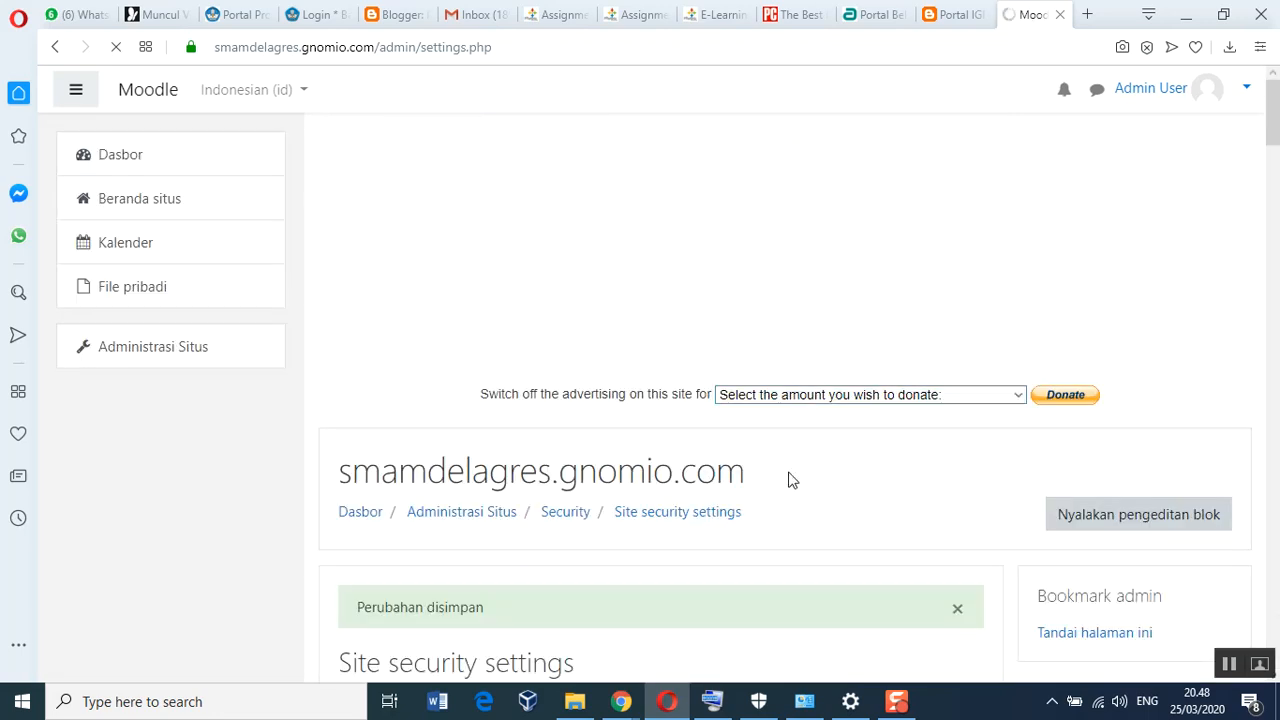
Scroll the reloaded Site security page to find the 'Perubahan disimpan' confirmation
scroll(700, 550, "down", 1)
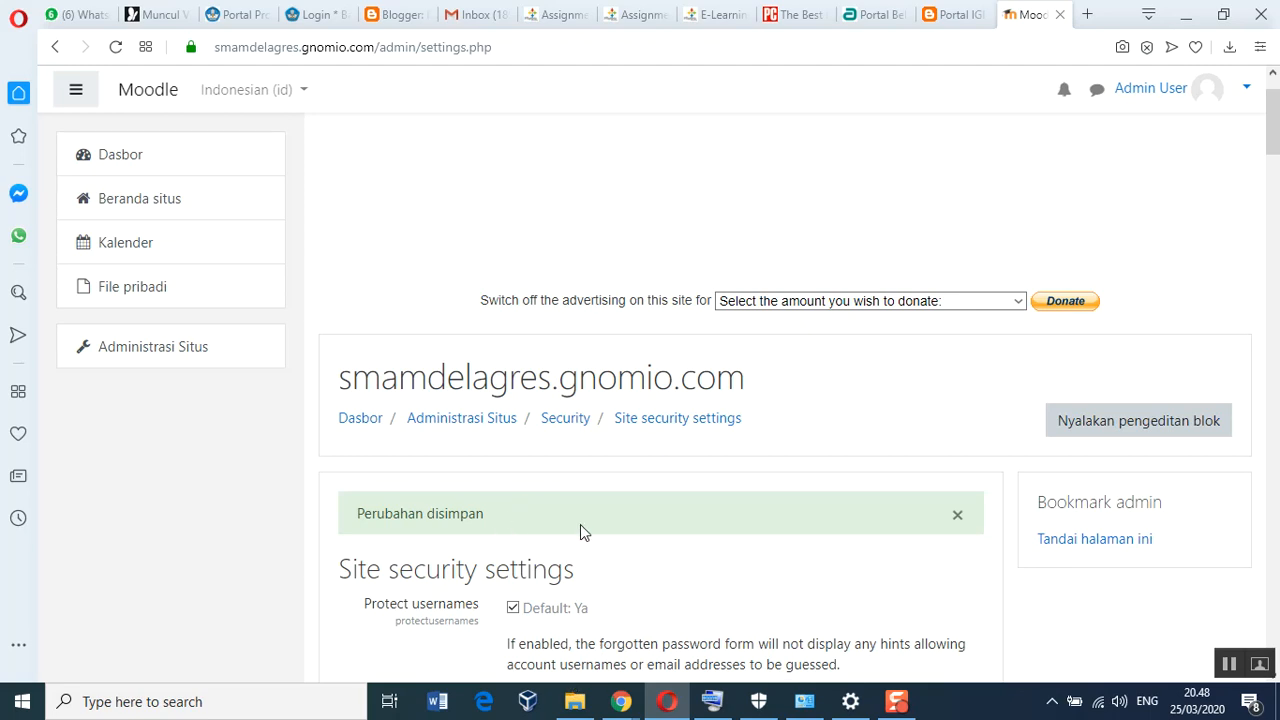
scroll(580, 524, "up", 1)
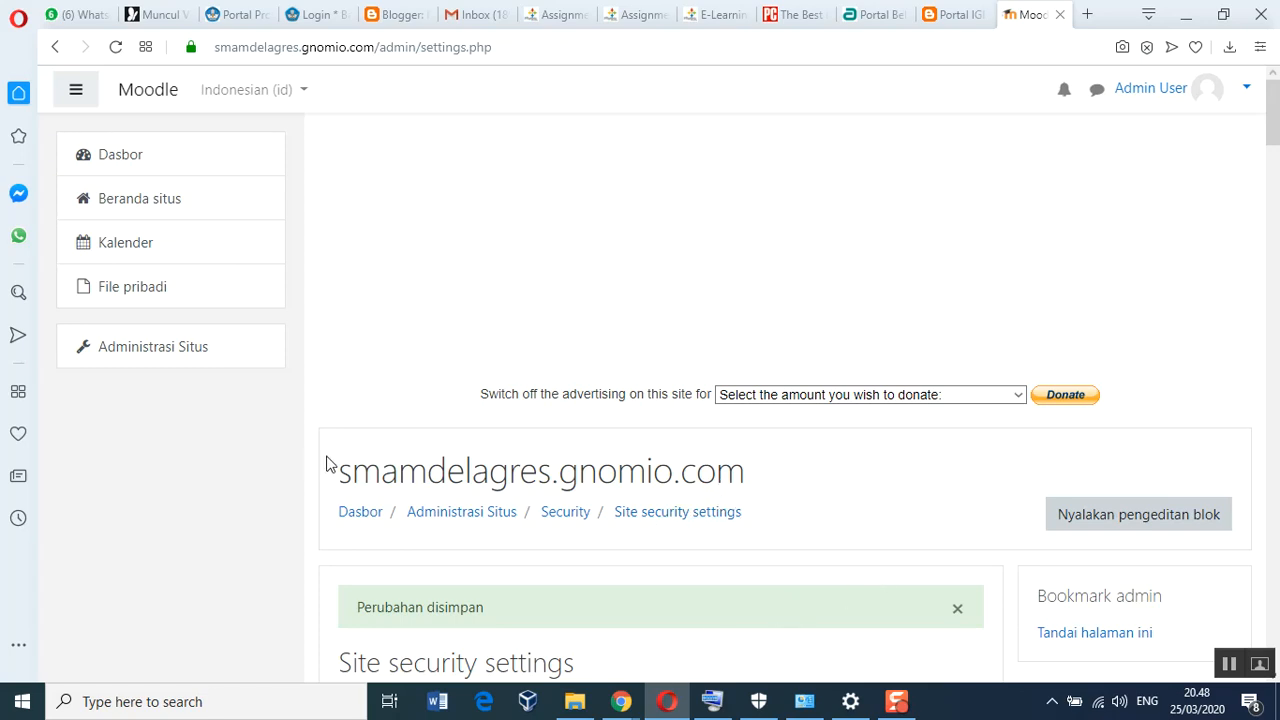
scroll(665, 463, "down", 3)
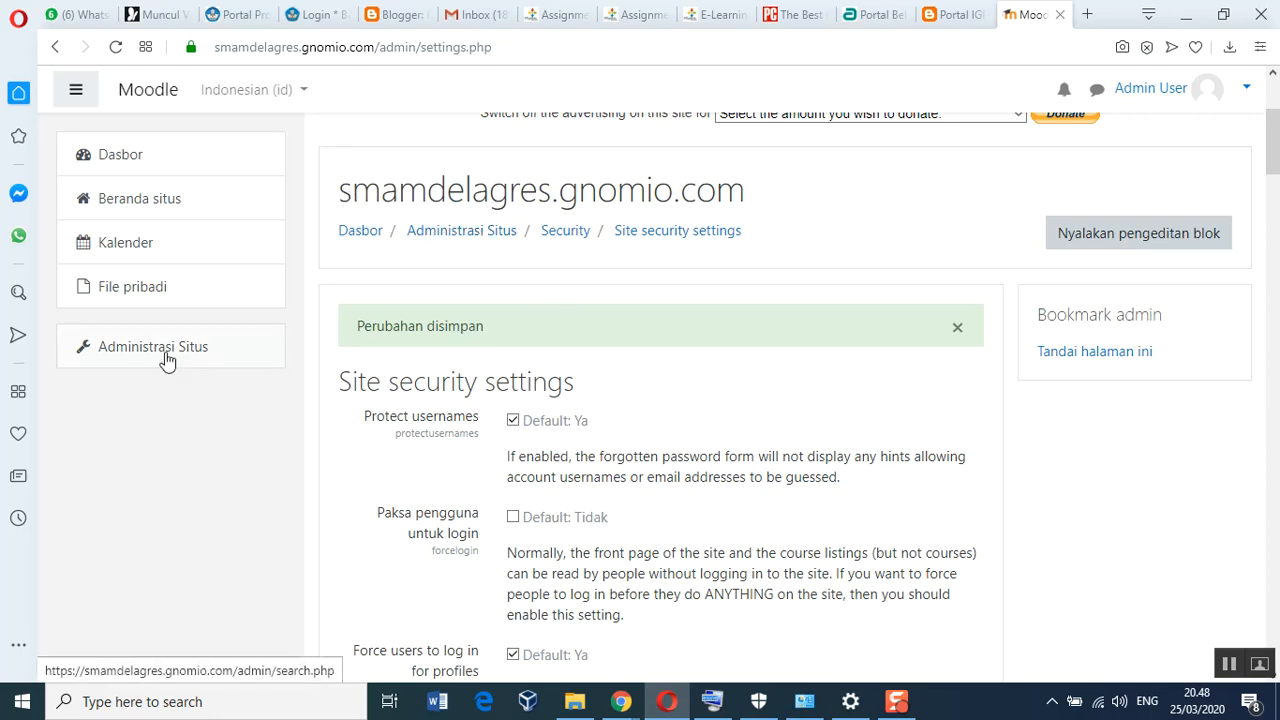
Go to Administrasi Situs and open the Front page settings
left_click(106, 358)
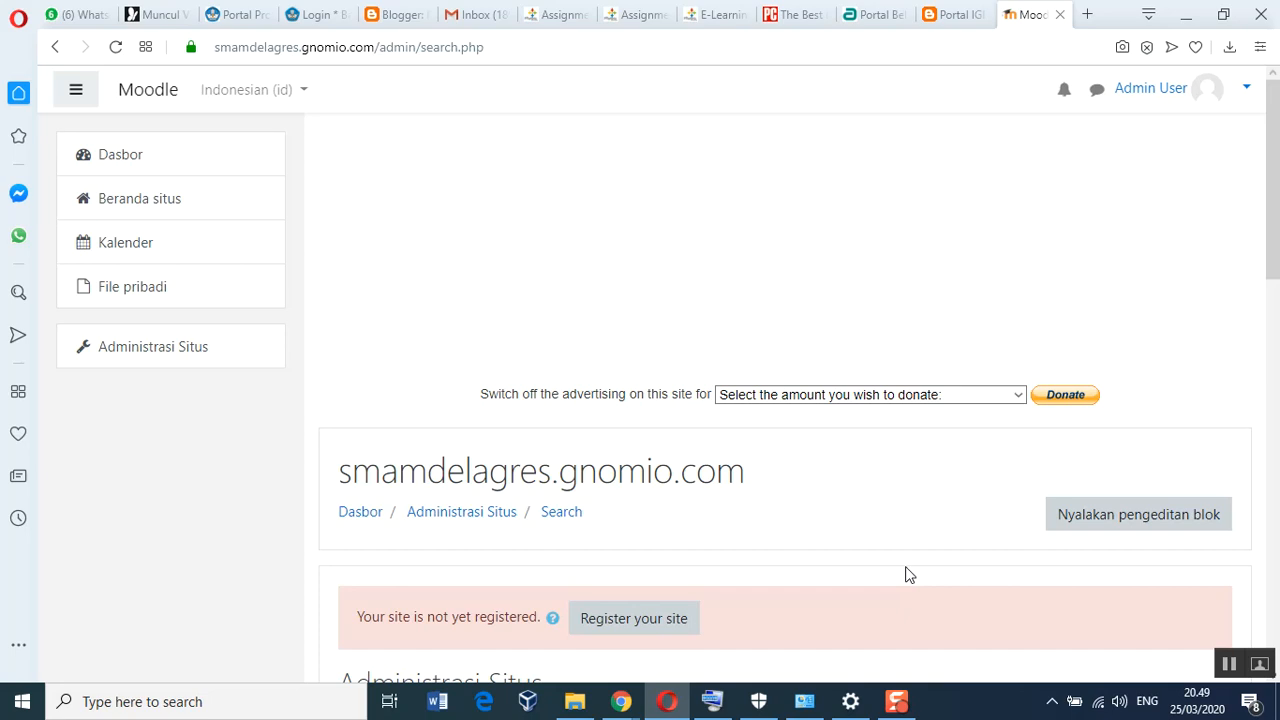
scroll(906, 574, "down", 4)
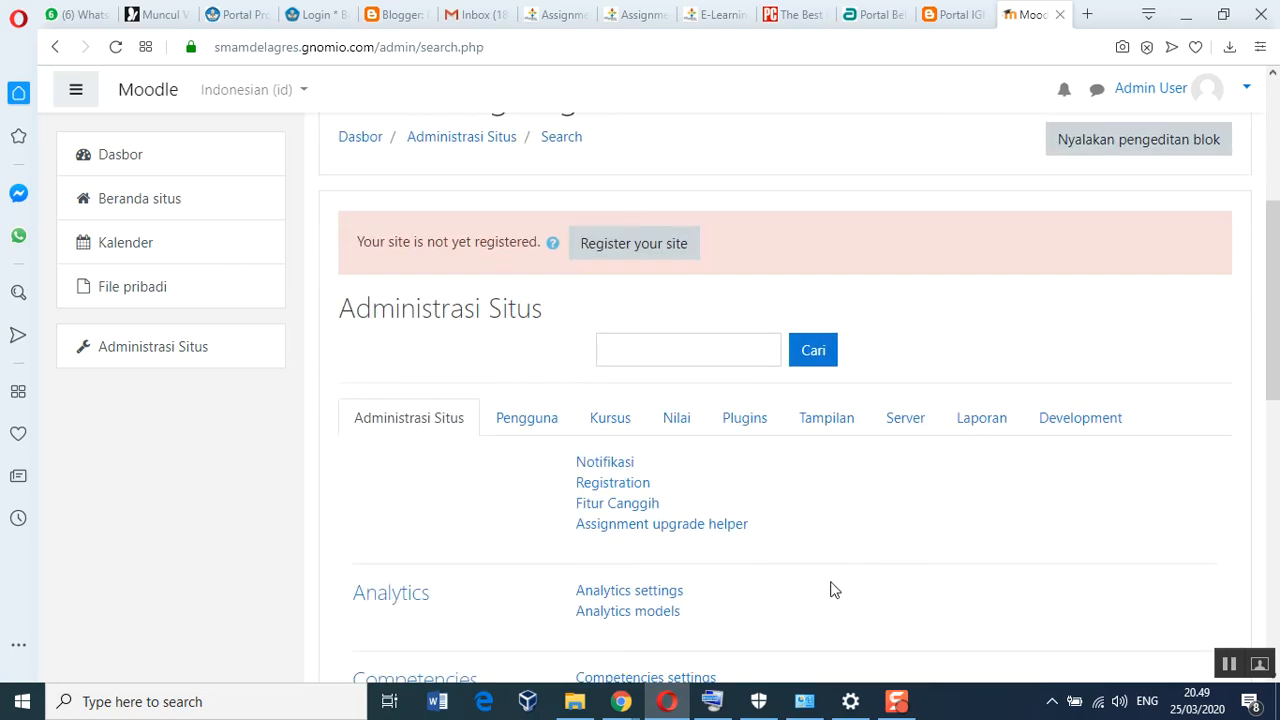
scroll(791, 566, "down", 3)
scroll(788, 567, "down", 4)
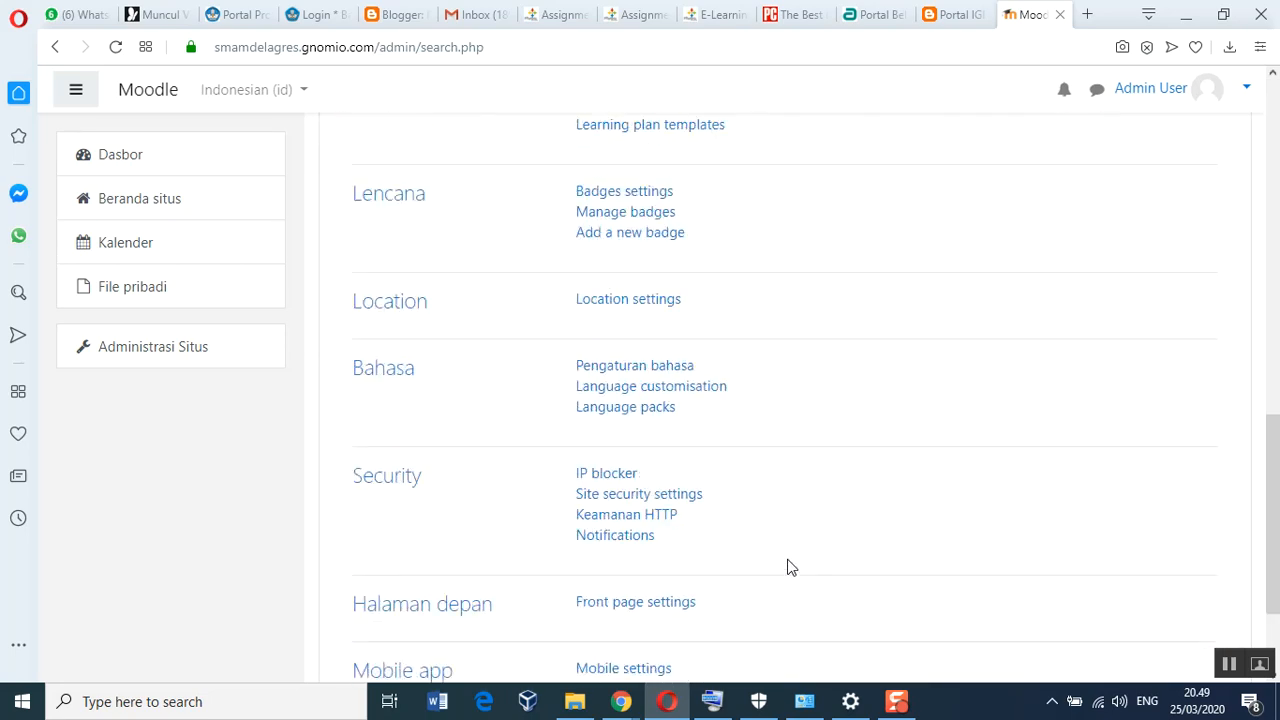
scroll(788, 567, "down", 2)
left_click(633, 441)
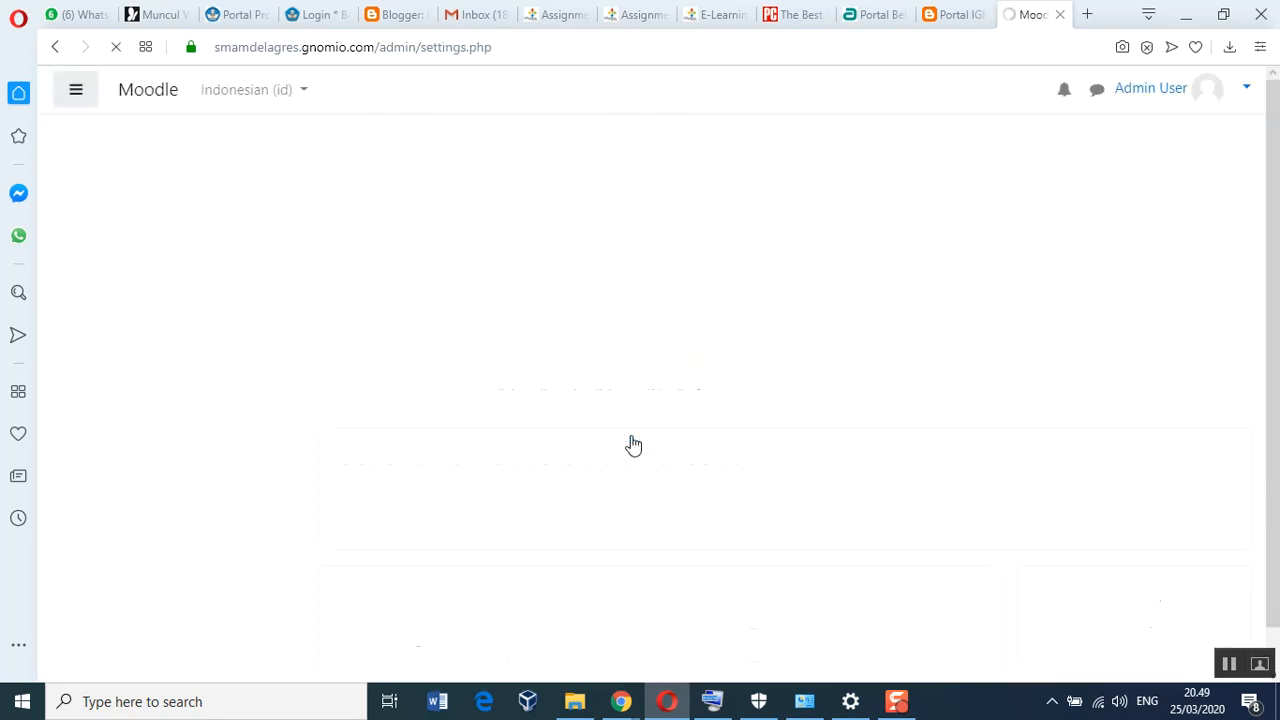
scroll(905, 522, "down", 2)
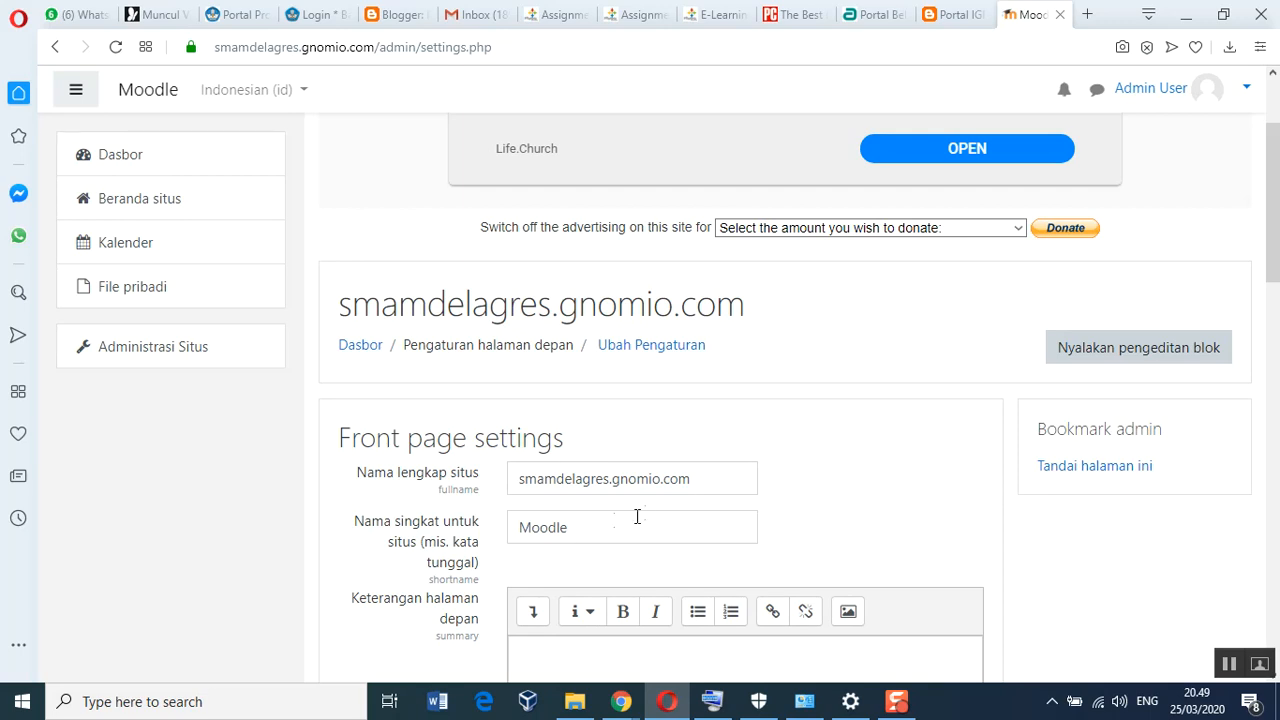
Replace Nama lengkap situs with 'E-Learning M8 Gresik - SMA Sang Juara'
left_click(714, 478)
left_click_drag(714, 478, 506, 480)
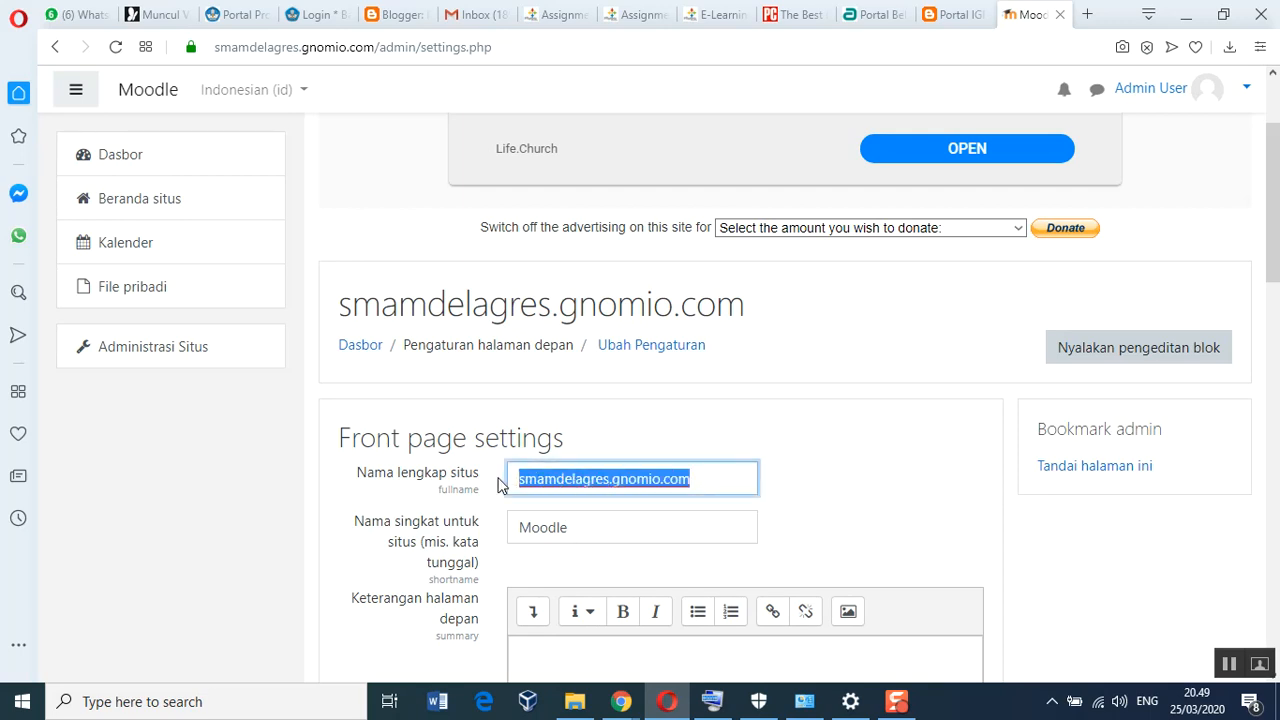
type("E")
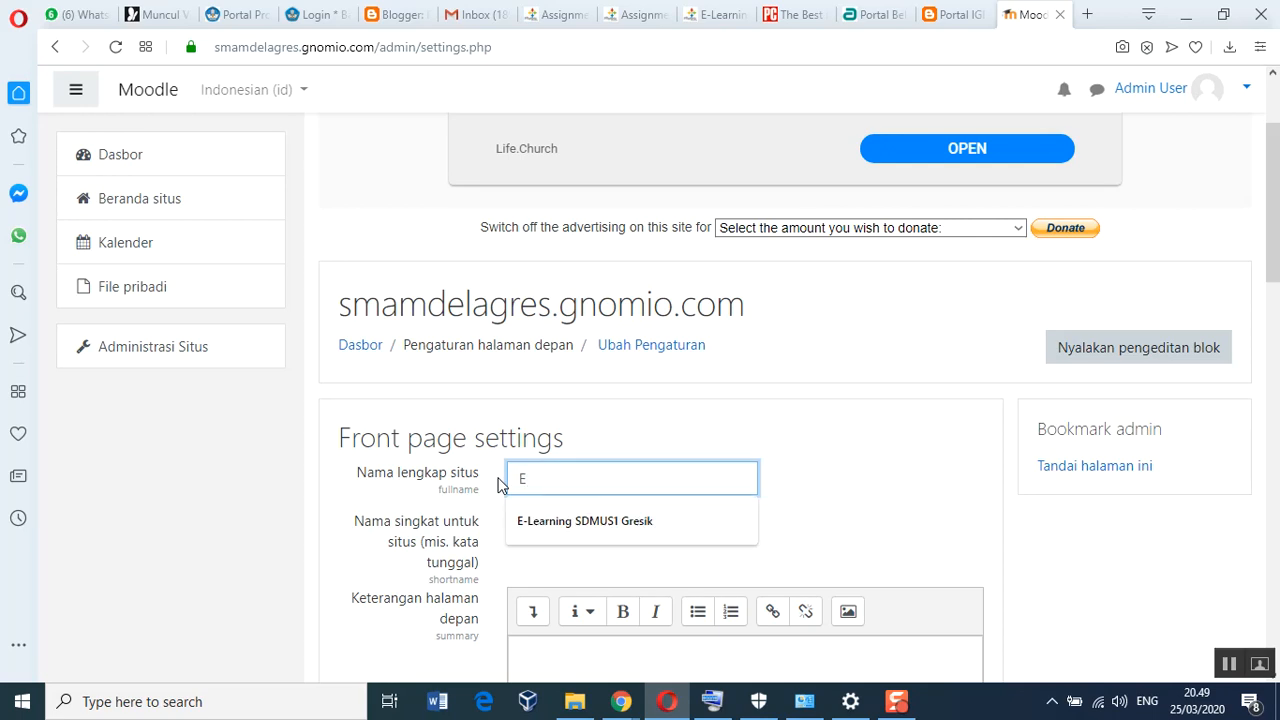
type("-Lerani")
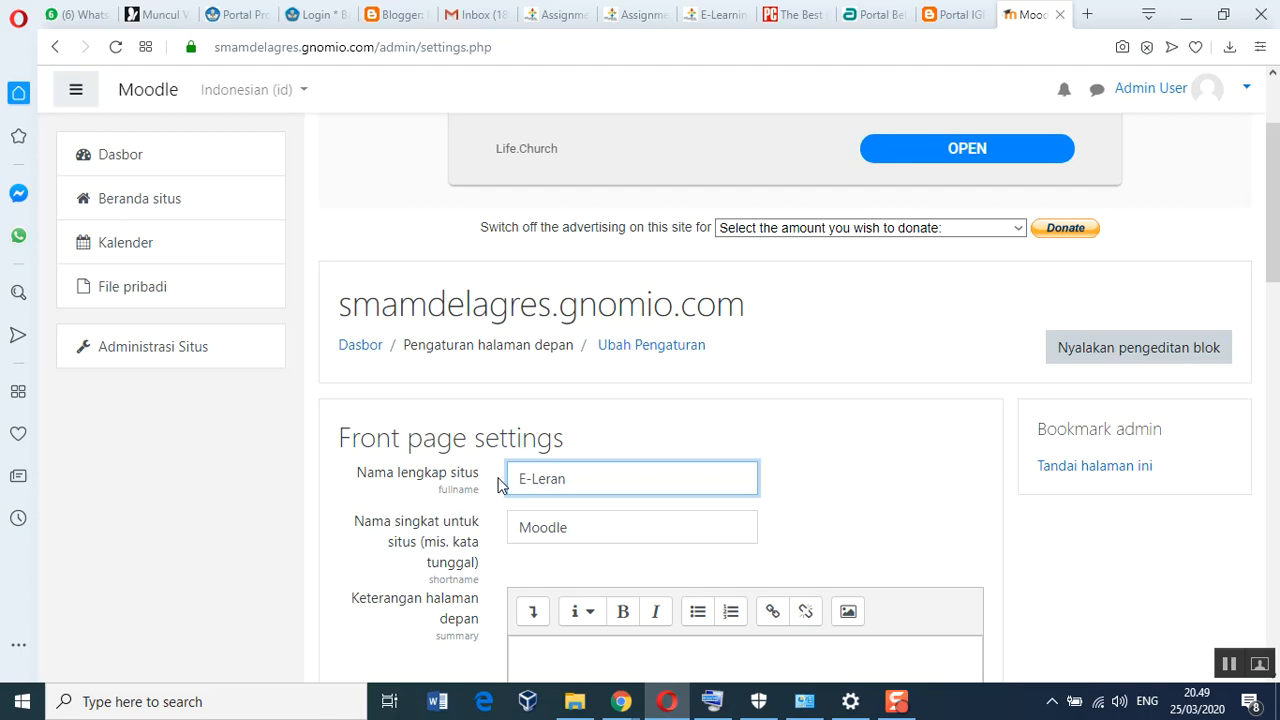
key("BackSpace")
key("BackSpace")
key("BackSpace")
type("arning M8 Gresik - S")
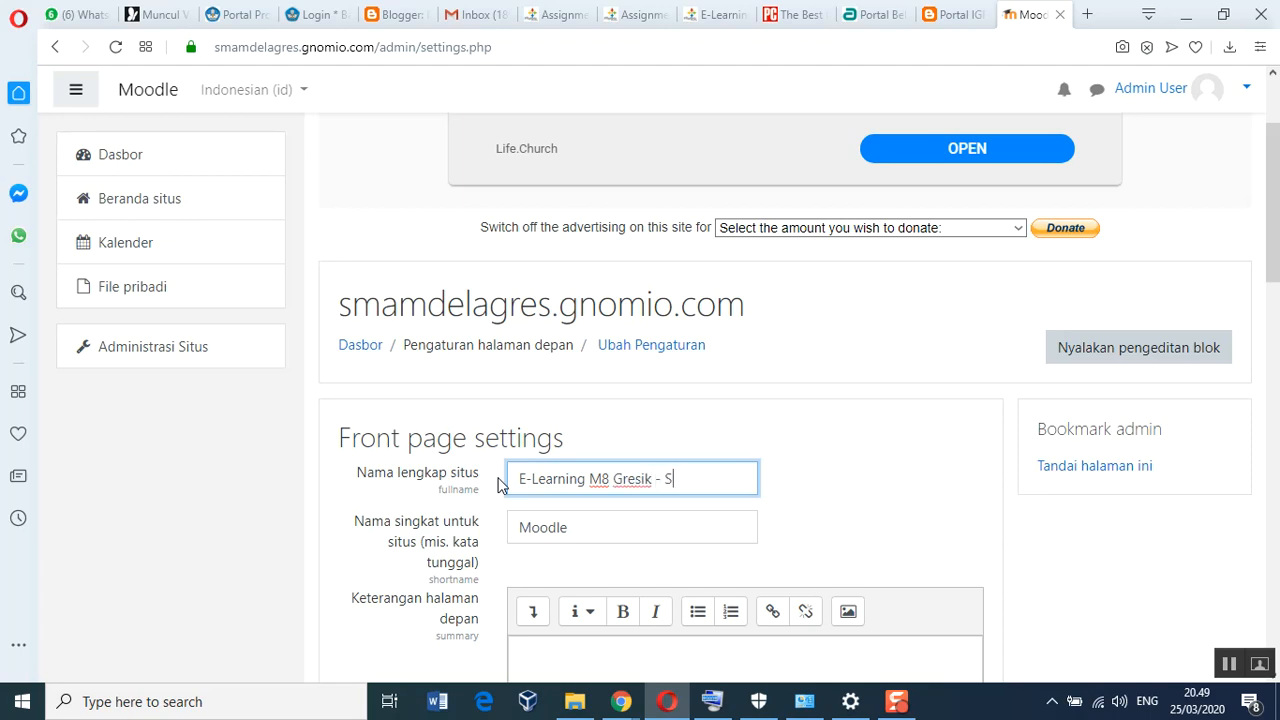
type("MA Sang juara")
key("Left")
key("Left")
key("Left")
type("J")
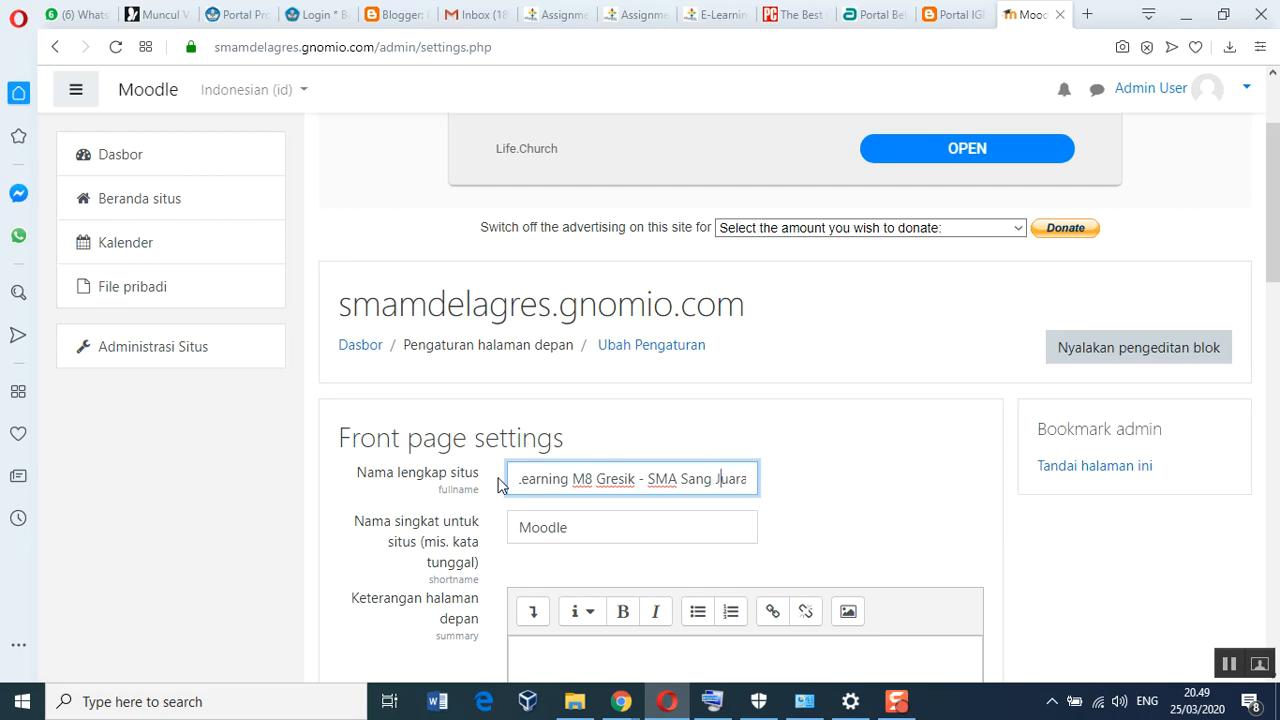
double_click(584, 530)
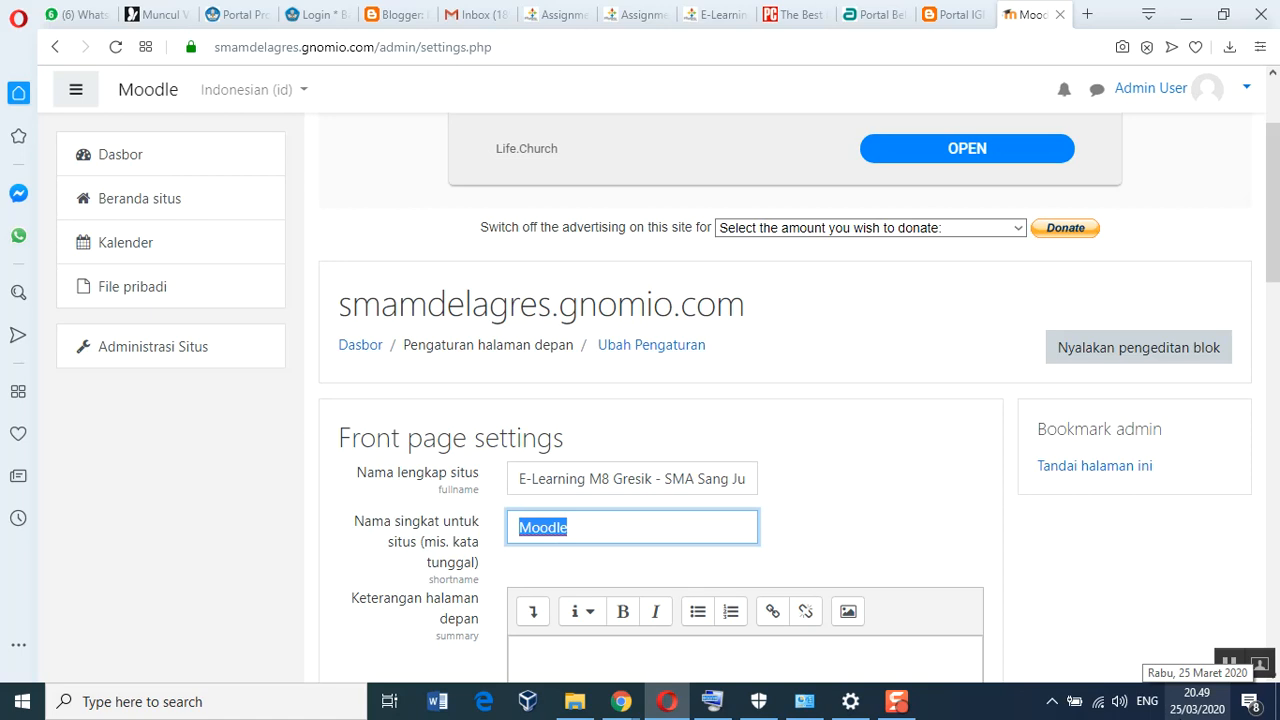
Enter short name 'LMS-SangJura' and summary 'E-learning SMA Muhammadiyah 8 Cerme Gresik - SMA Sang Juara'
type("LMS")
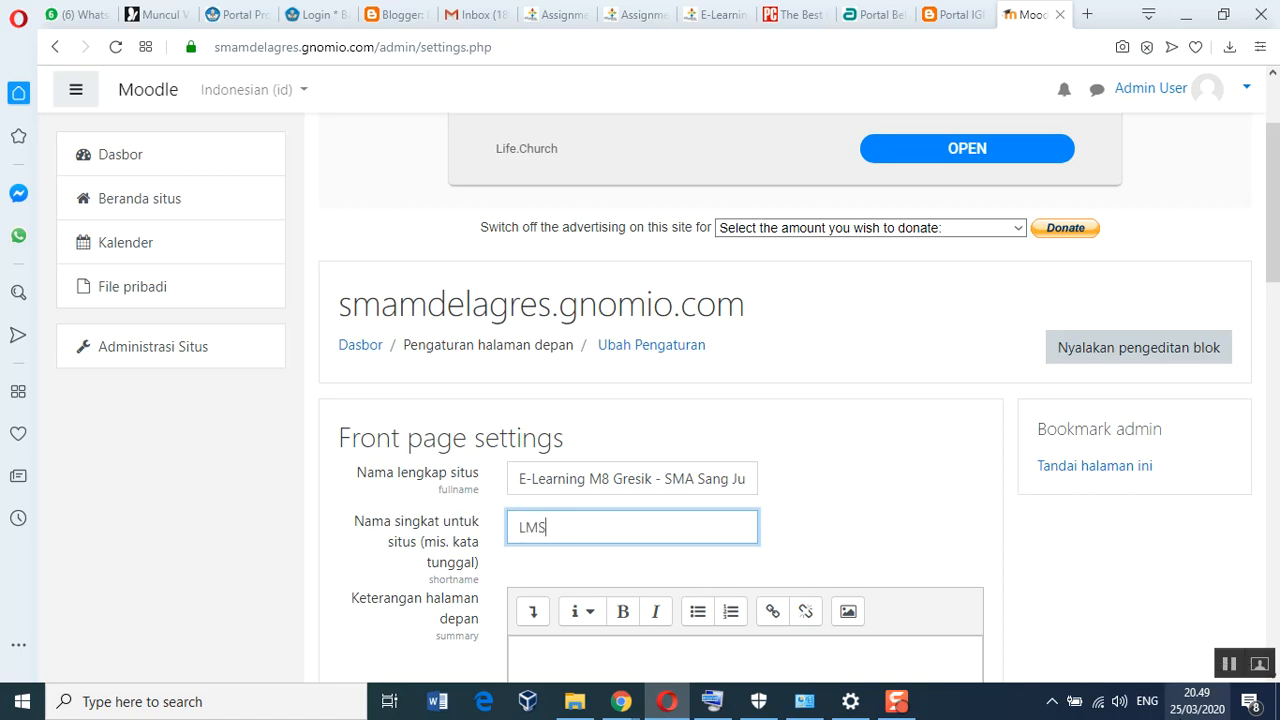
type("-SangJura")
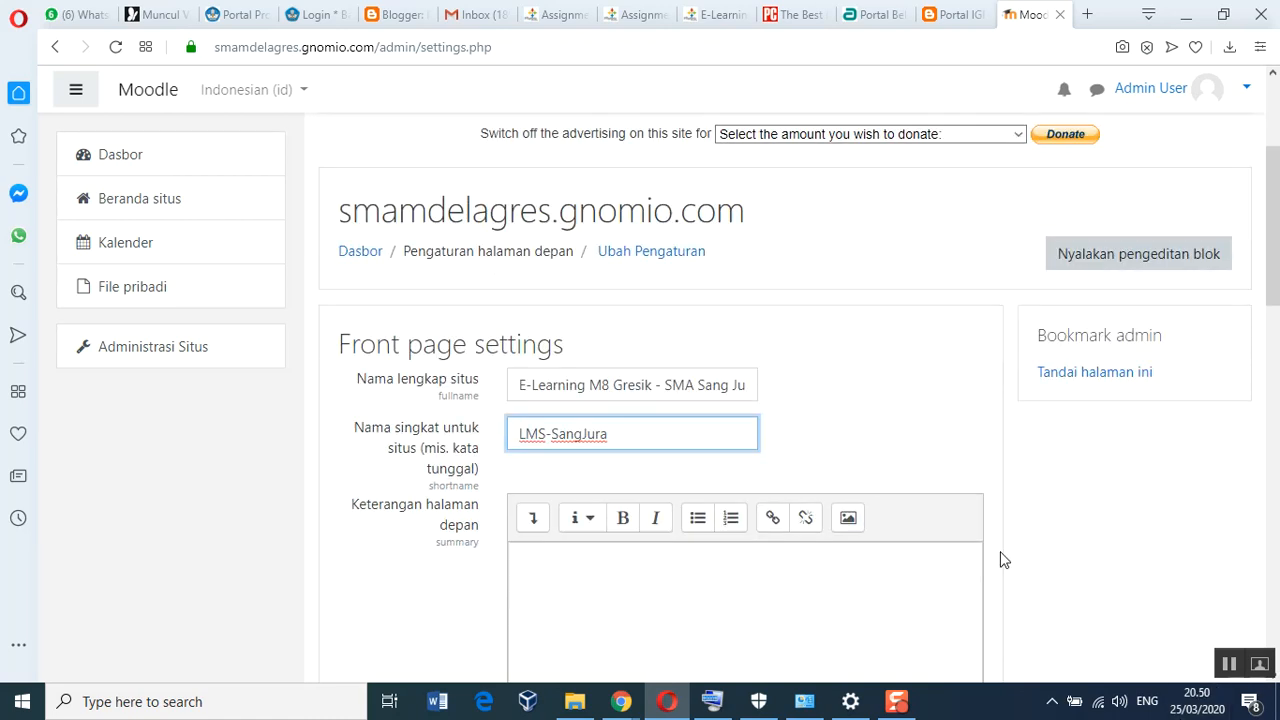
scroll(737, 531, "down", 1)
left_click(623, 503)
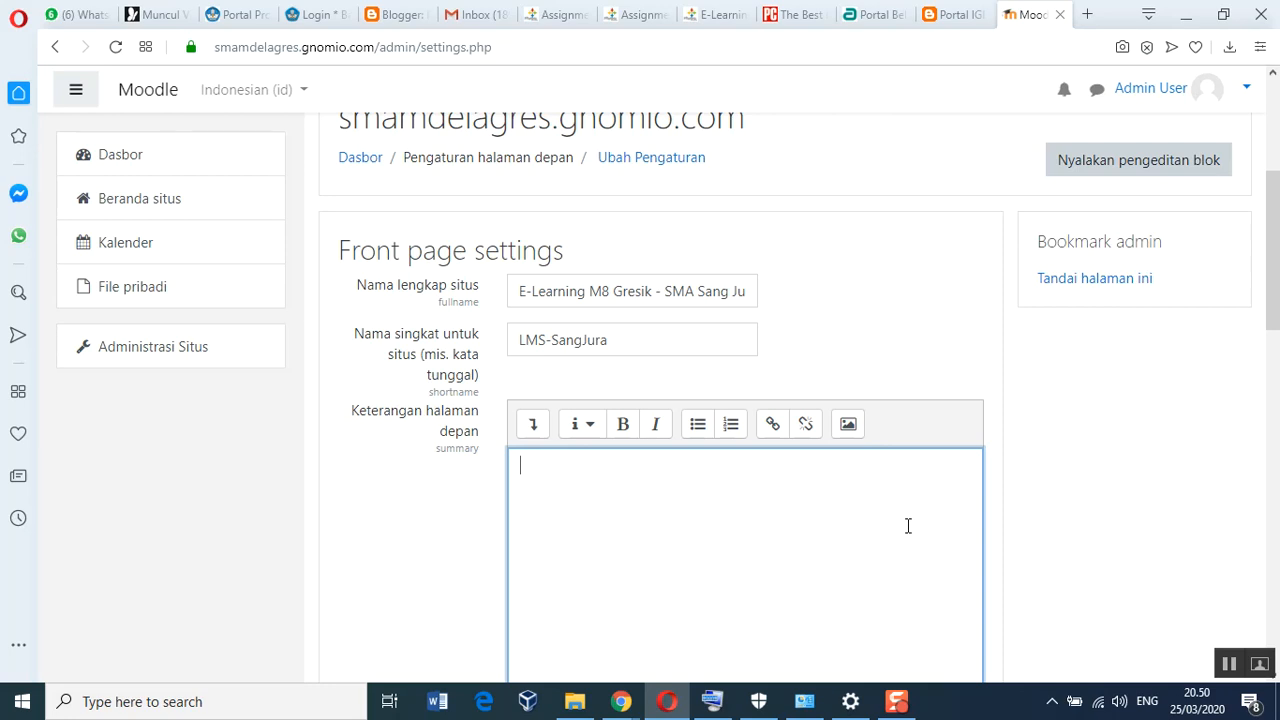
type("E-learning ")
type("y")
type("SMA Muha")
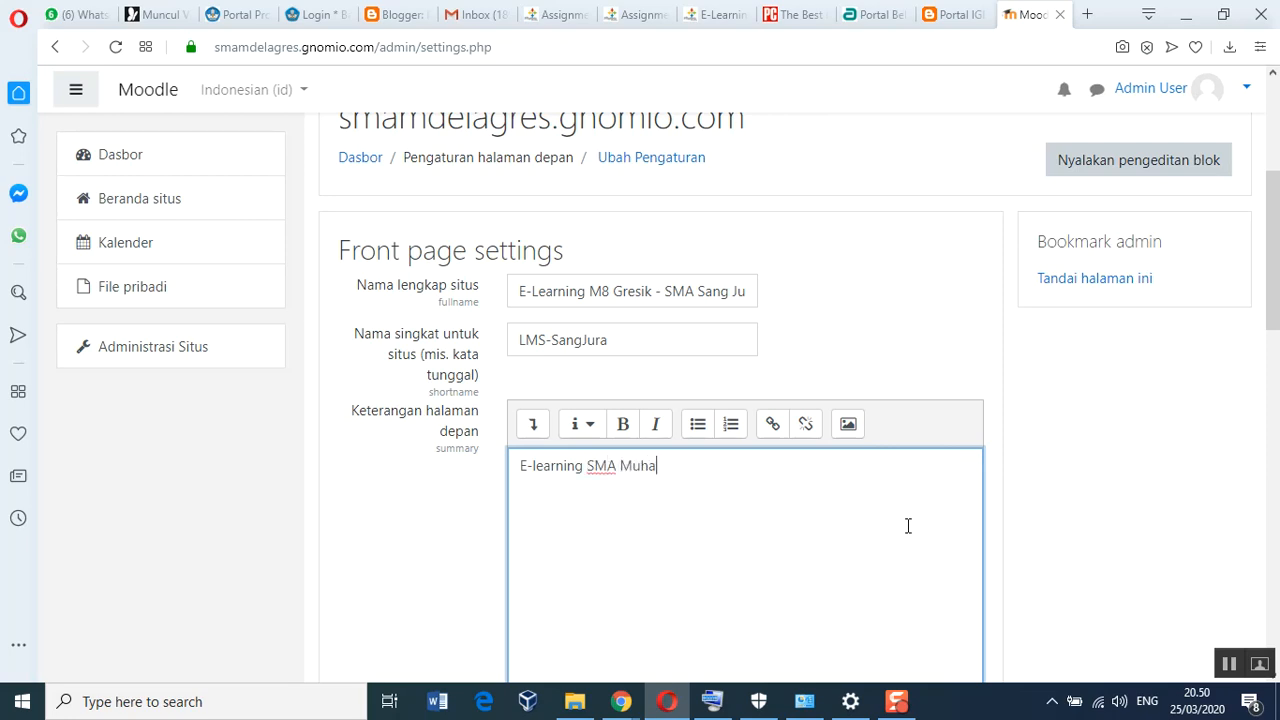
type("mmadiyah 8 ")
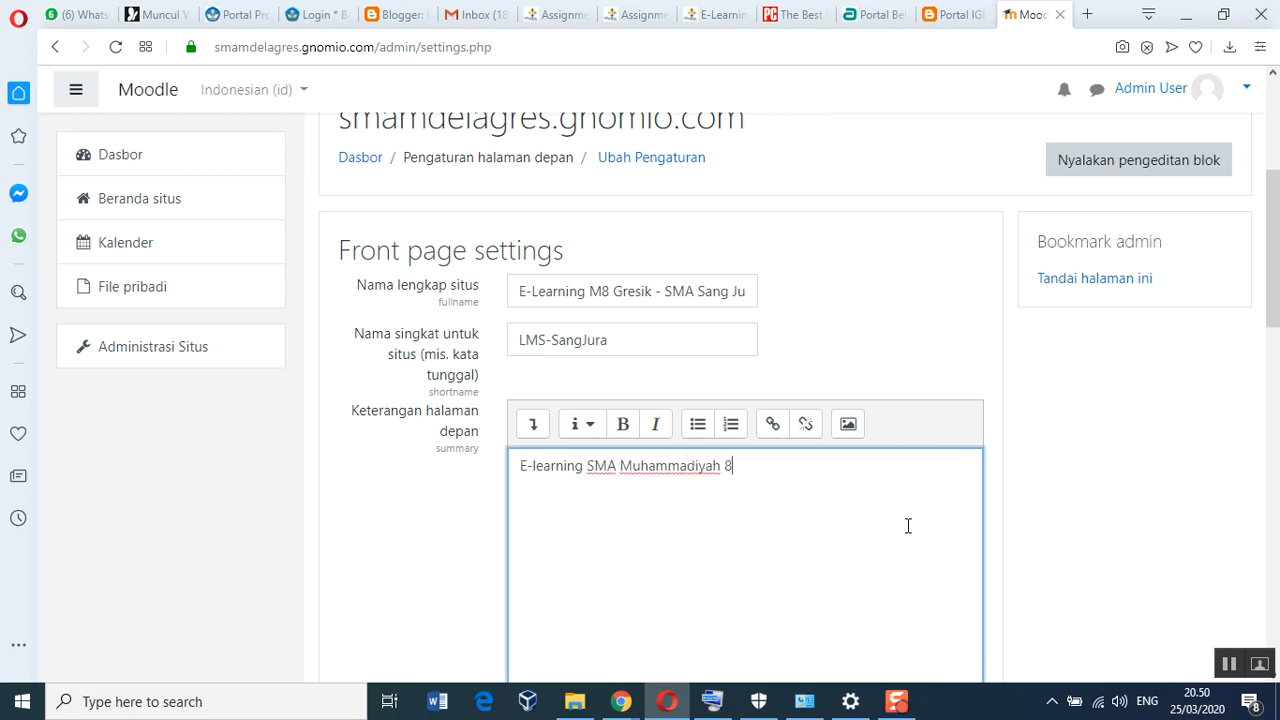
type("Cerme Gresik - S")
type("MA ")
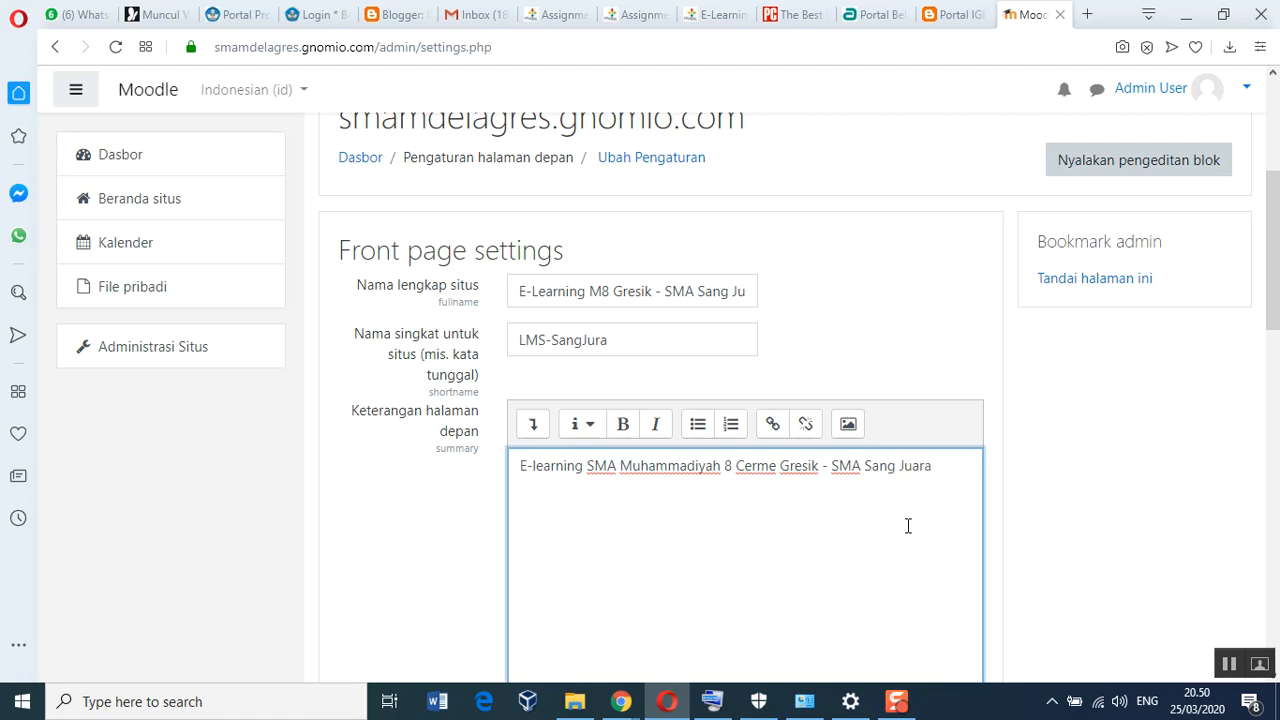
type("Sang Juara")
scroll(900, 505, "down", 5)
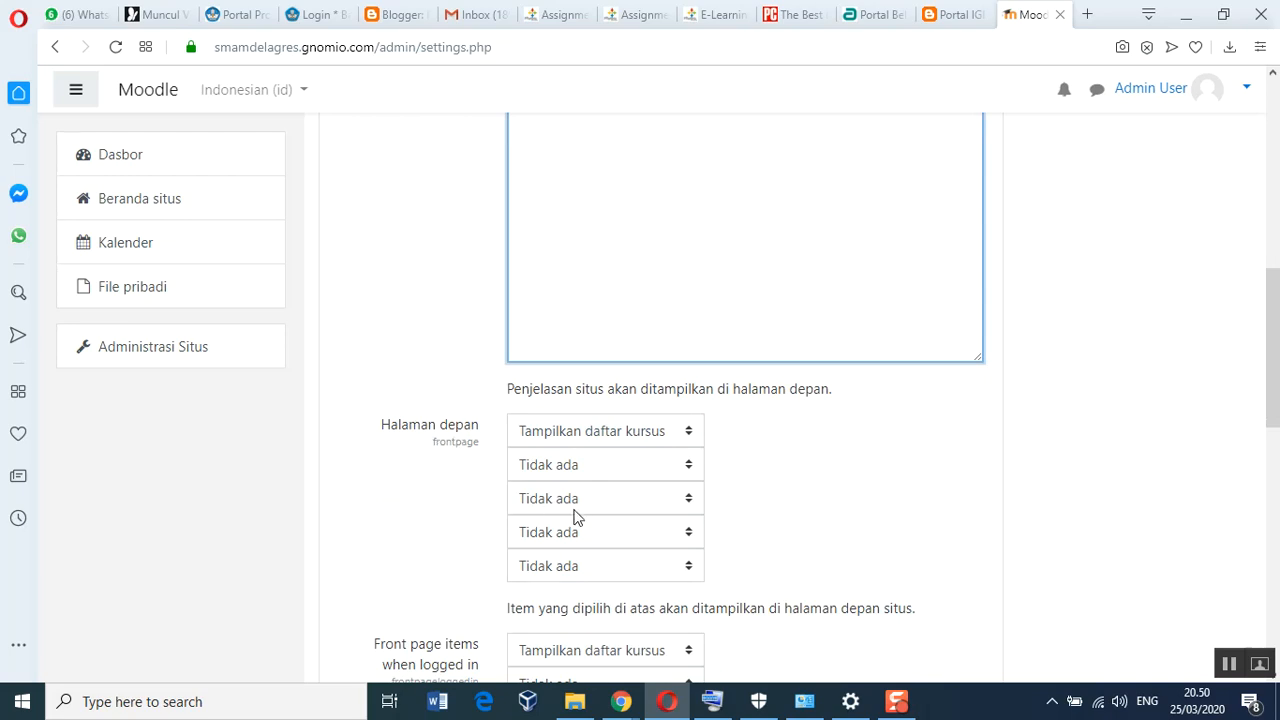
Set the front page items to Tampilkan item berita first, then Tampilkan daftar kategori
left_click(690, 436)
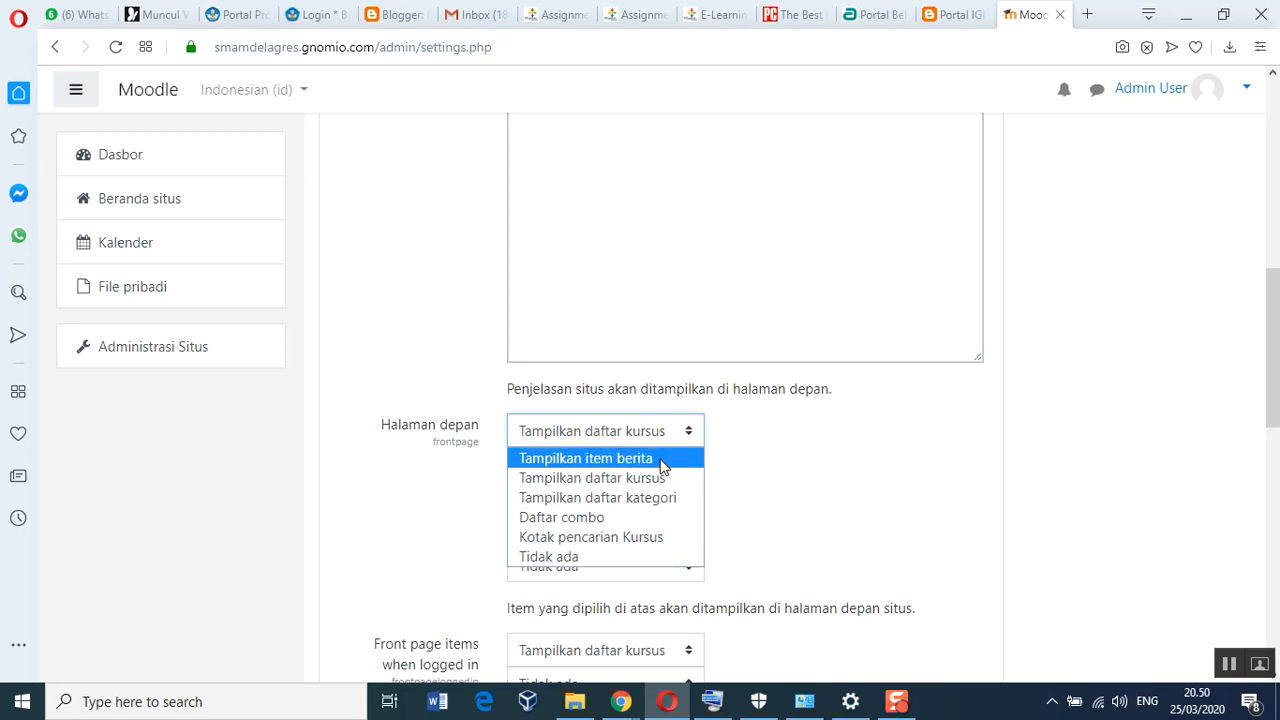
left_click(662, 459)
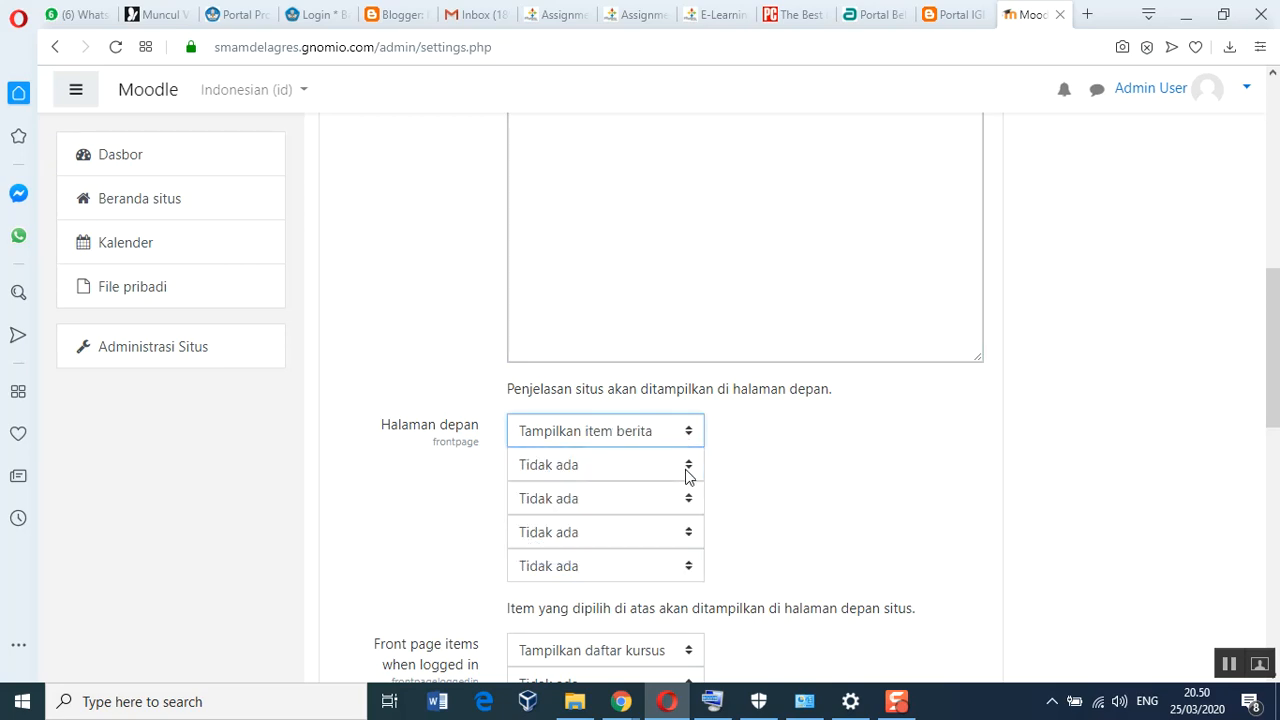
left_click(691, 468)
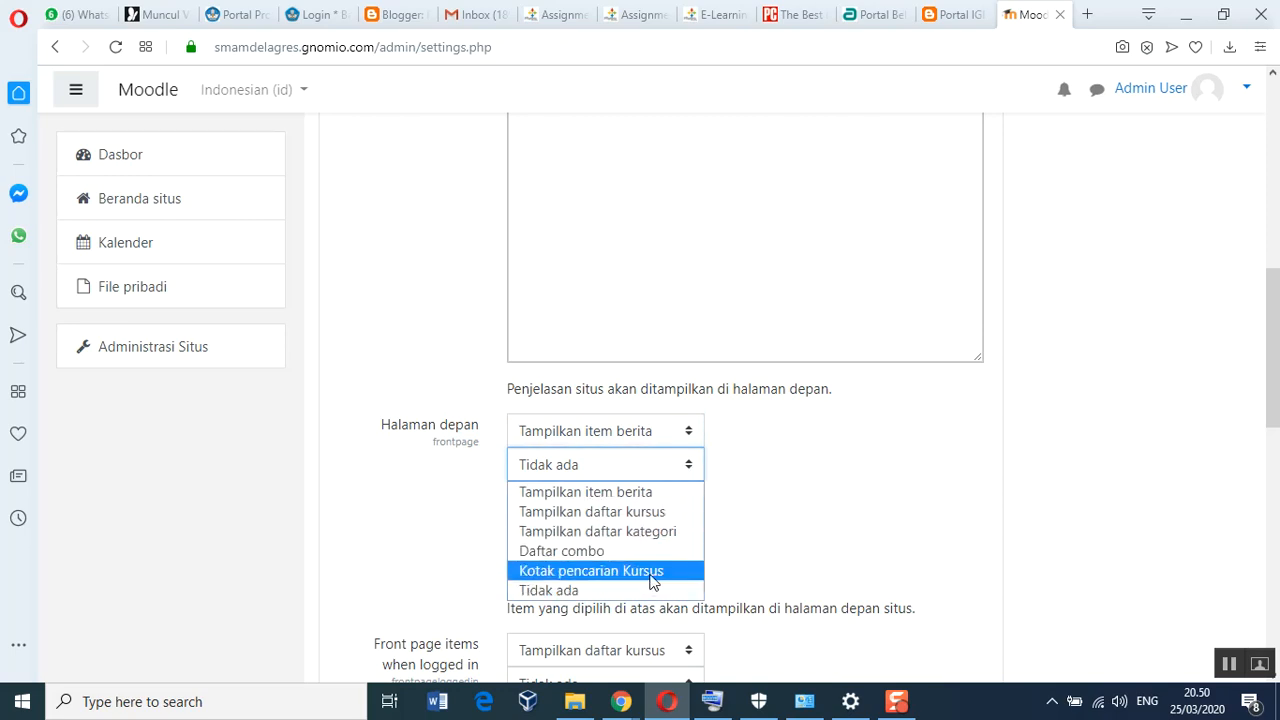
left_click(658, 531)
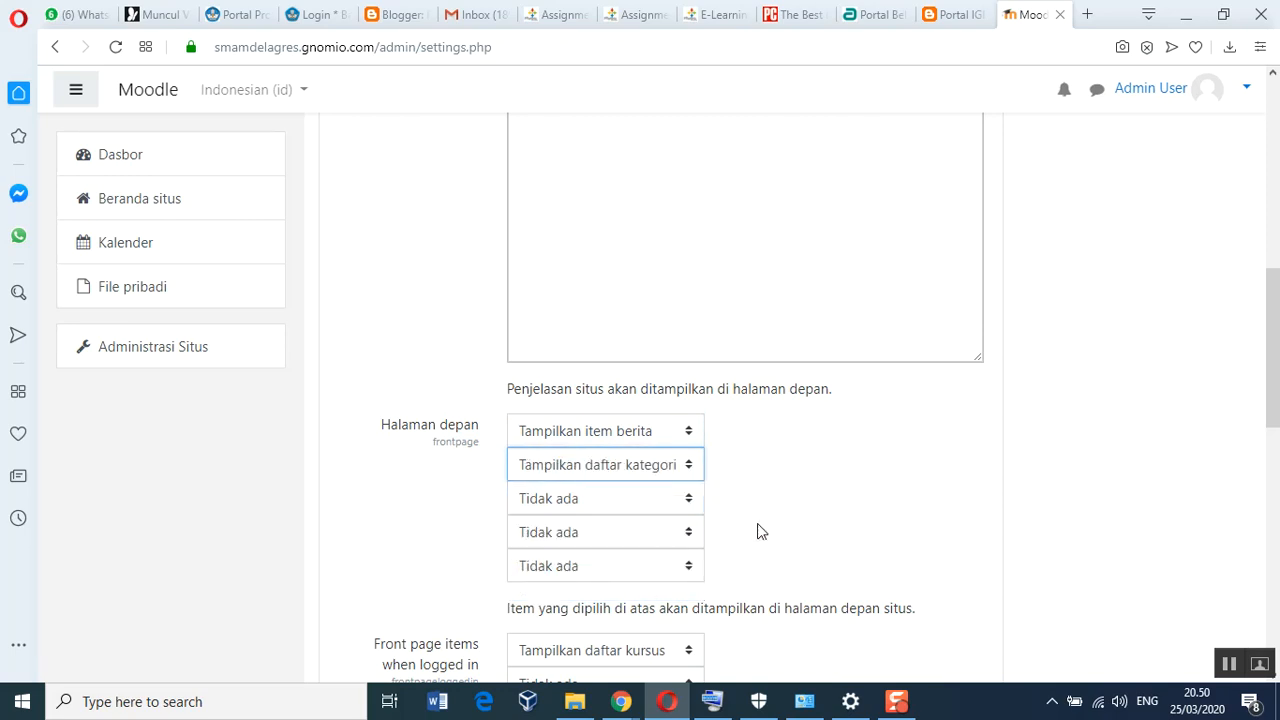
scroll(828, 496, "down", 5)
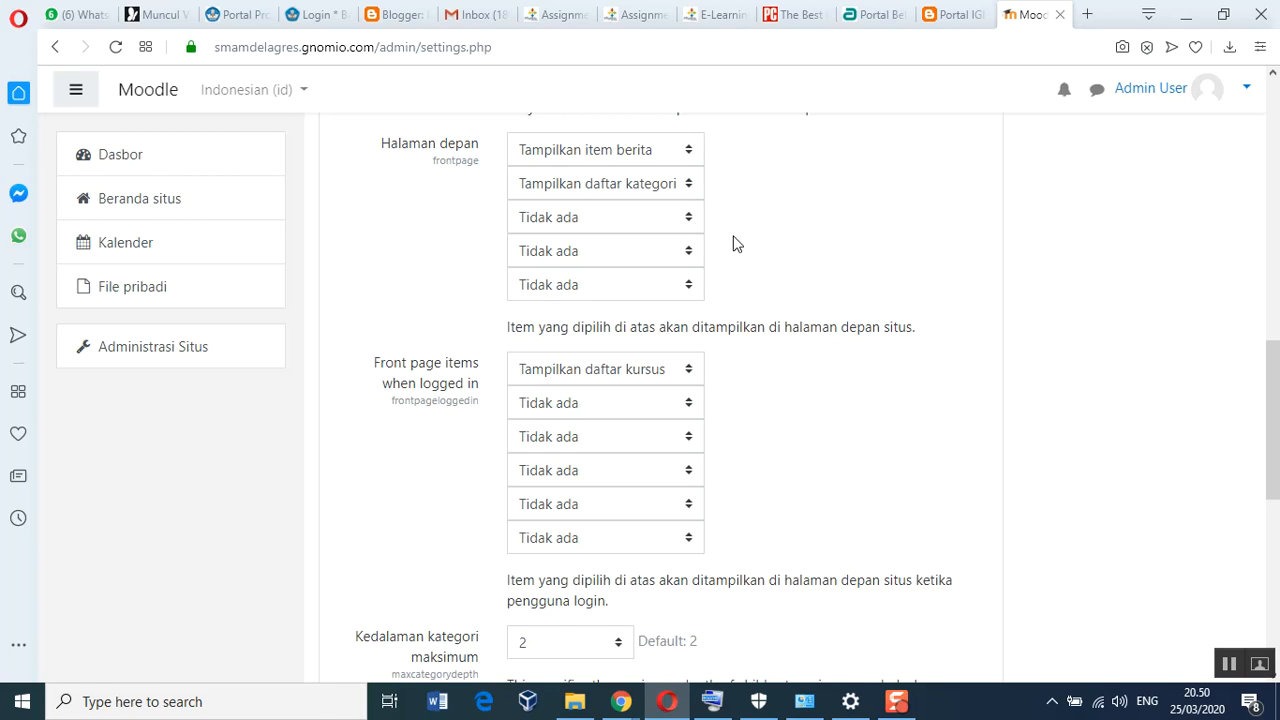
scroll(734, 277, "up", 2)
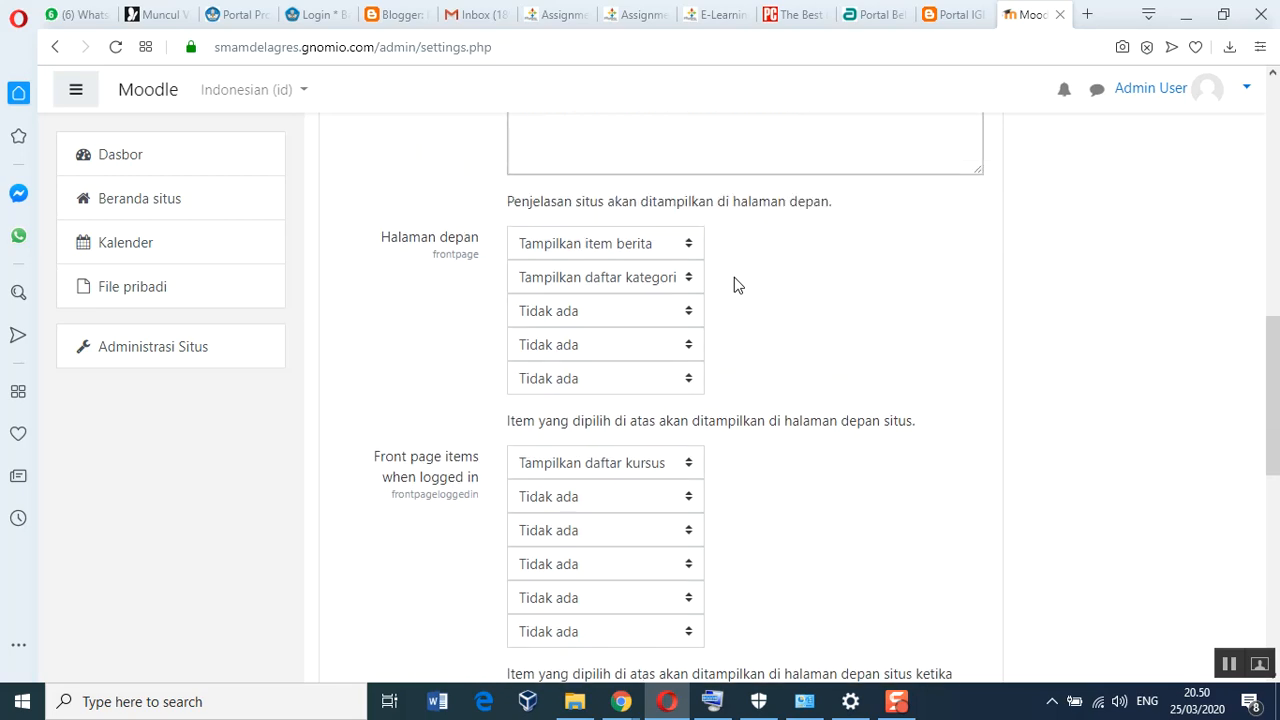
scroll(734, 277, "up", 2)
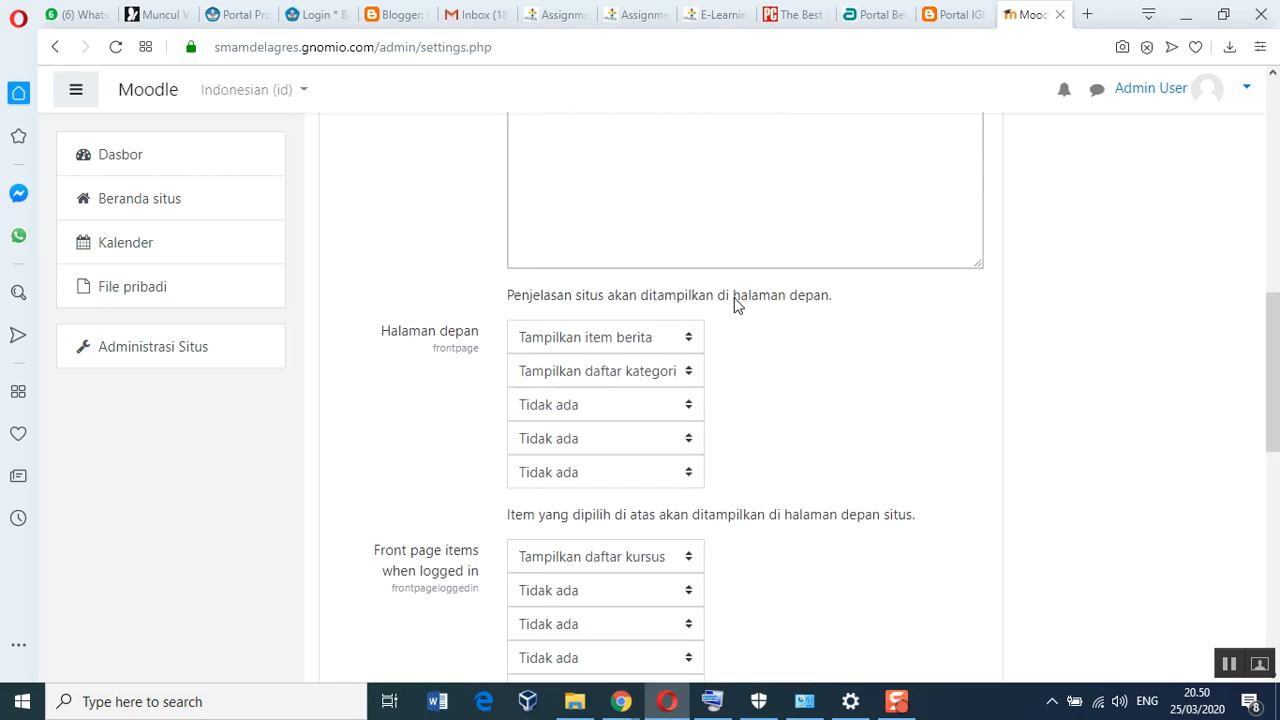
left_click(688, 344)
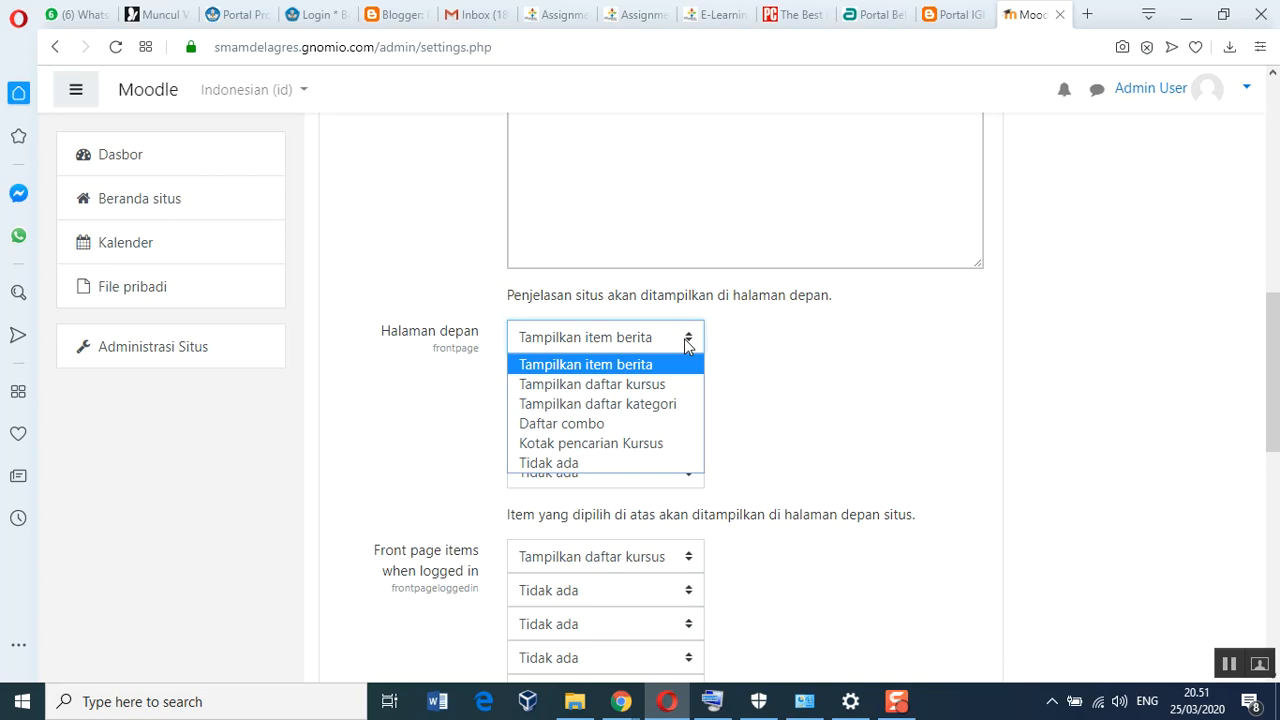
left_click(688, 344)
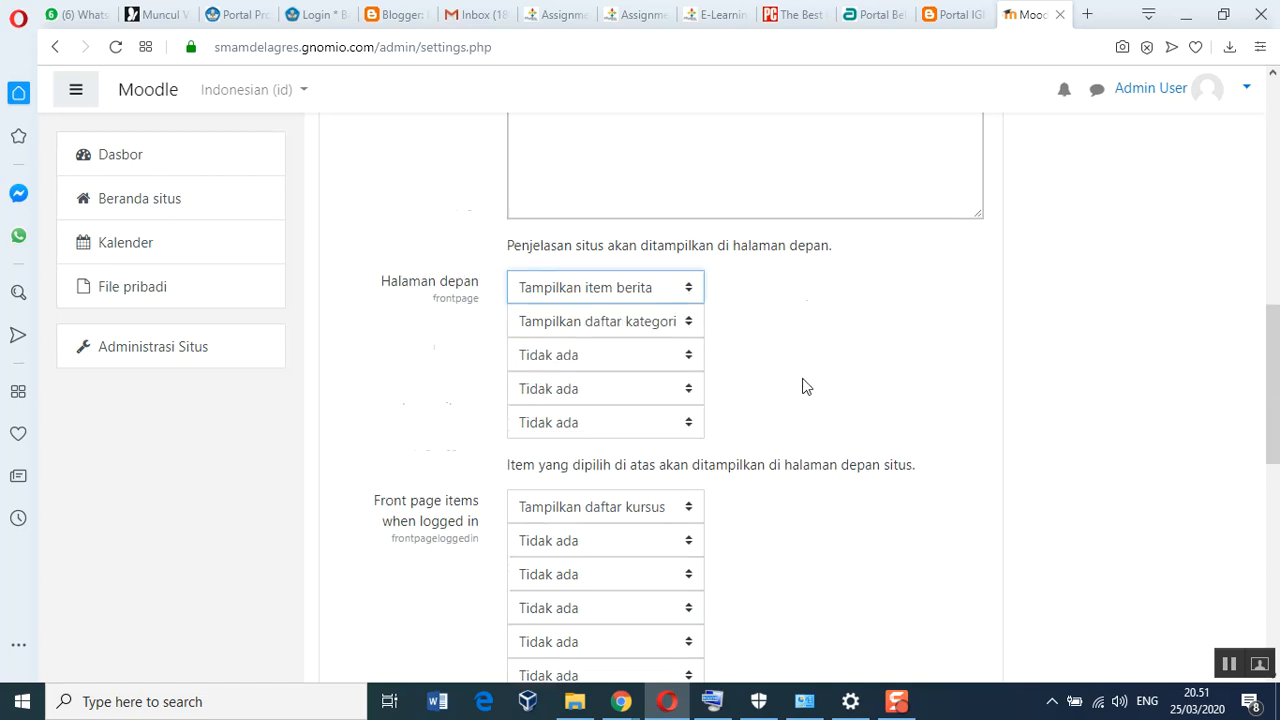
scroll(806, 384, "down", 5)
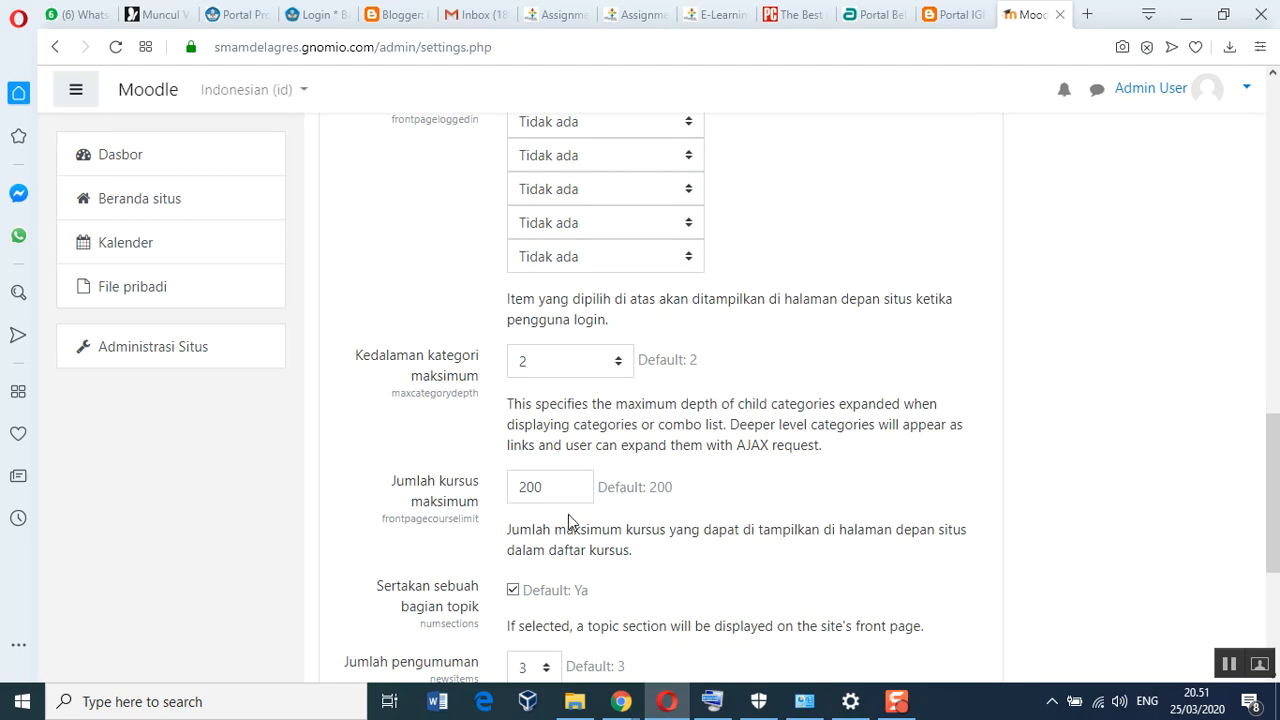
scroll(570, 512, "down", 4)
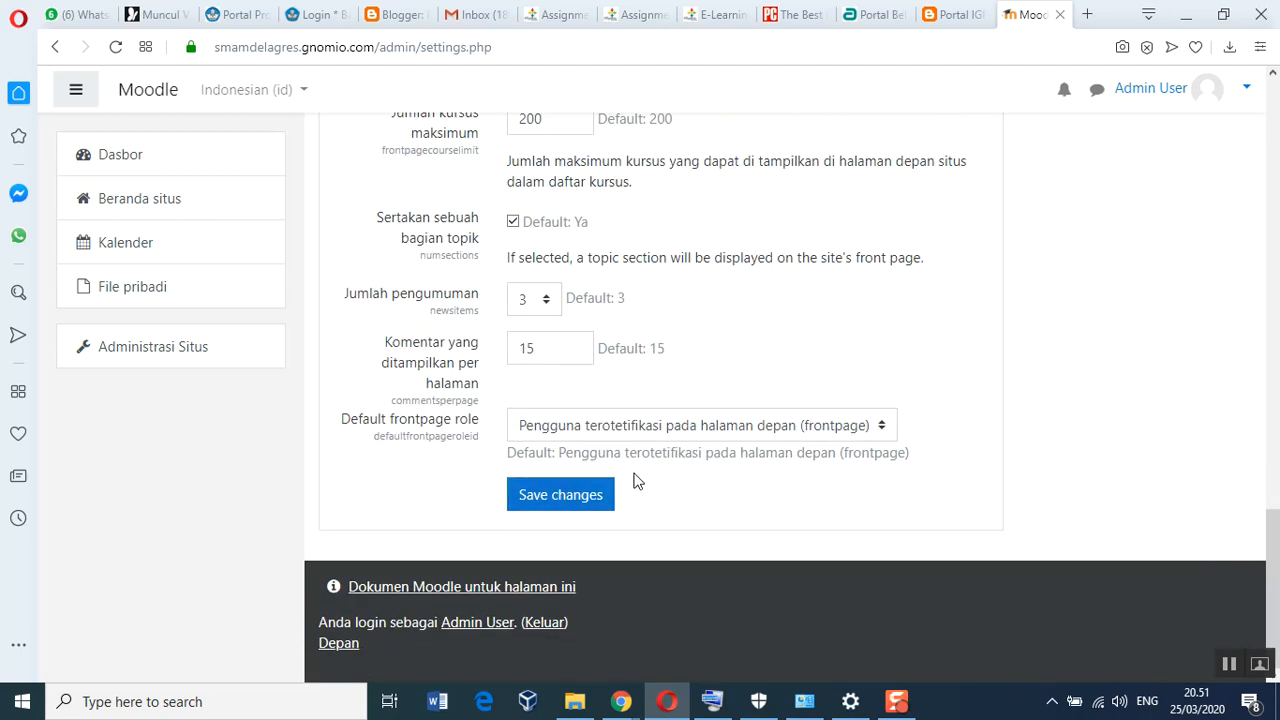
Save changes and check the Perubahan disimpan notice under the new site title
left_click(562, 502)
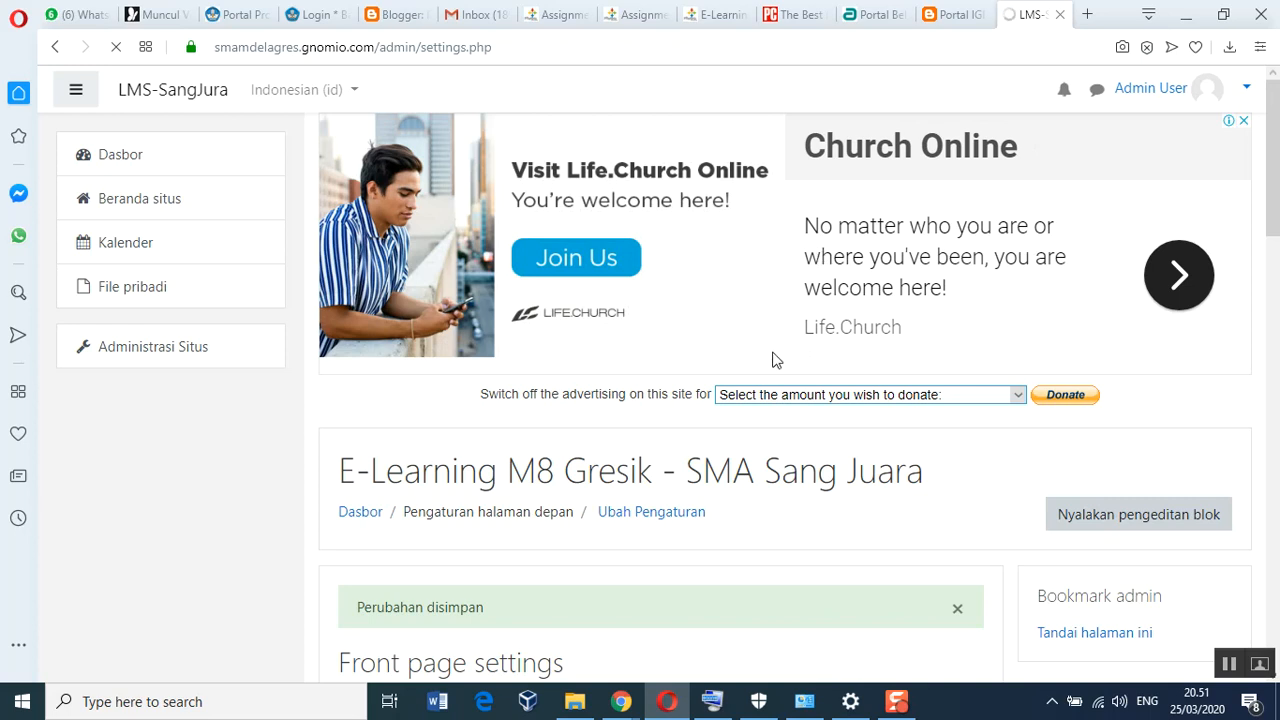
scroll(491, 516, "down", 5)
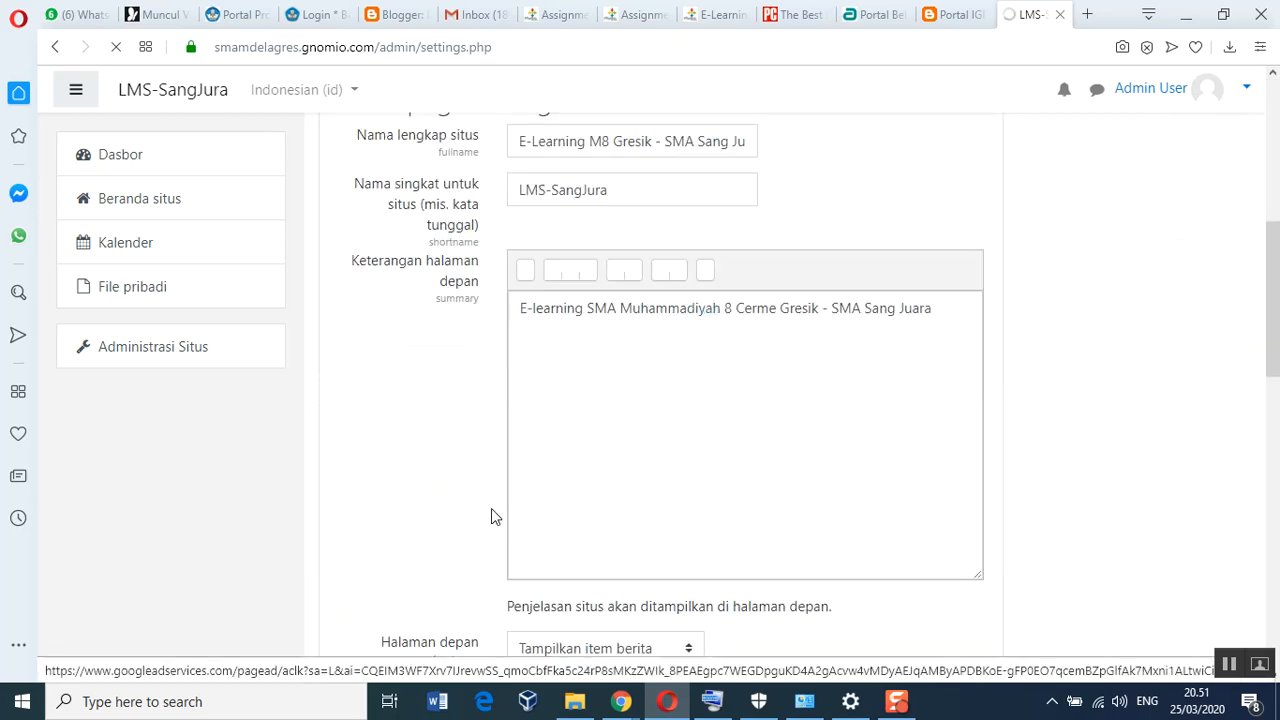
scroll(666, 465, "down", 4)
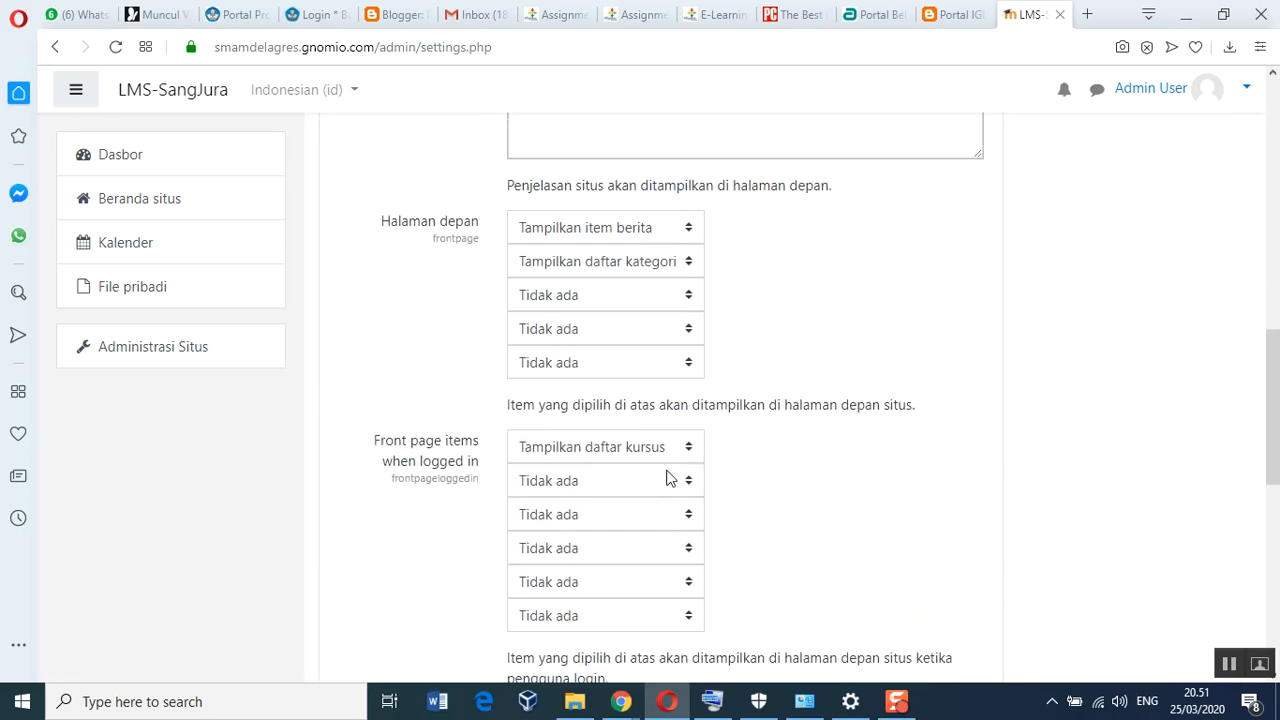
scroll(670, 479, "up", 9)
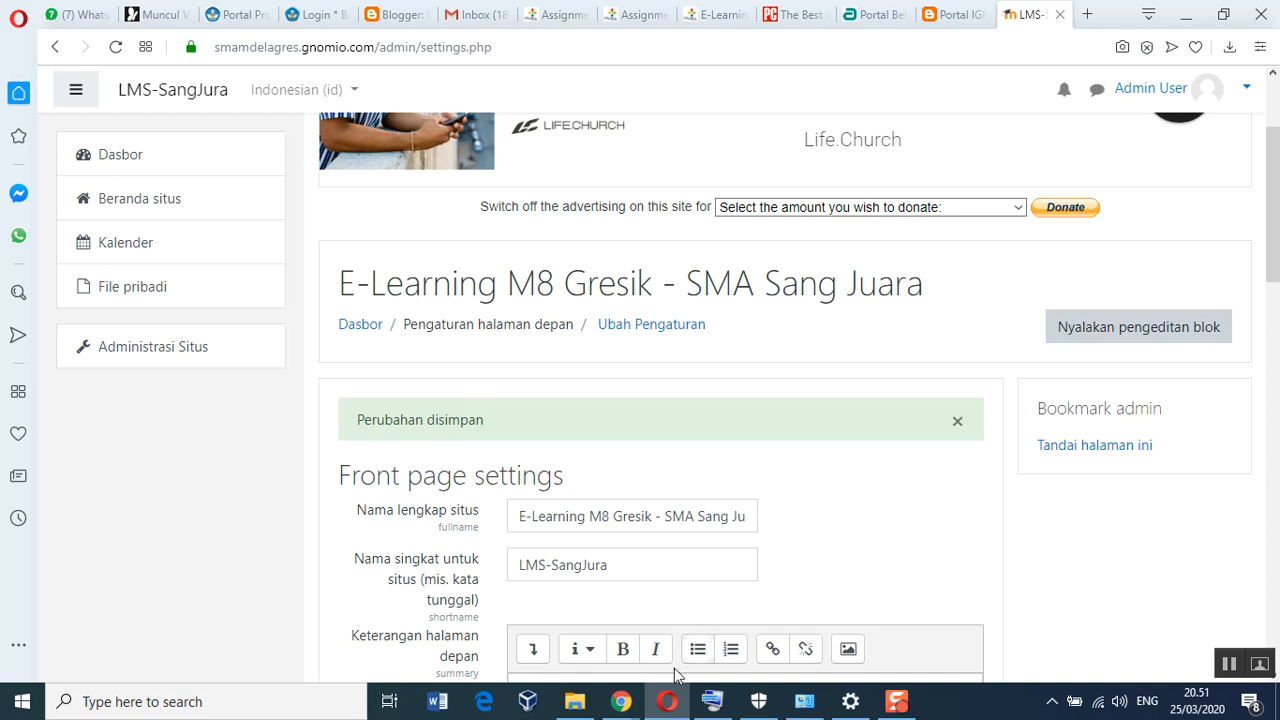
Move from the welcome email and admin windows to the Gnomio.com Chrome window
mouse_move(621, 700)
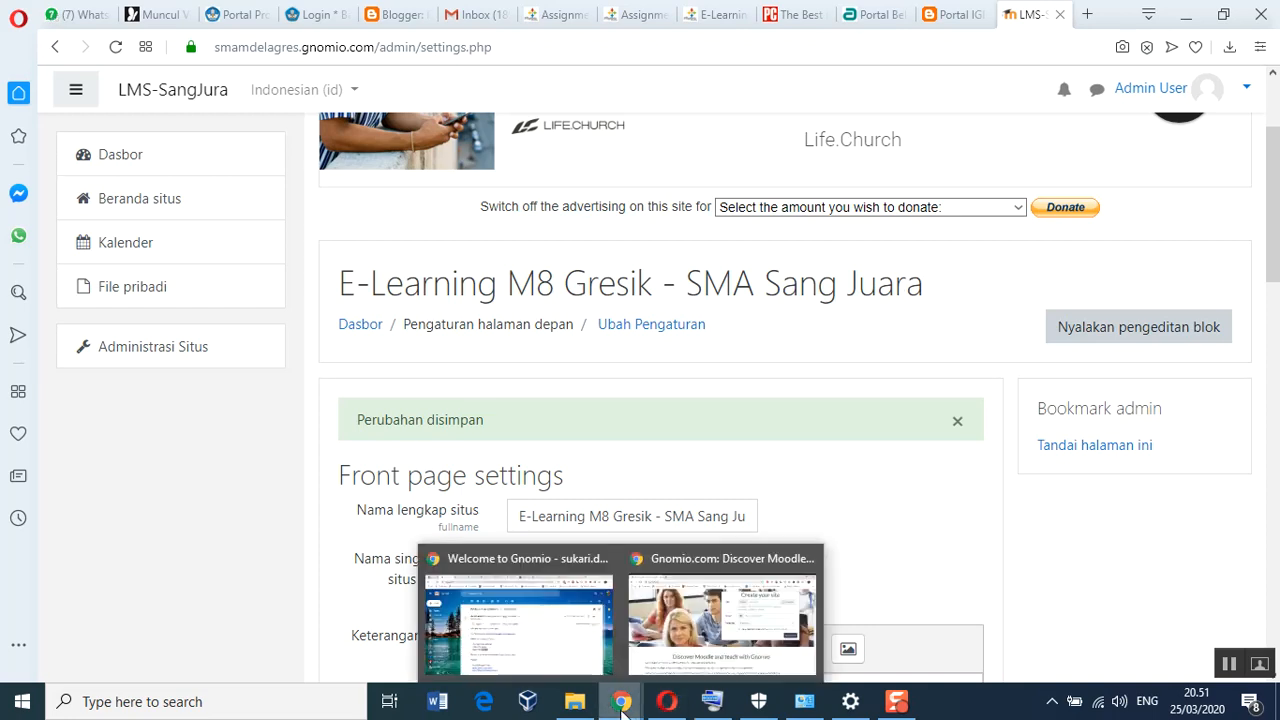
left_click(545, 630)
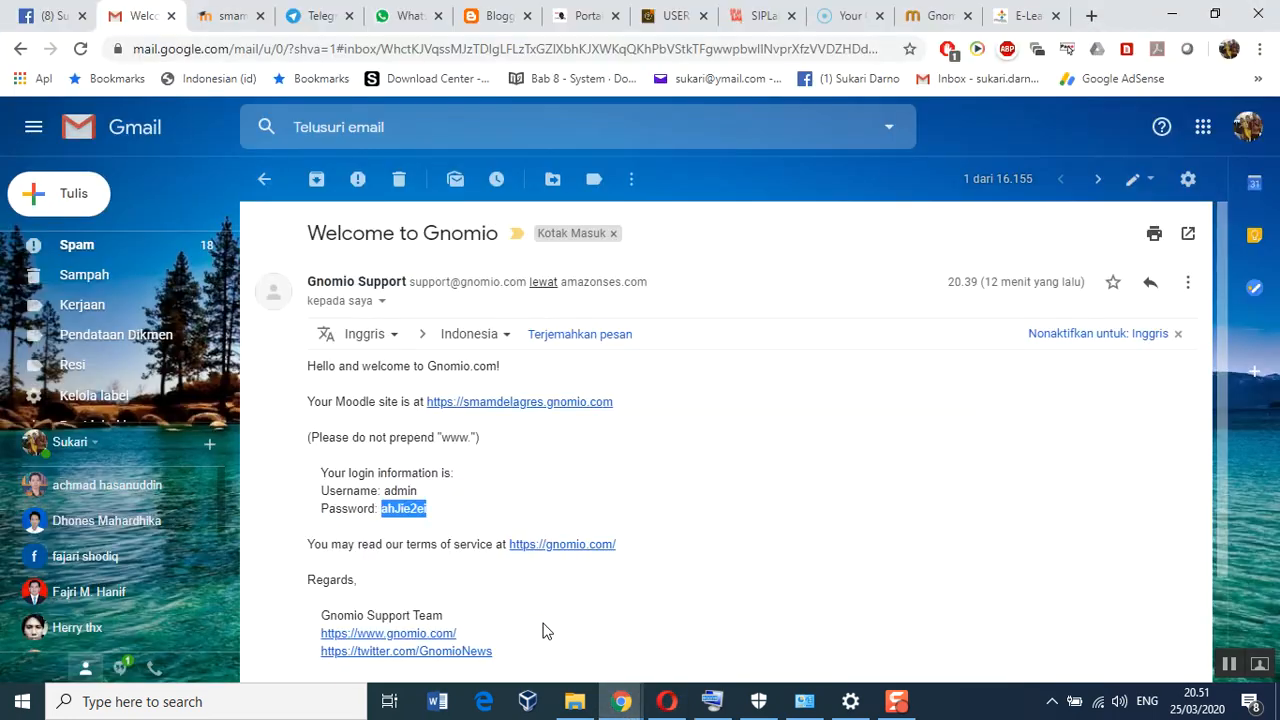
left_click(672, 702)
mouse_move(621, 704)
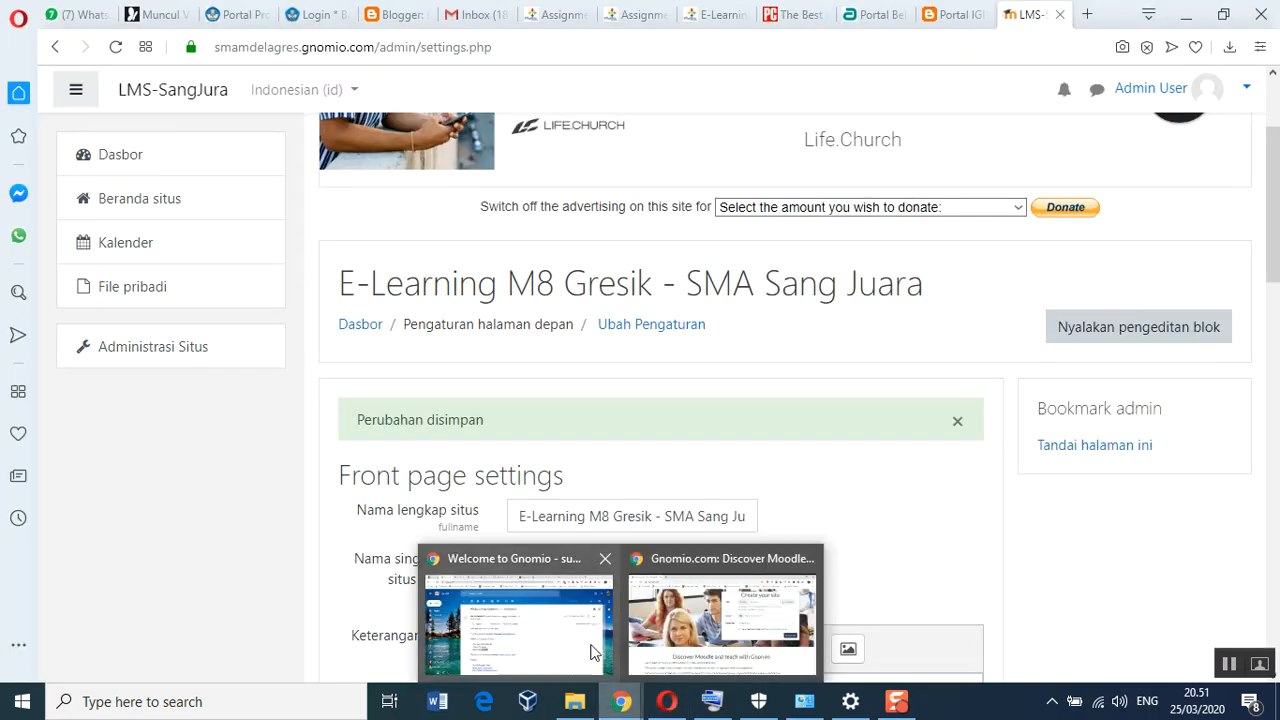
left_click(692, 624)
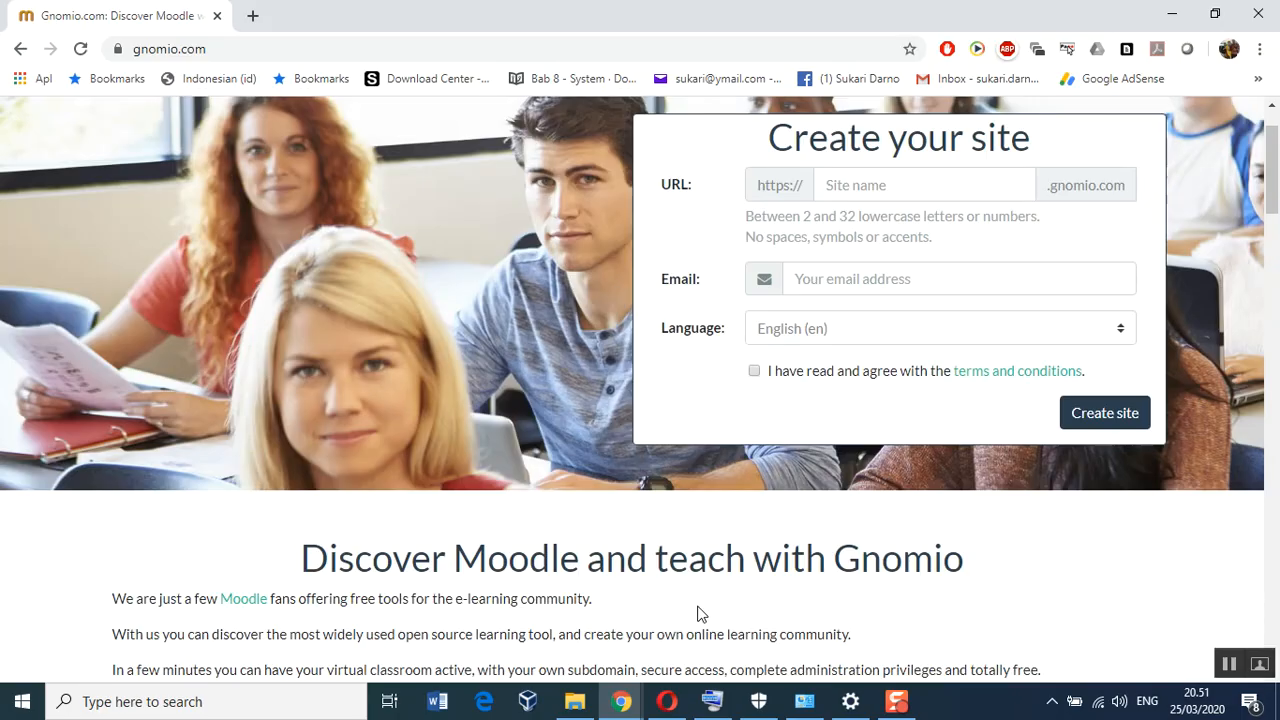
Load smamdelagres.gnomio.com and view its logged-out front page titled 'E-Learning M8 Gresik - SMA Sang Juara'
left_click(218, 48)
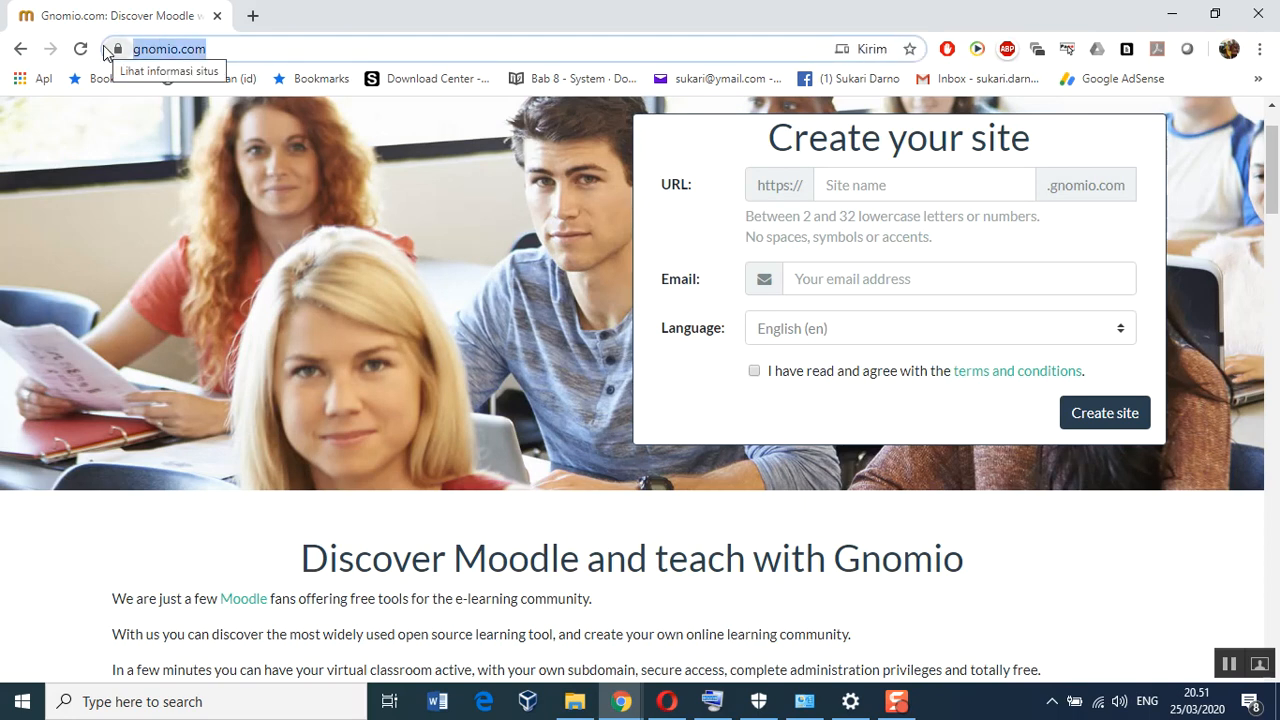
type("smamdelagr")
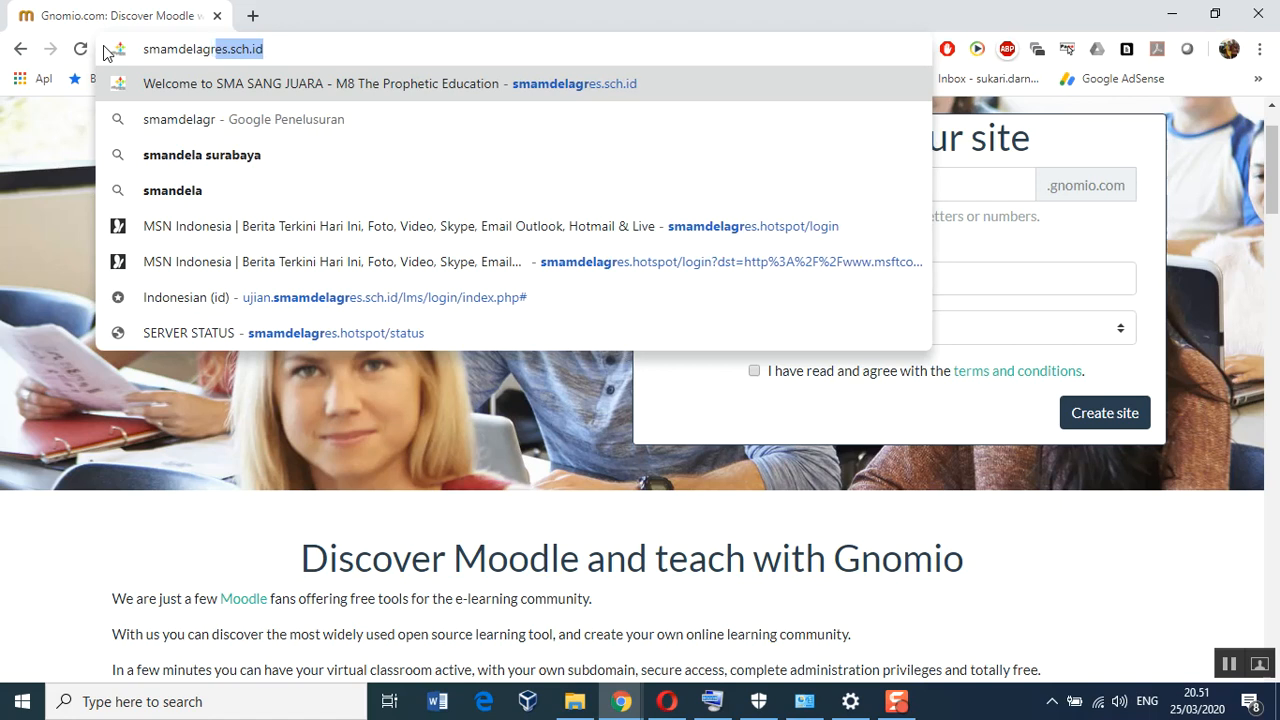
type("es.")
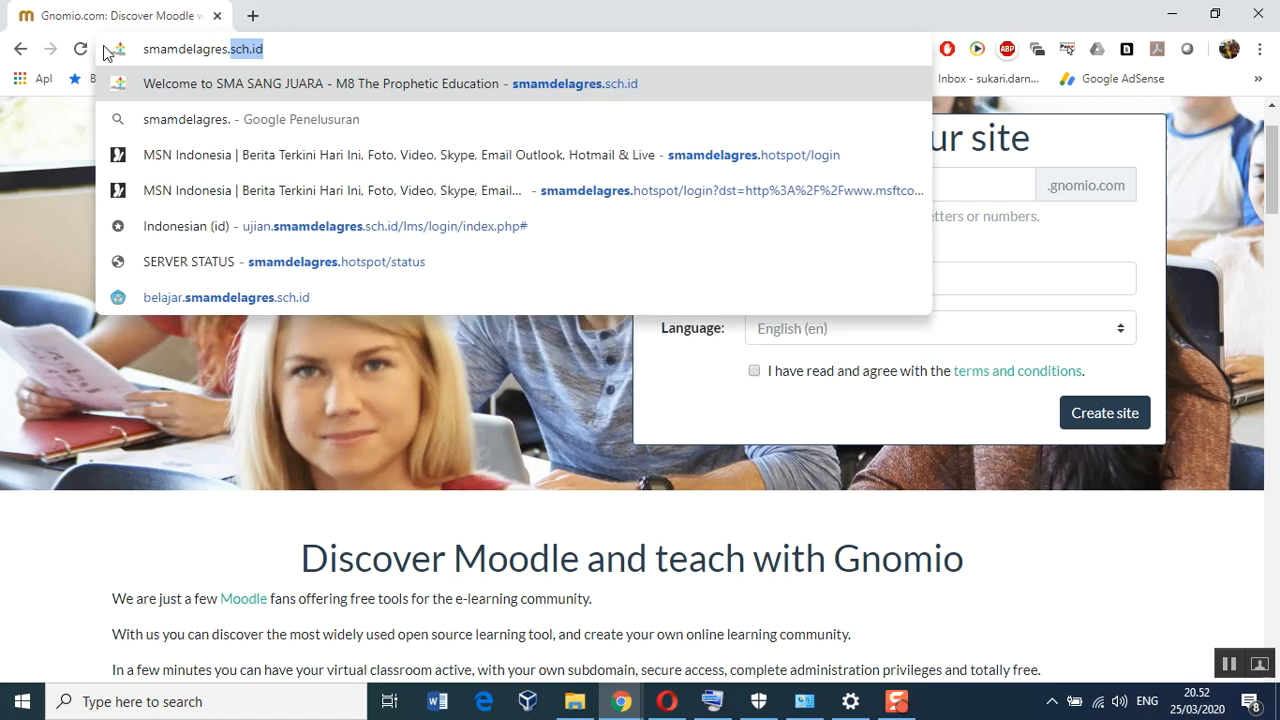
type("gnomio")
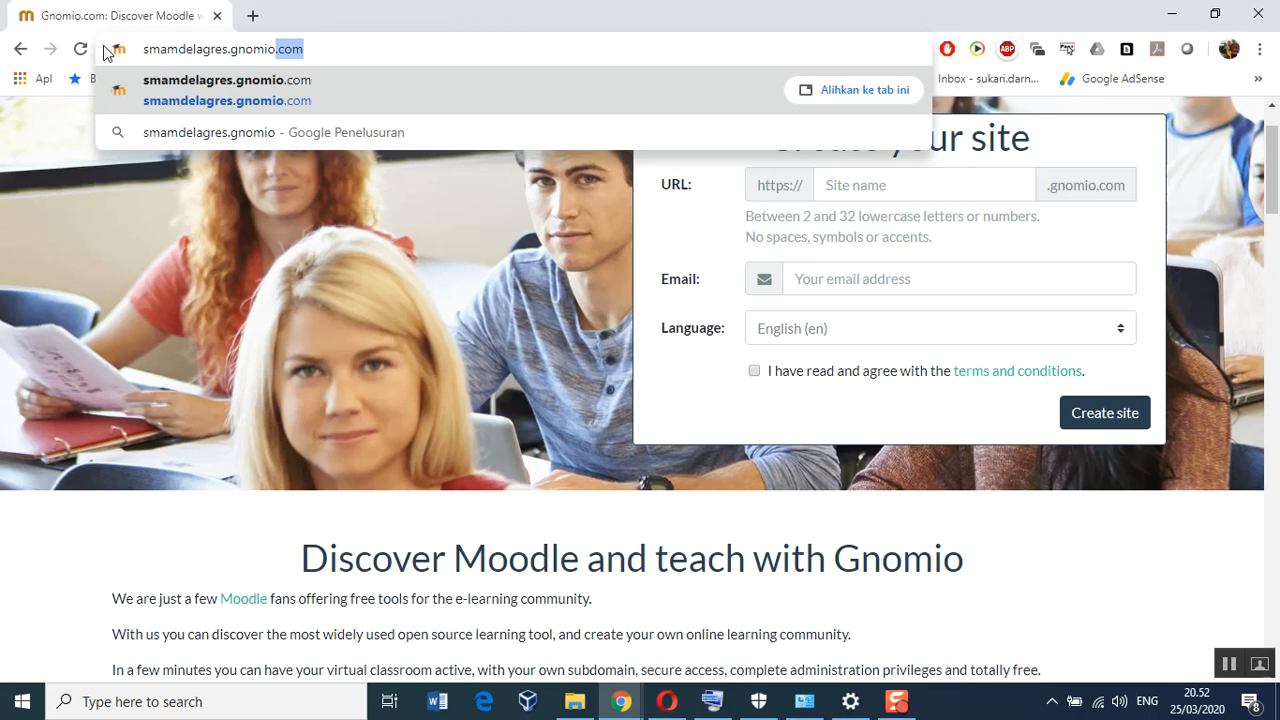
key("Return")
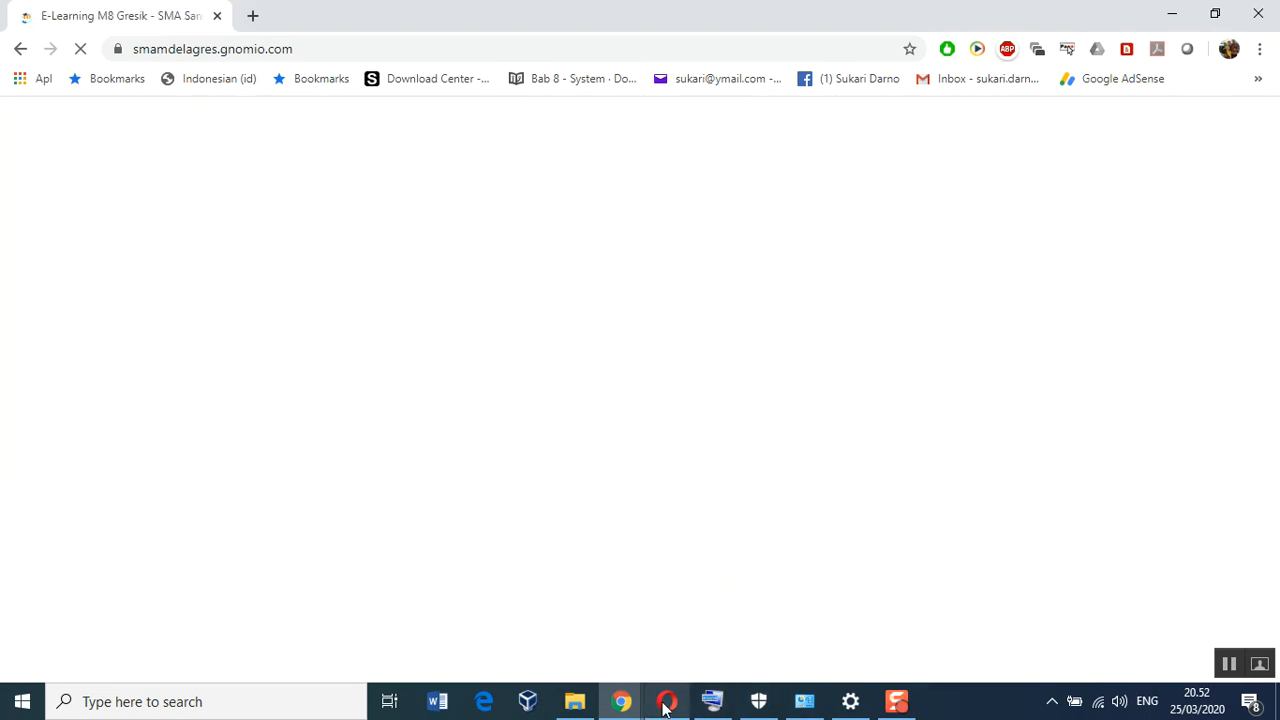
mouse_move(667, 705)
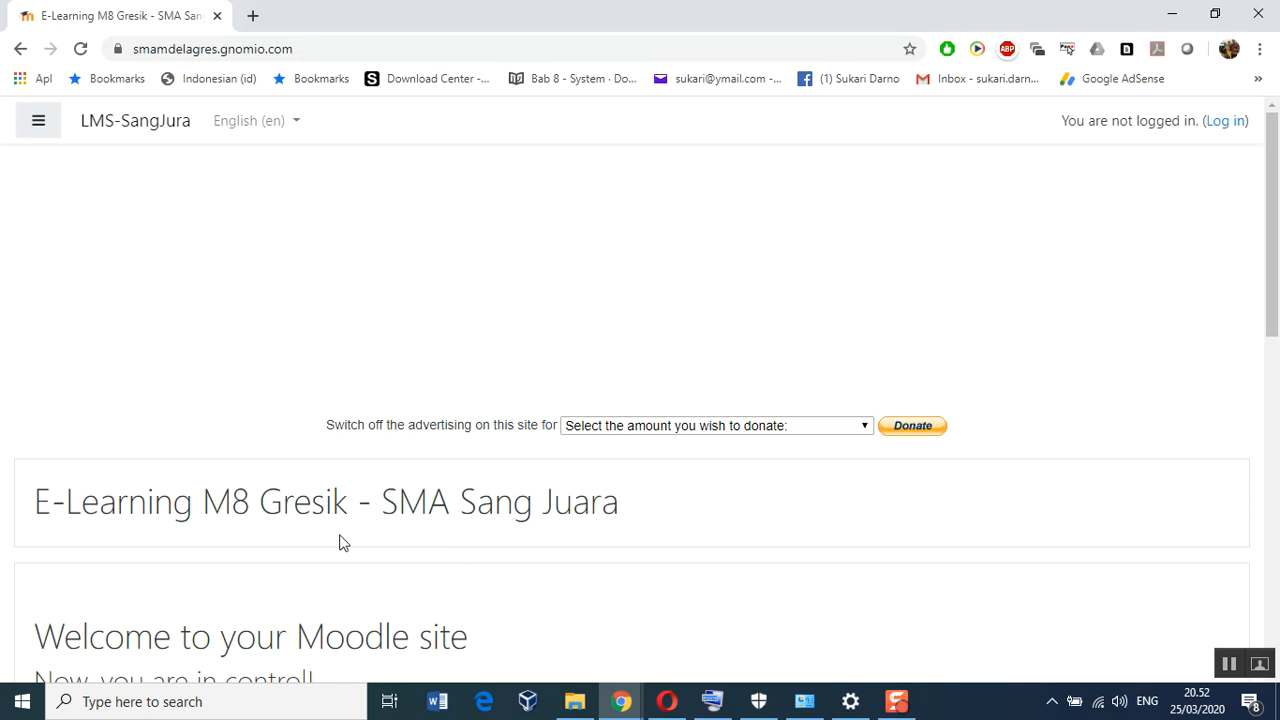
scroll(476, 576, "down", 2)
scroll(476, 576, "up", 2)
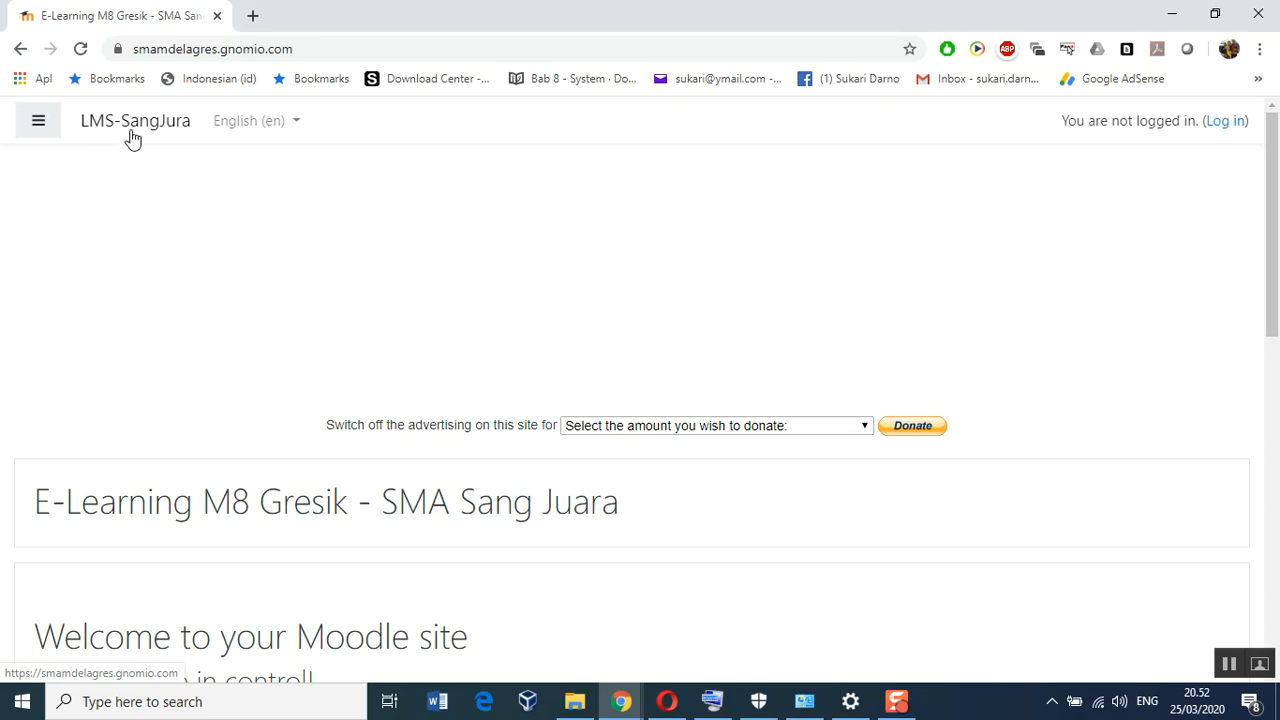
Fix the site short name to 'LMS-SangJuara' by adding the missing 'a', then save
left_click(667, 701)
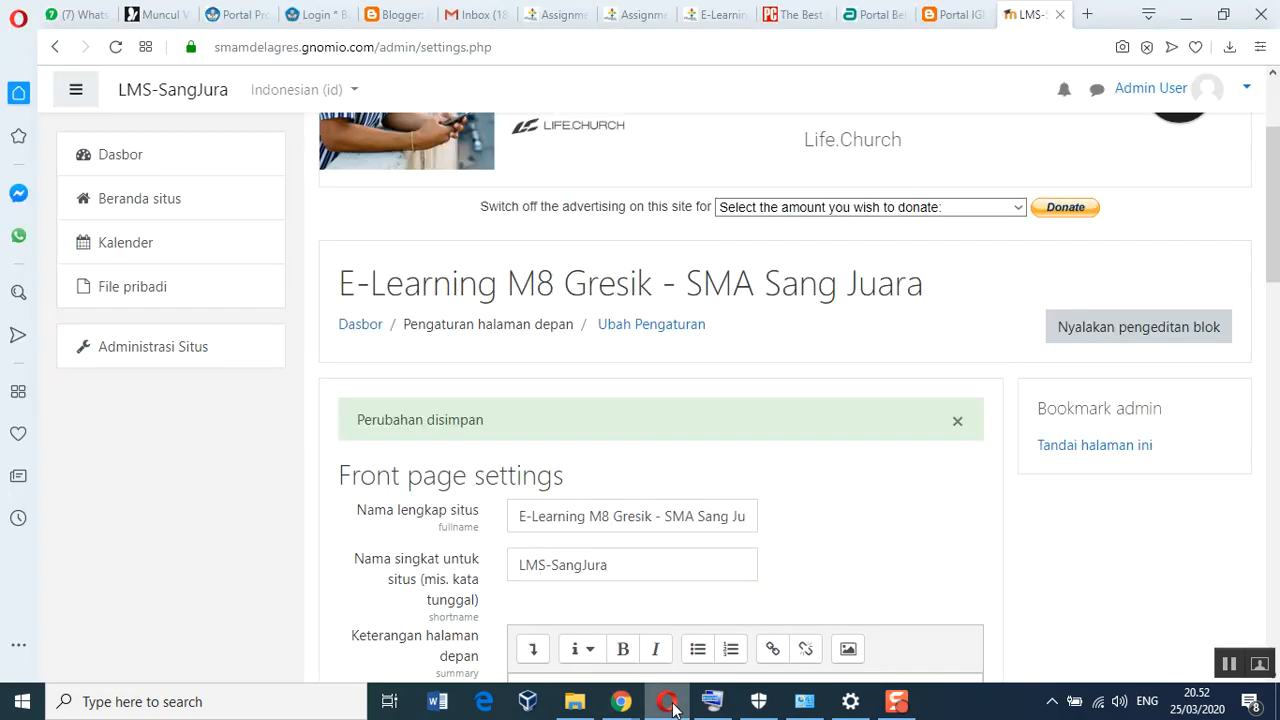
scroll(606, 549, "down", 1)
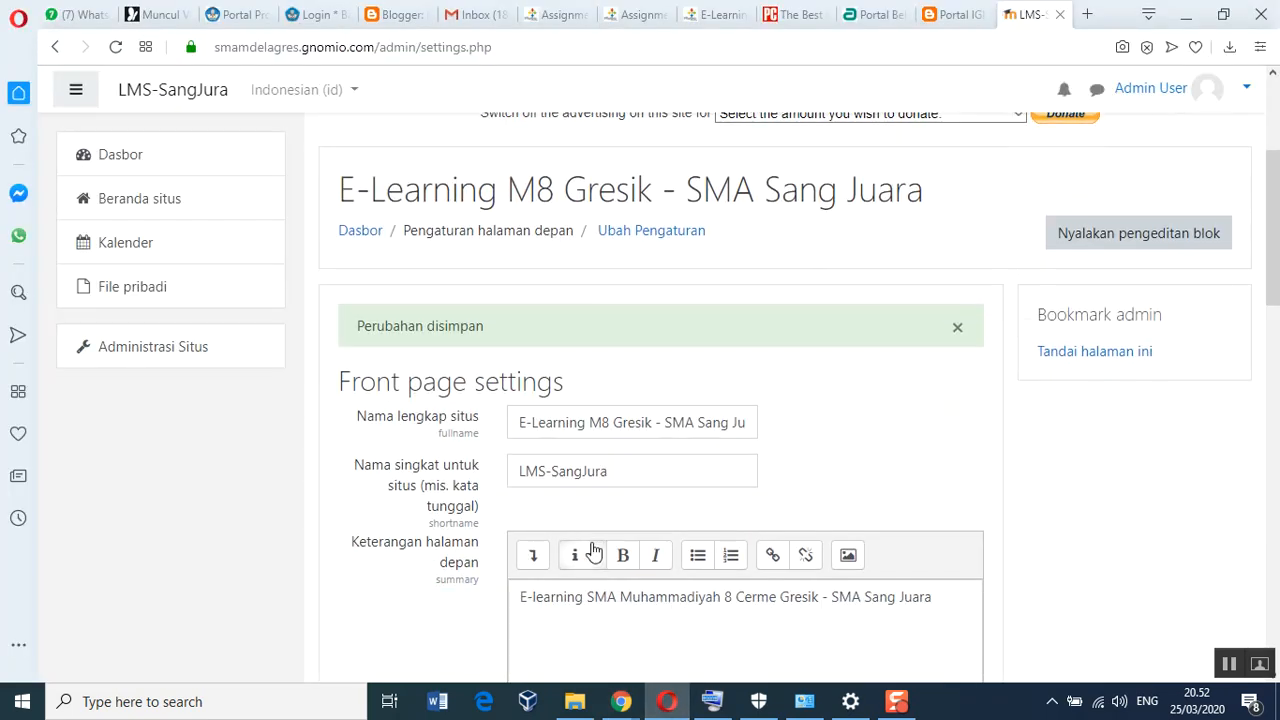
left_click(618, 486)
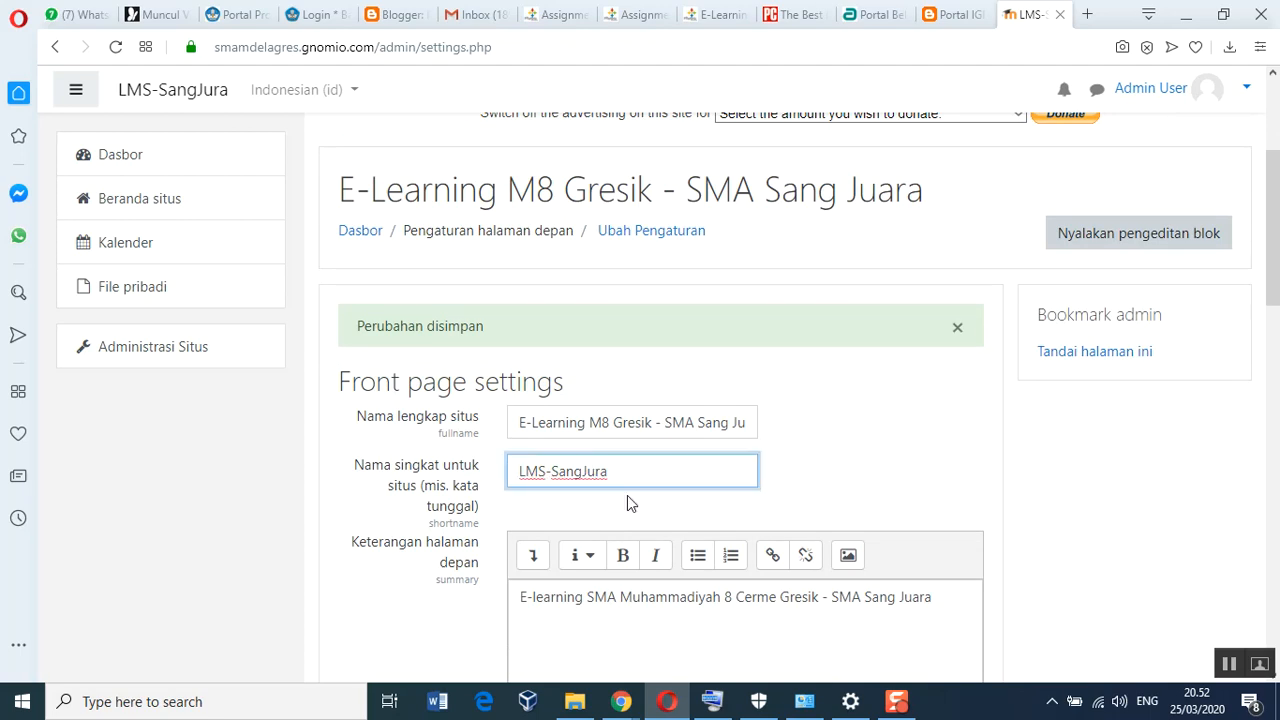
key("Left")
key("Left")
type("a")
scroll(627, 495, "down", 1)
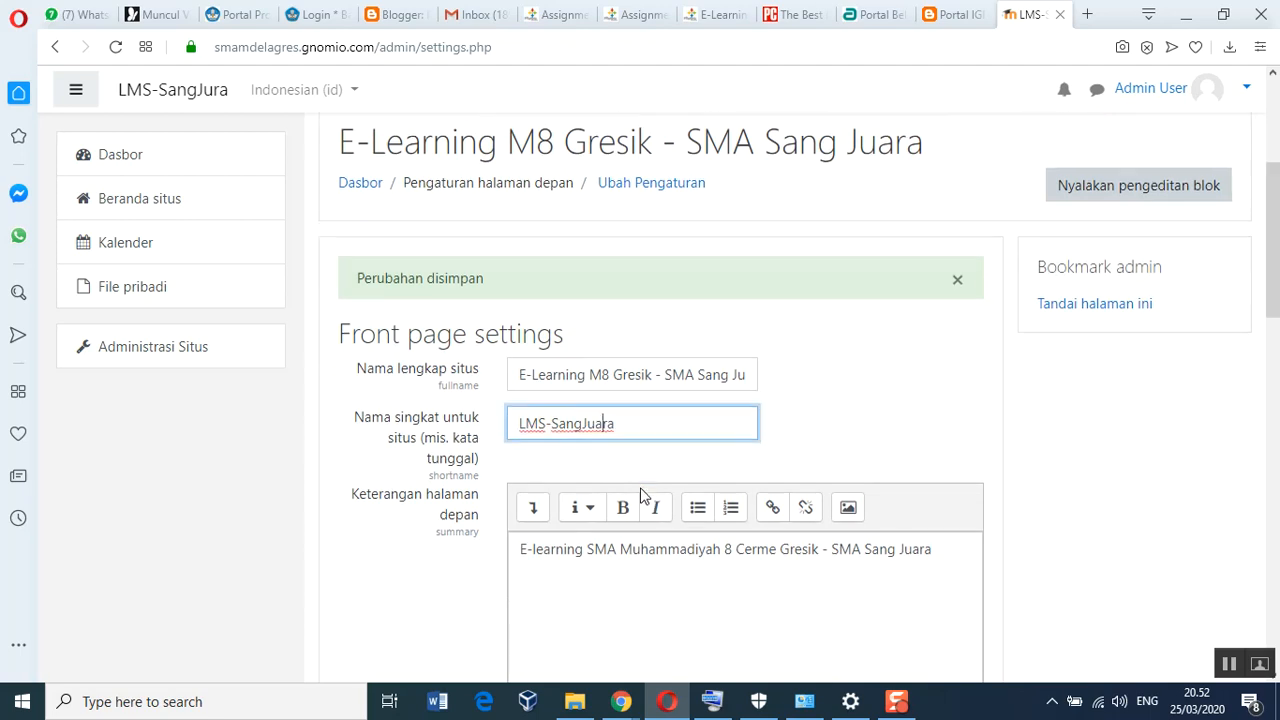
scroll(641, 495, "down", 15)
left_click(590, 504)
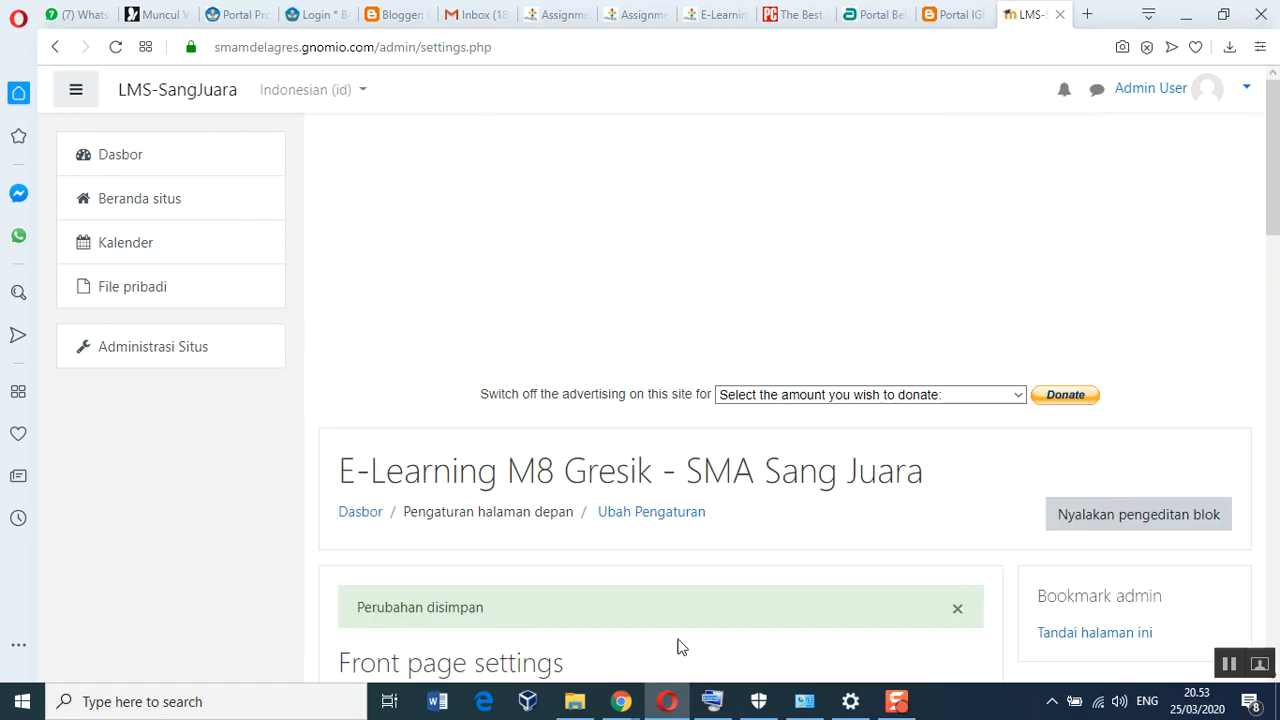
Reload the logged-out front page in Chrome and check its header shows LMS-SangJuara
mouse_move(622, 705)
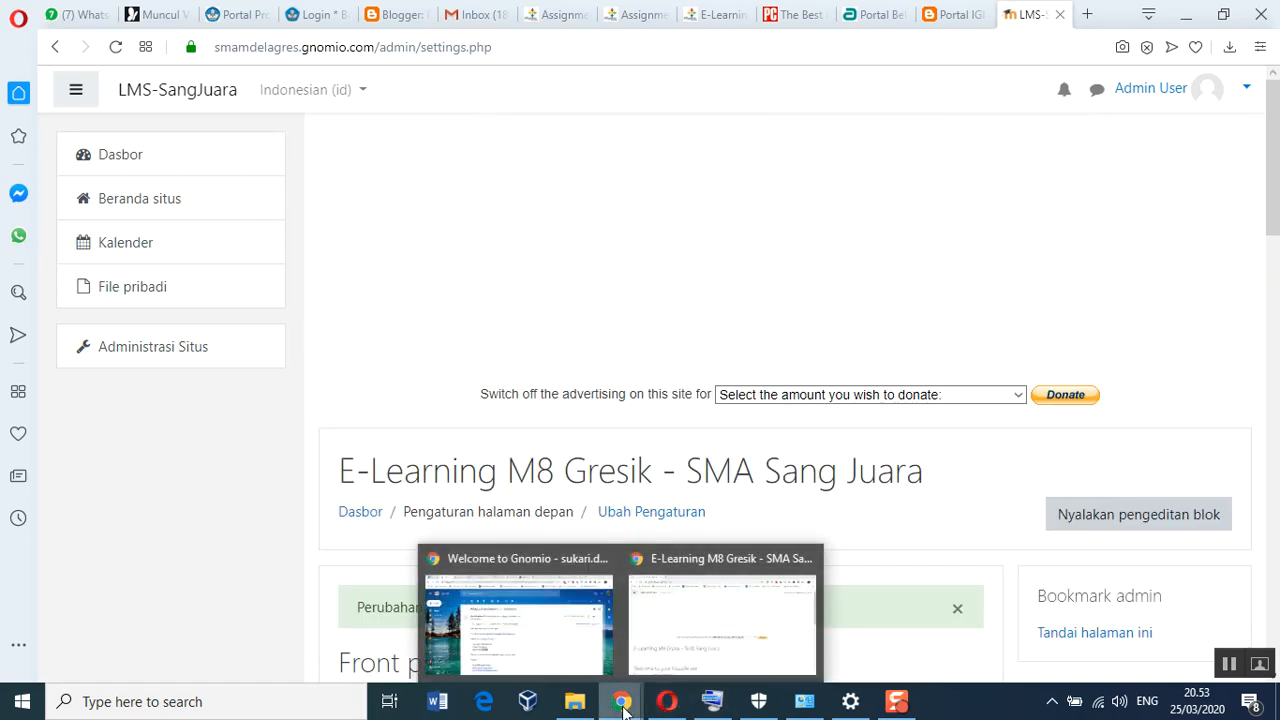
left_click(691, 648)
left_click(80, 49)
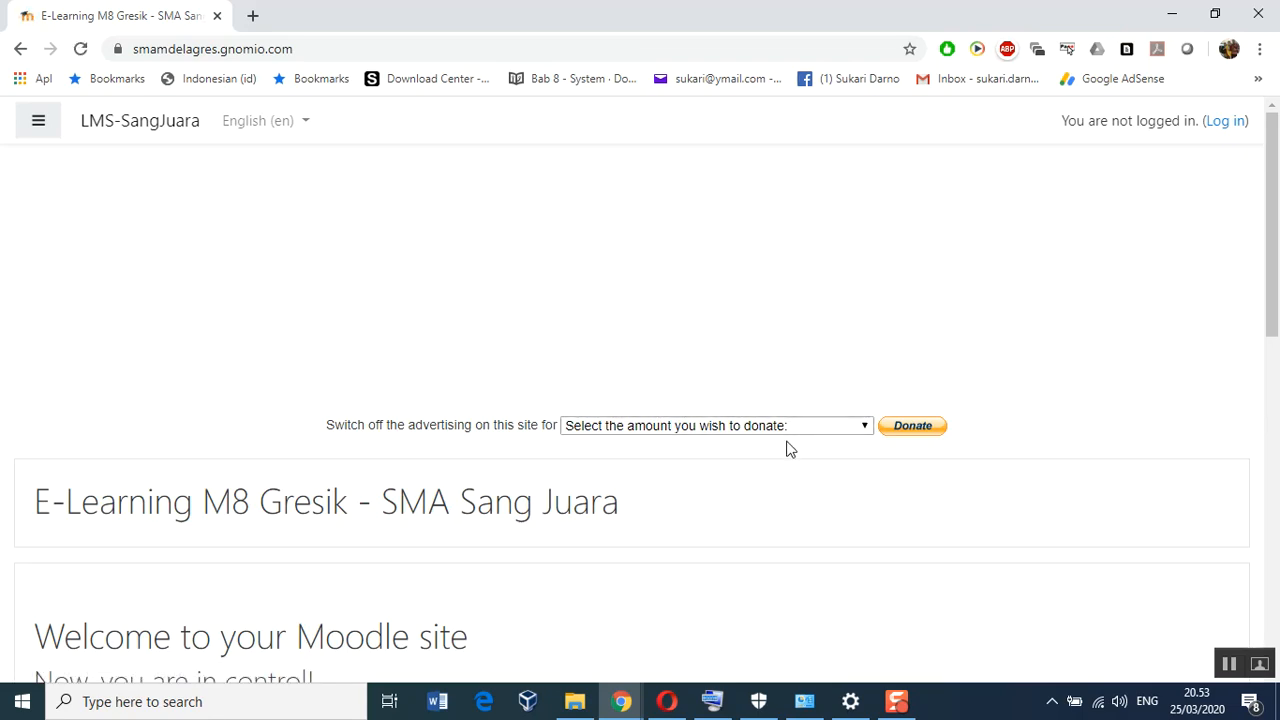
scroll(786, 449, "down", 6)
scroll(782, 460, "down", 3)
scroll(778, 454, "up", 9)
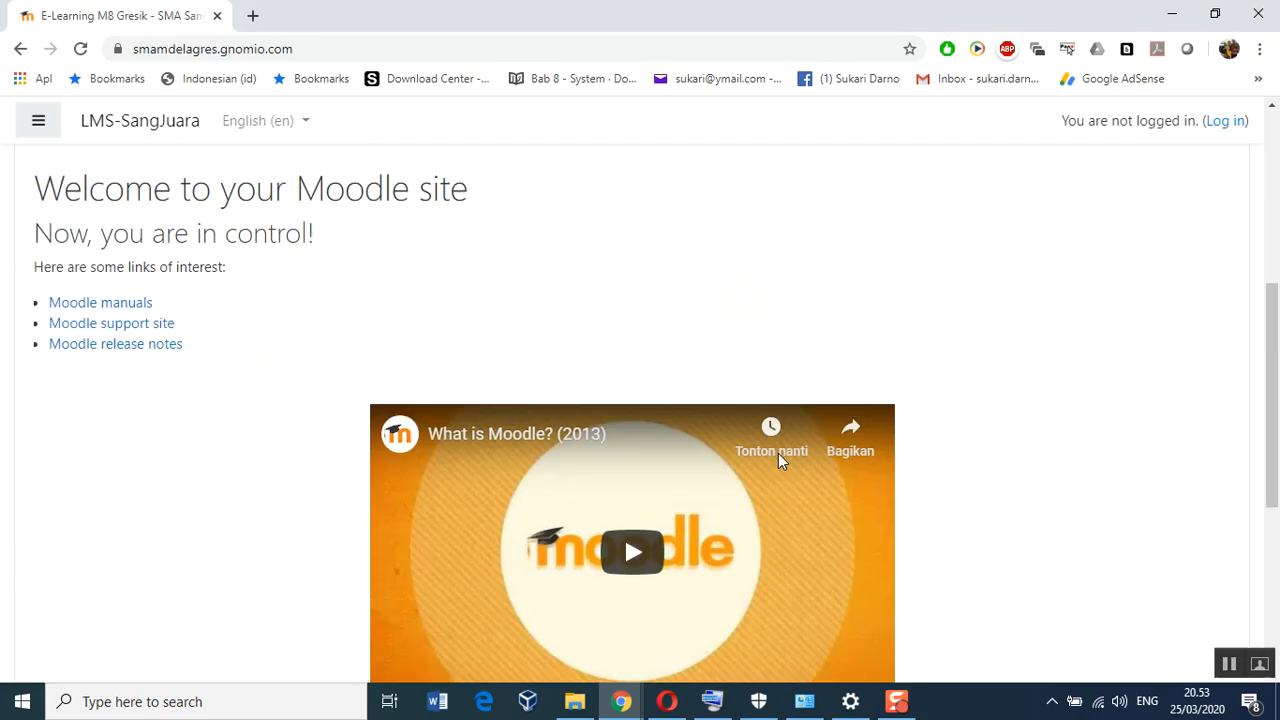